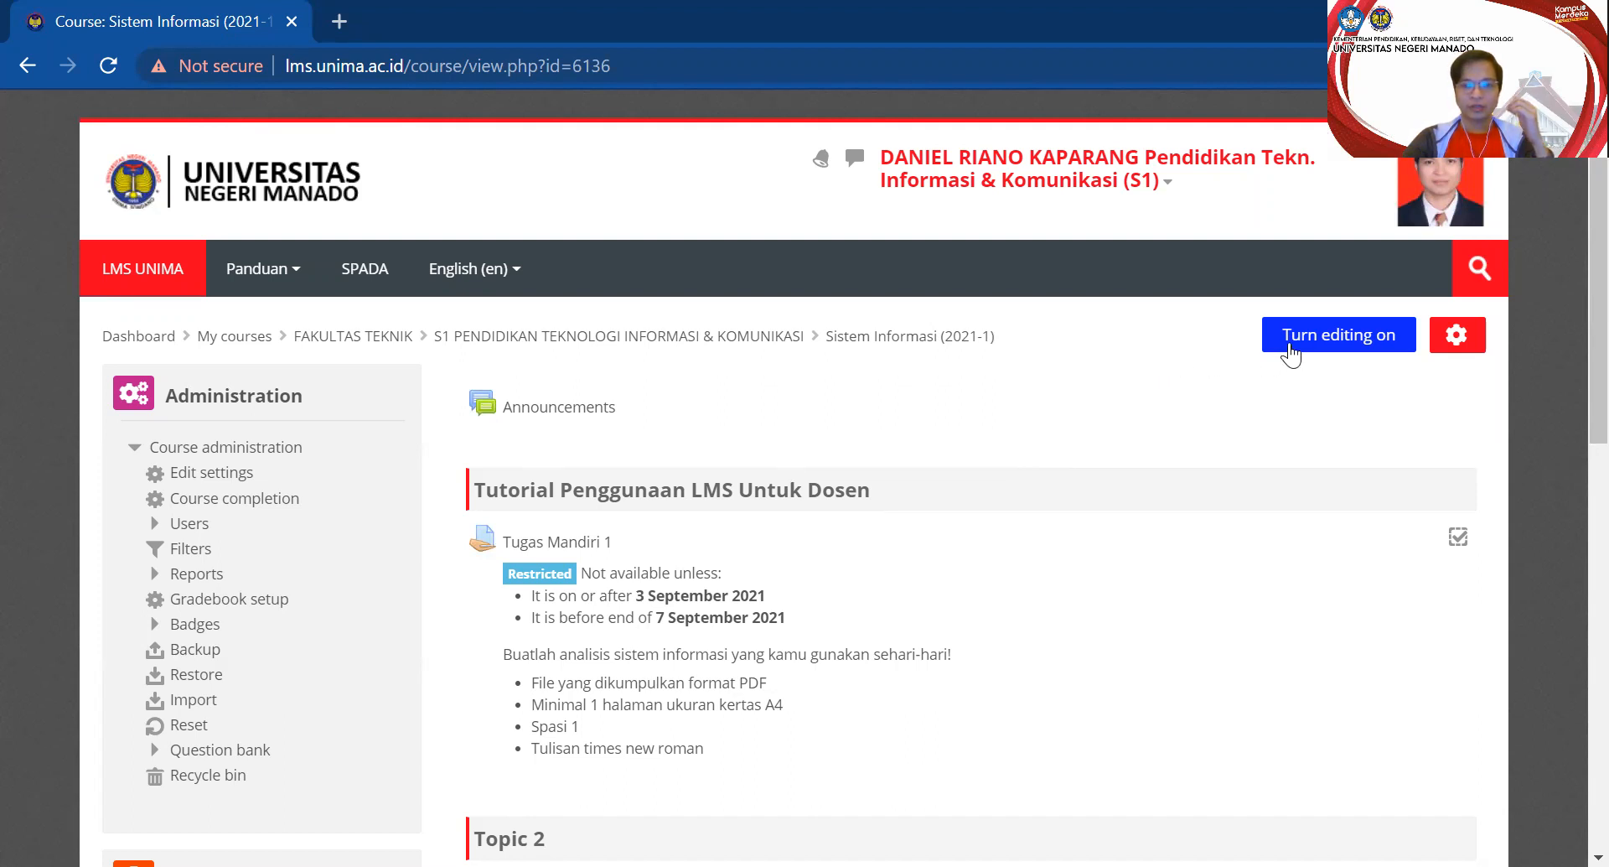
Turn on editing for the course and start adding an Attendance activity to the general section containing Announcements
{"action": "left_click", "coordinate": [1291, 355]}
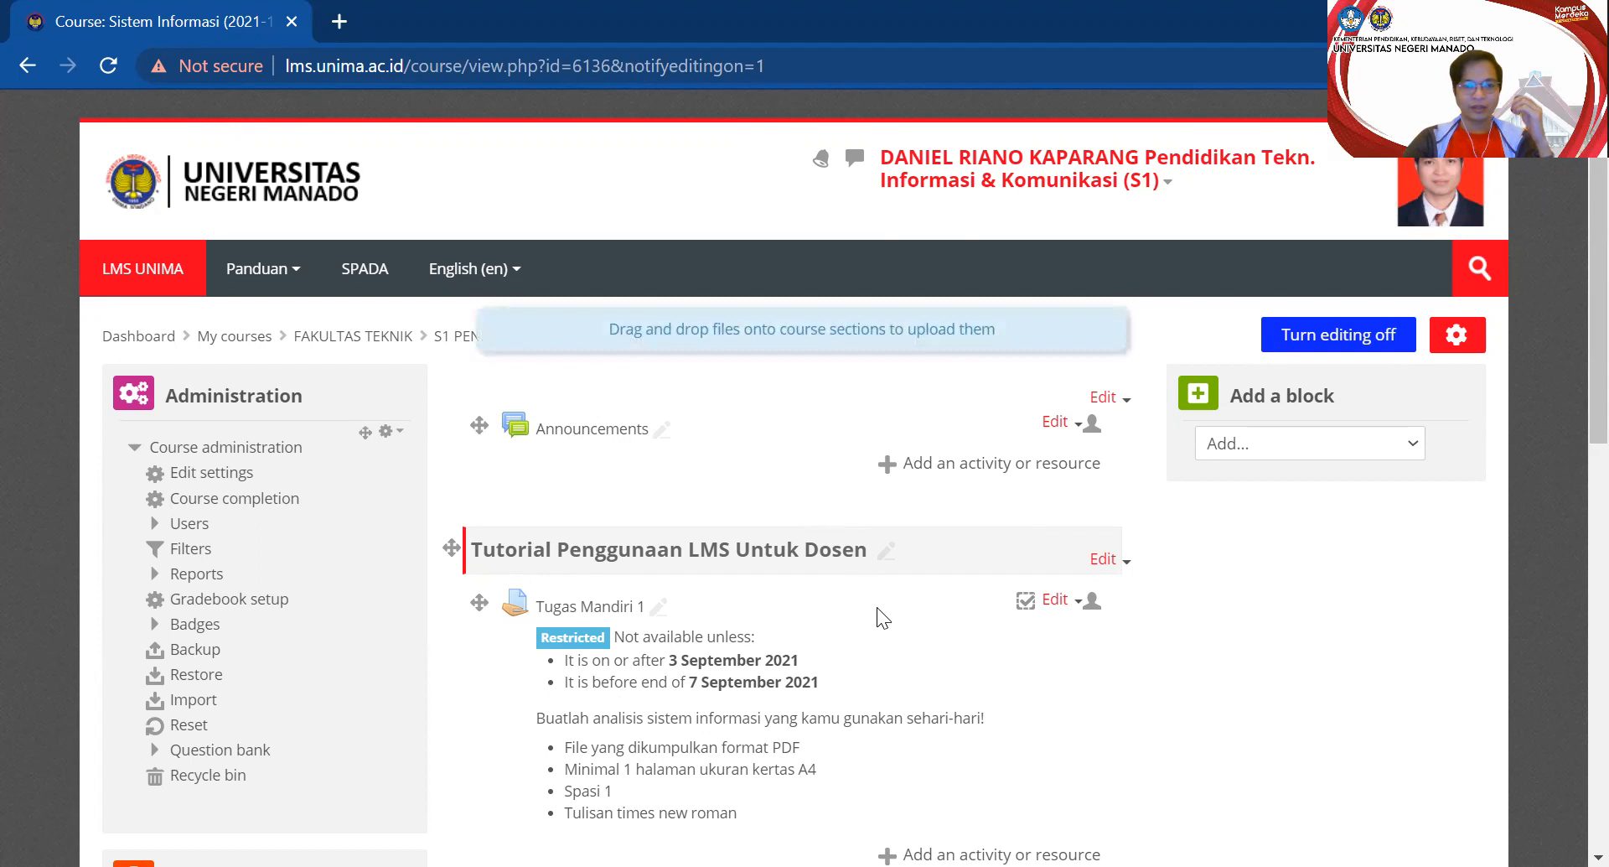
{"action": "scroll", "coordinate": [912, 637], "scroll_direction": "down", "scroll_amount": 1}
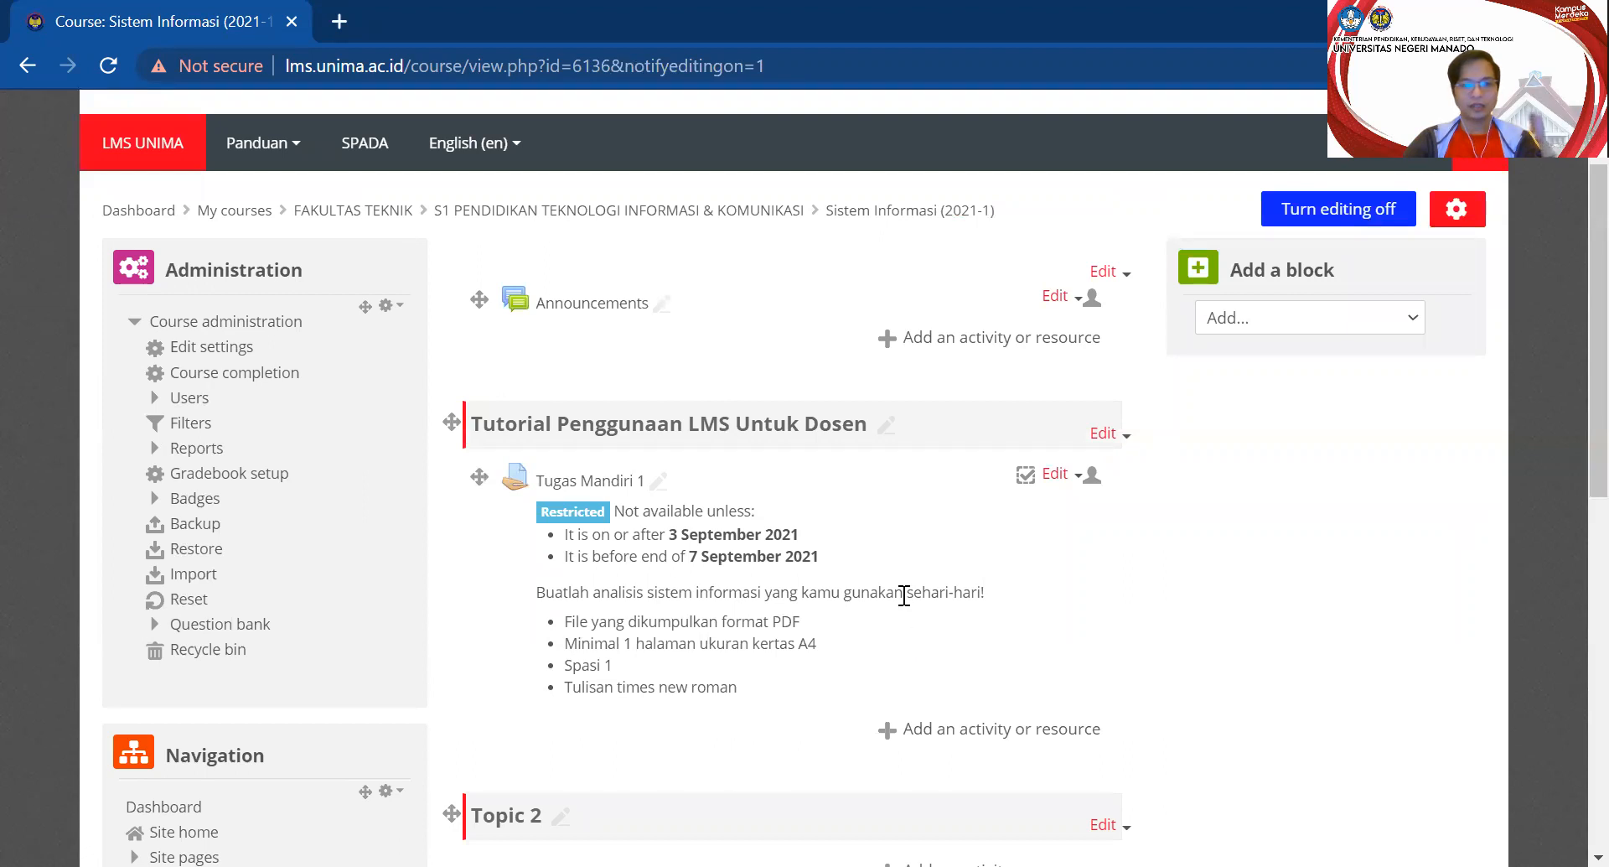
{"action": "scroll", "coordinate": [601, 597], "scroll_direction": "down", "scroll_amount": 3}
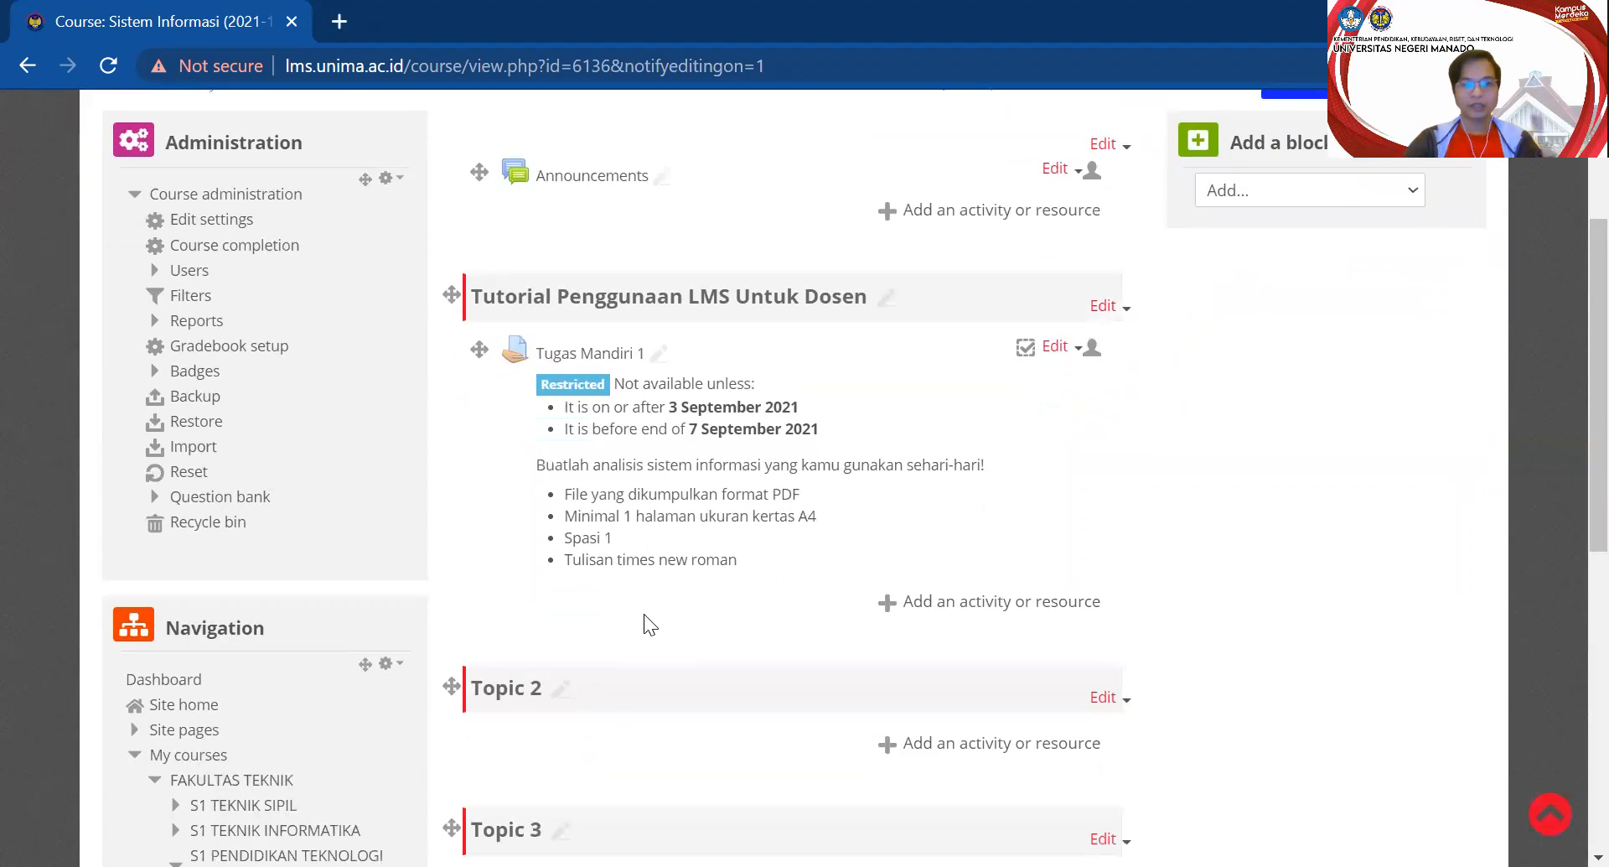
{"action": "scroll", "coordinate": [653, 602], "scroll_direction": "down", "scroll_amount": 4}
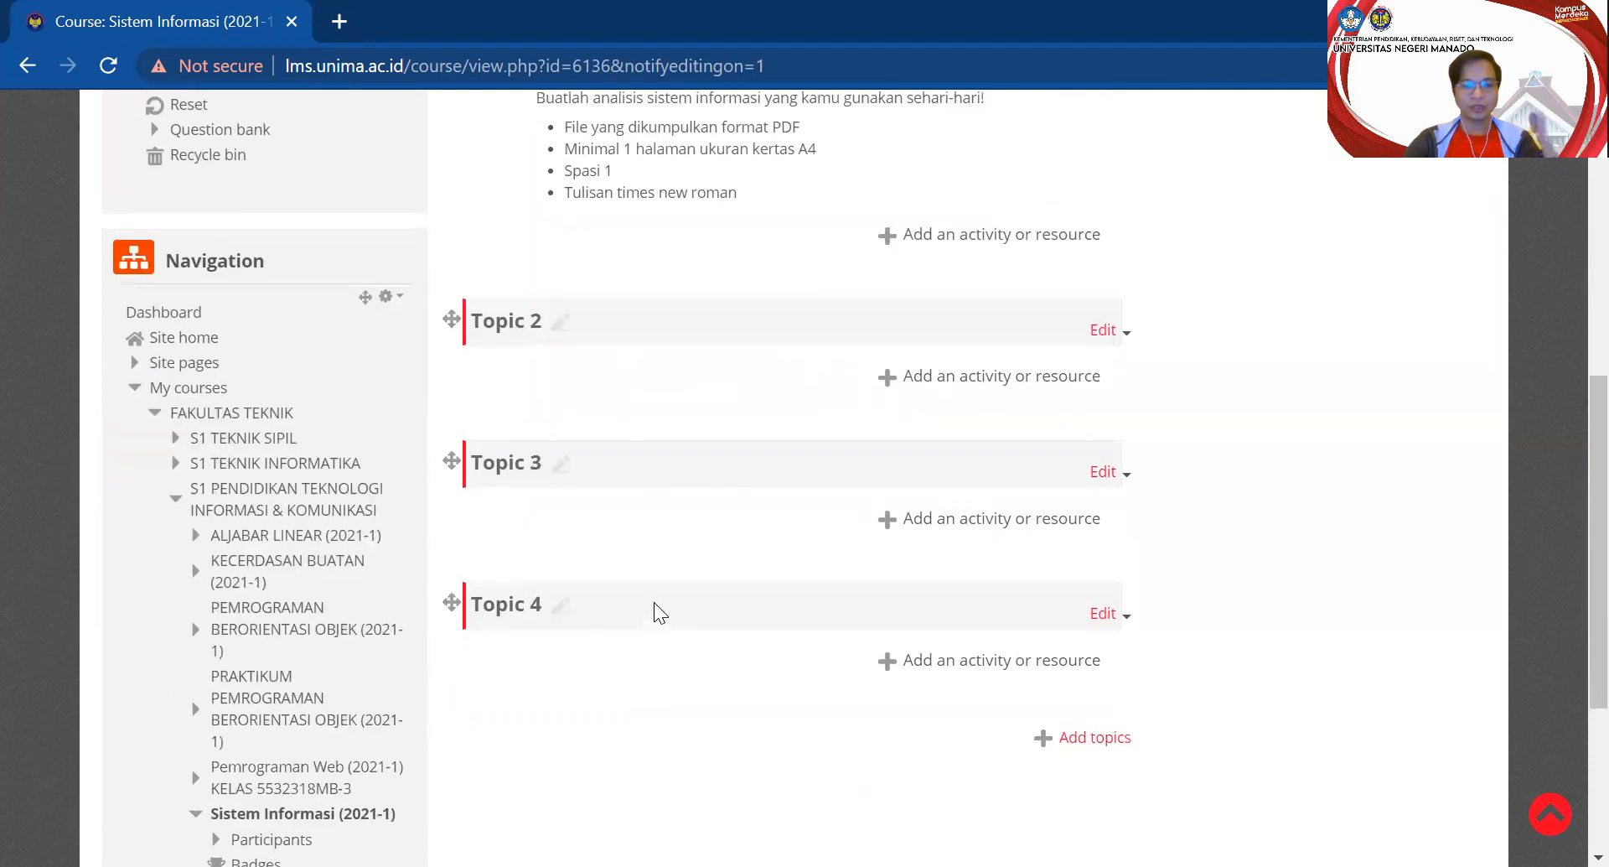
{"action": "scroll", "coordinate": [662, 607], "scroll_direction": "up", "scroll_amount": 6}
{"action": "scroll", "coordinate": [679, 614], "scroll_direction": "up", "scroll_amount": 1}
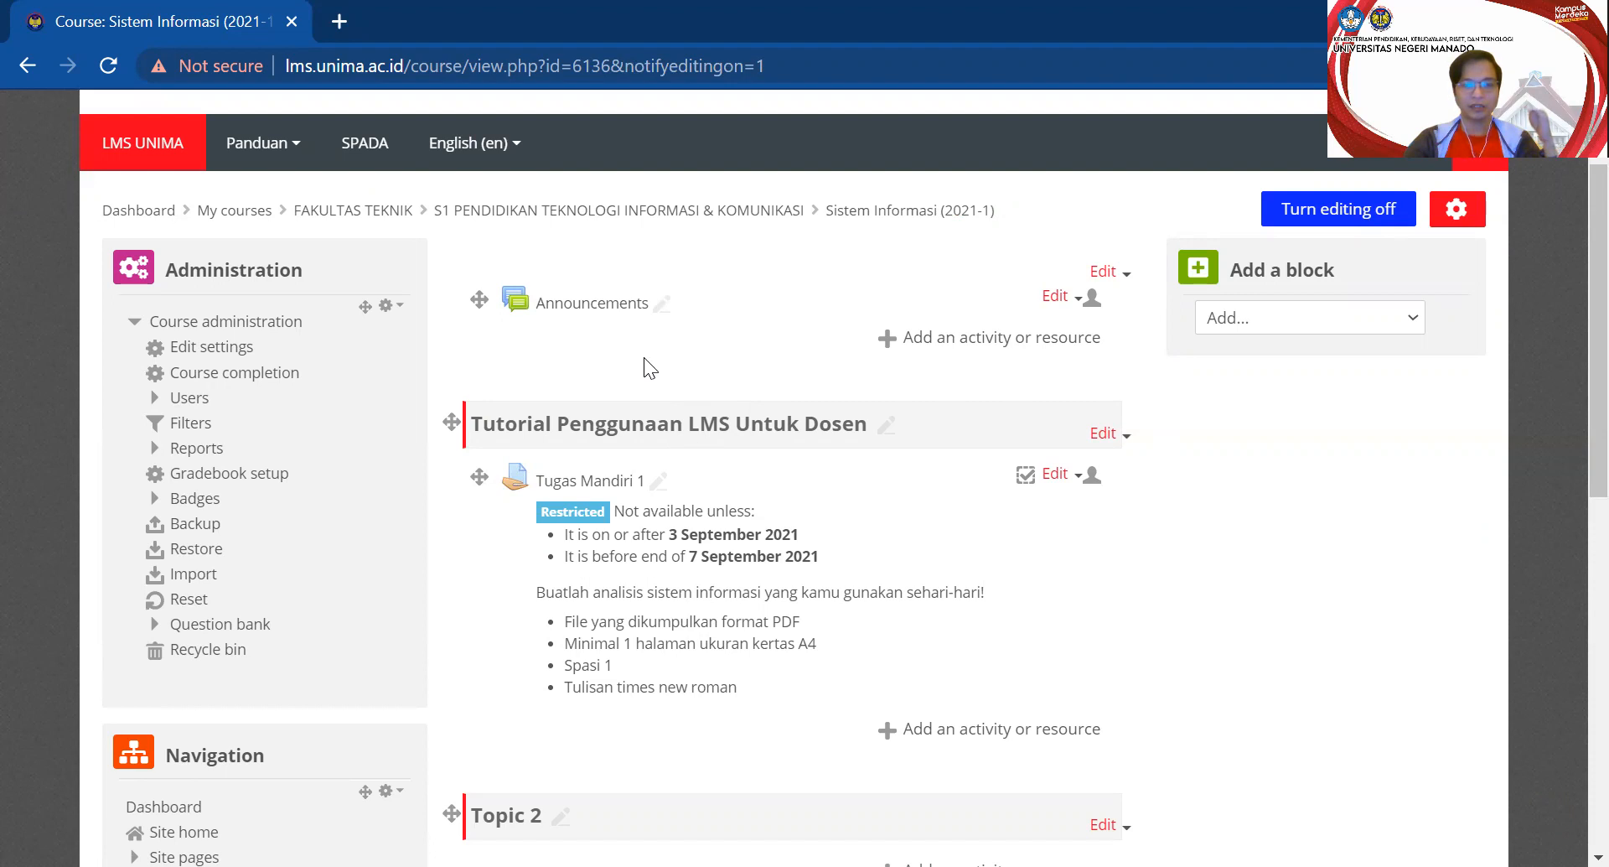
{"action": "scroll", "coordinate": [650, 512], "scroll_direction": "down", "scroll_amount": 4}
{"action": "scroll", "coordinate": [686, 561], "scroll_direction": "up", "scroll_amount": 3}
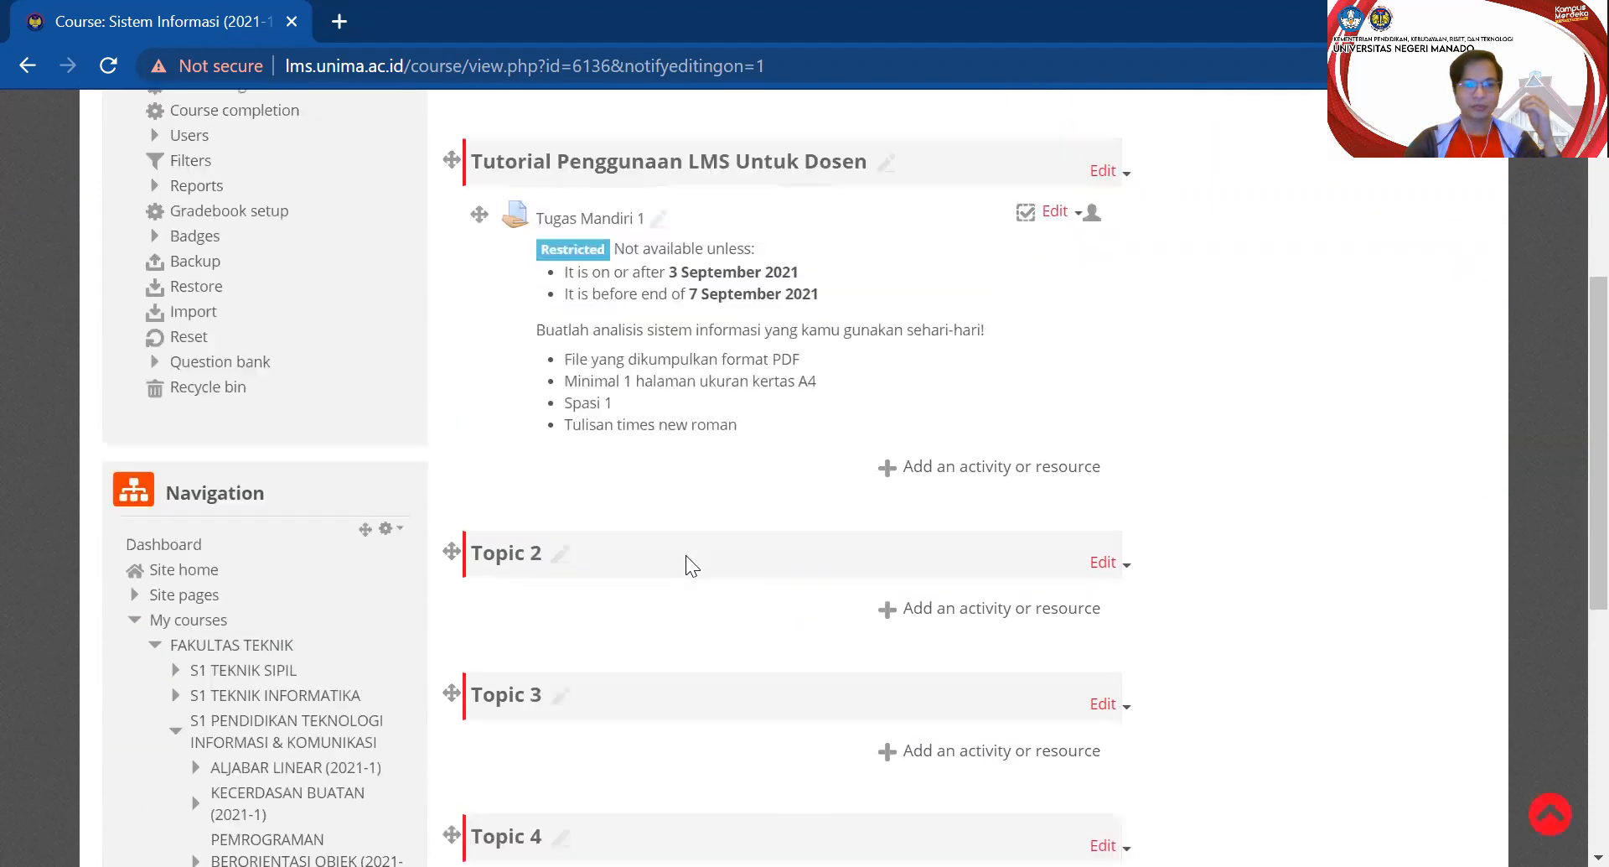
{"action": "scroll", "coordinate": [688, 565], "scroll_direction": "down", "scroll_amount": 1}
{"action": "scroll", "coordinate": [686, 555], "scroll_direction": "up", "scroll_amount": 2}
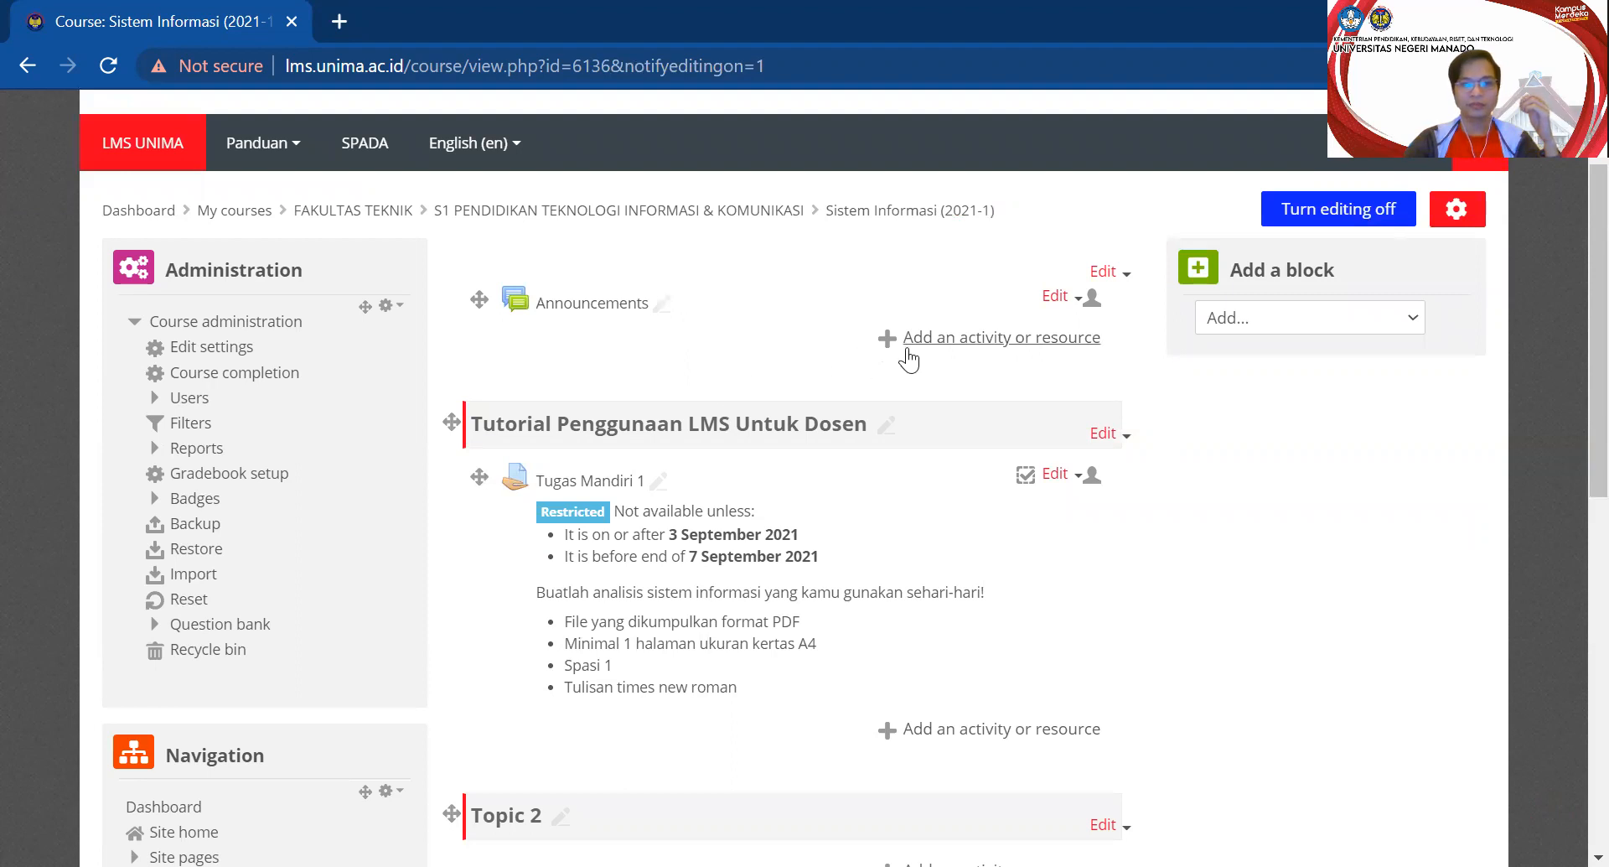
{"action": "left_click", "coordinate": [949, 344]}
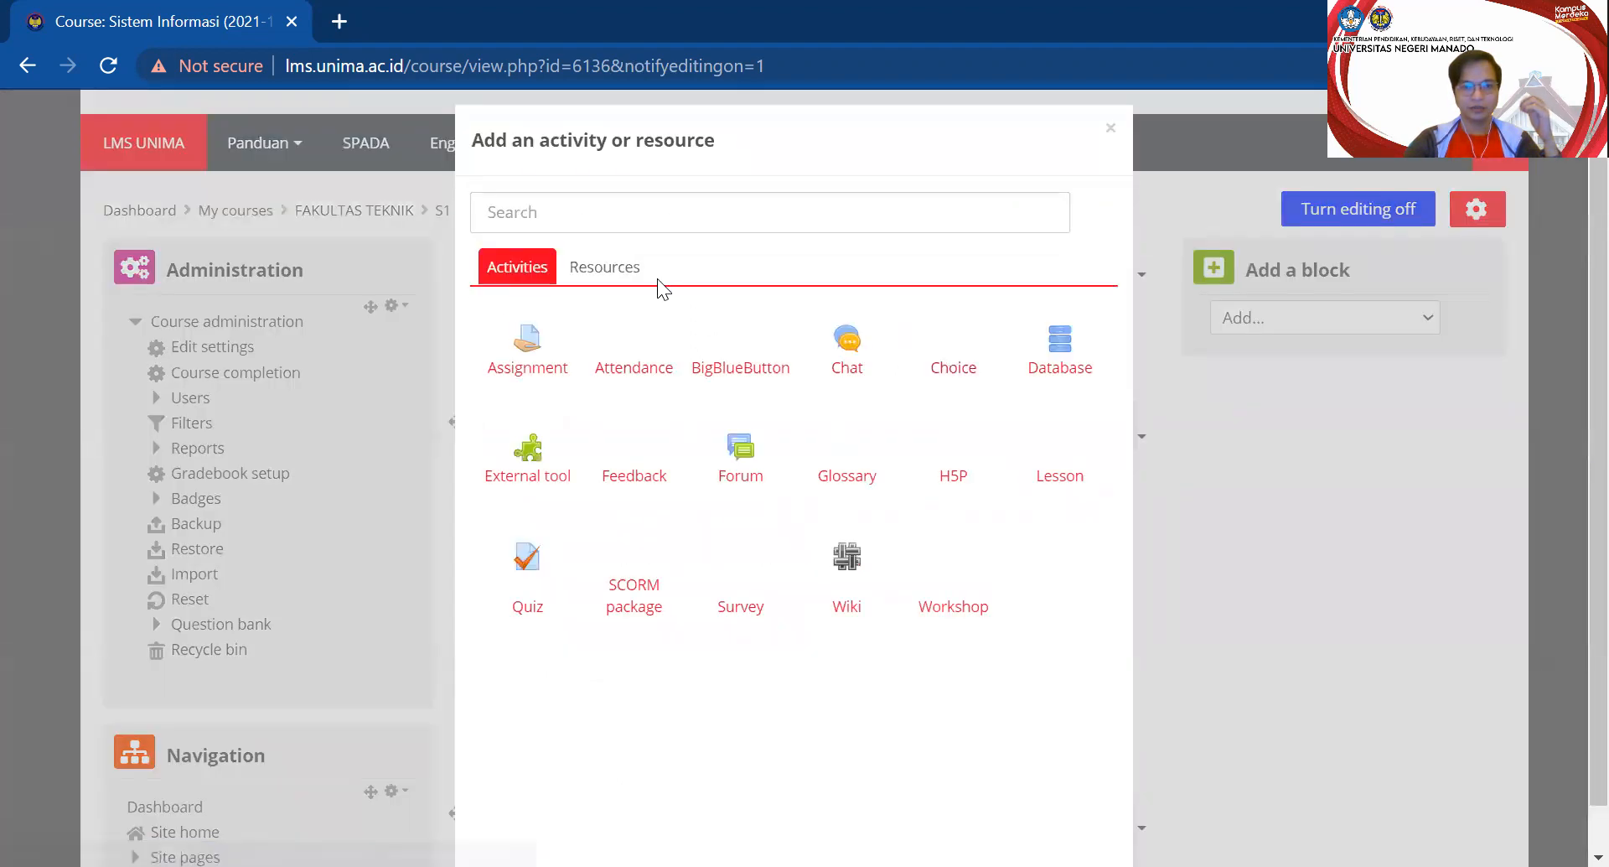
{"action": "left_click", "coordinate": [638, 364]}
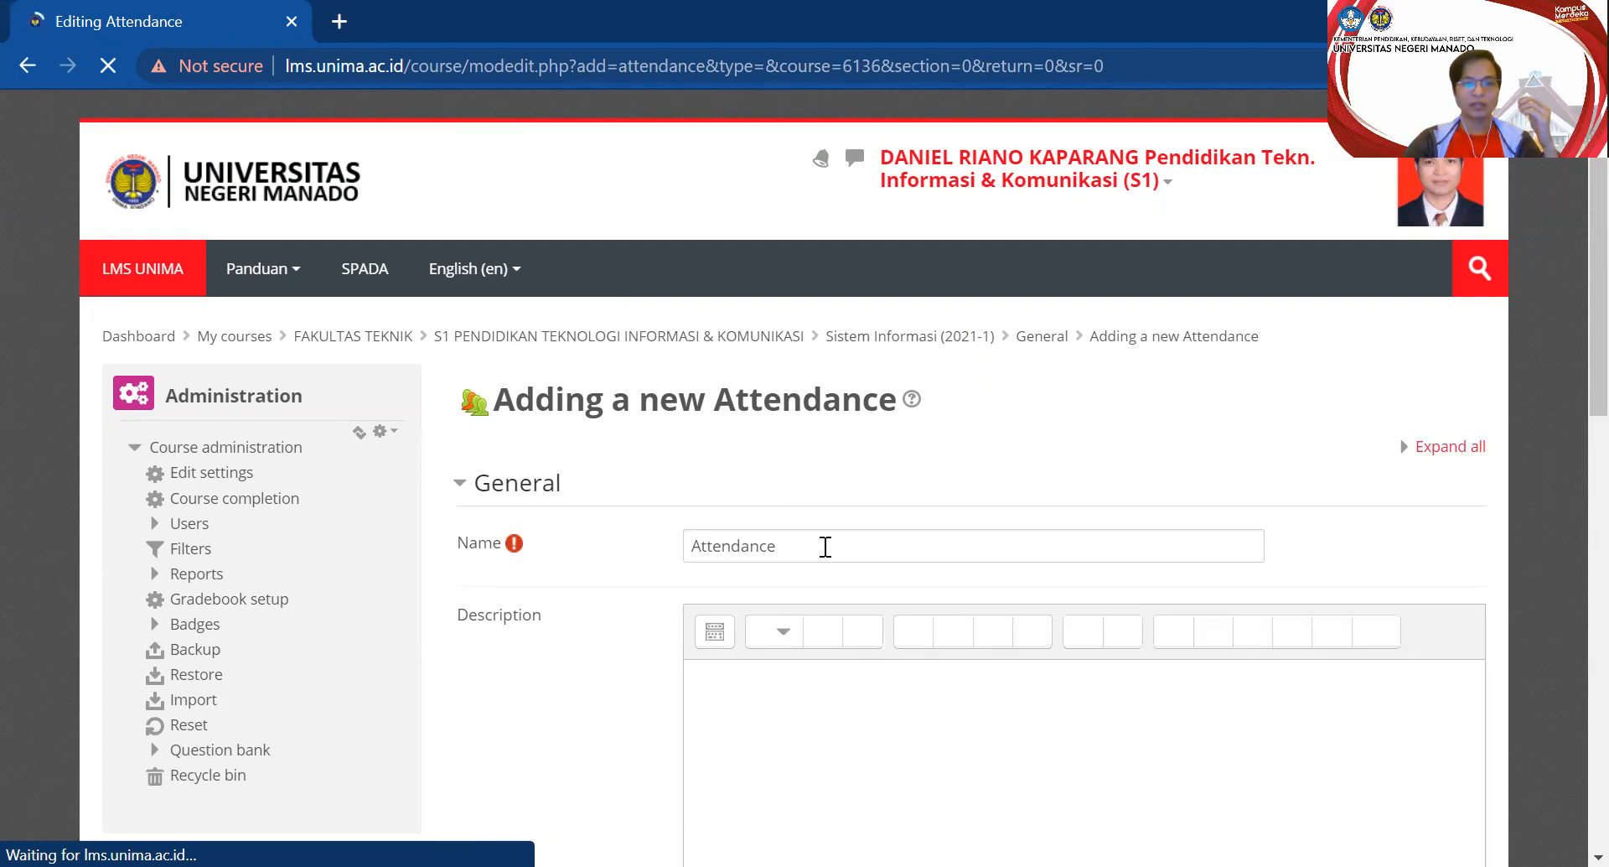
Name the new attendance activity "Presensi / Absensi"
{"action": "left_click_drag", "start_coordinate": [826, 547], "coordinate": [634, 547]}
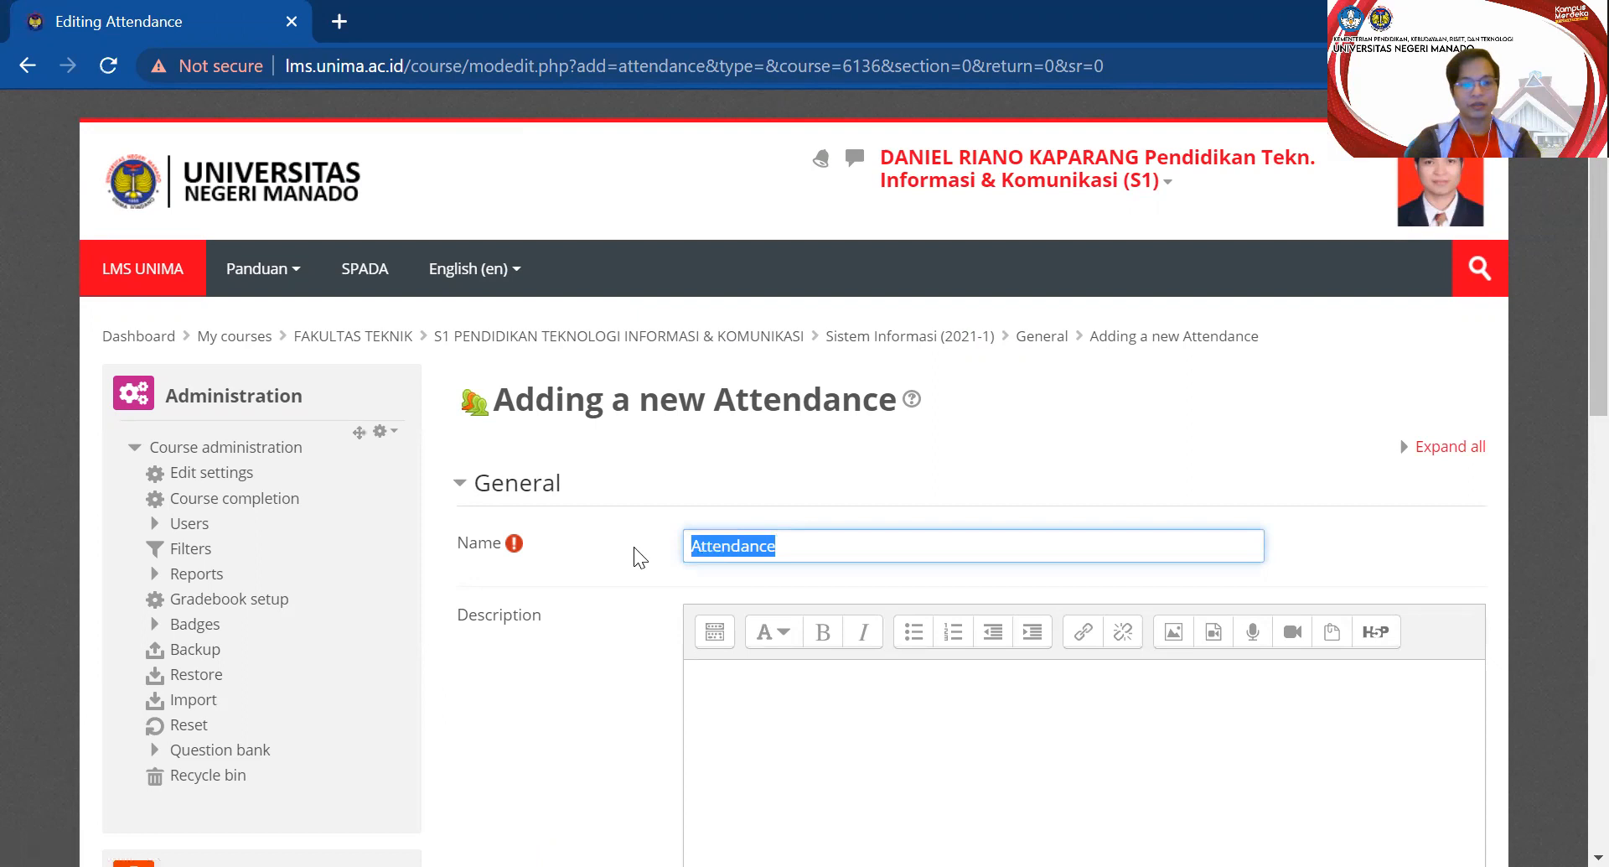
{"action": "type", "text": "Pre"}
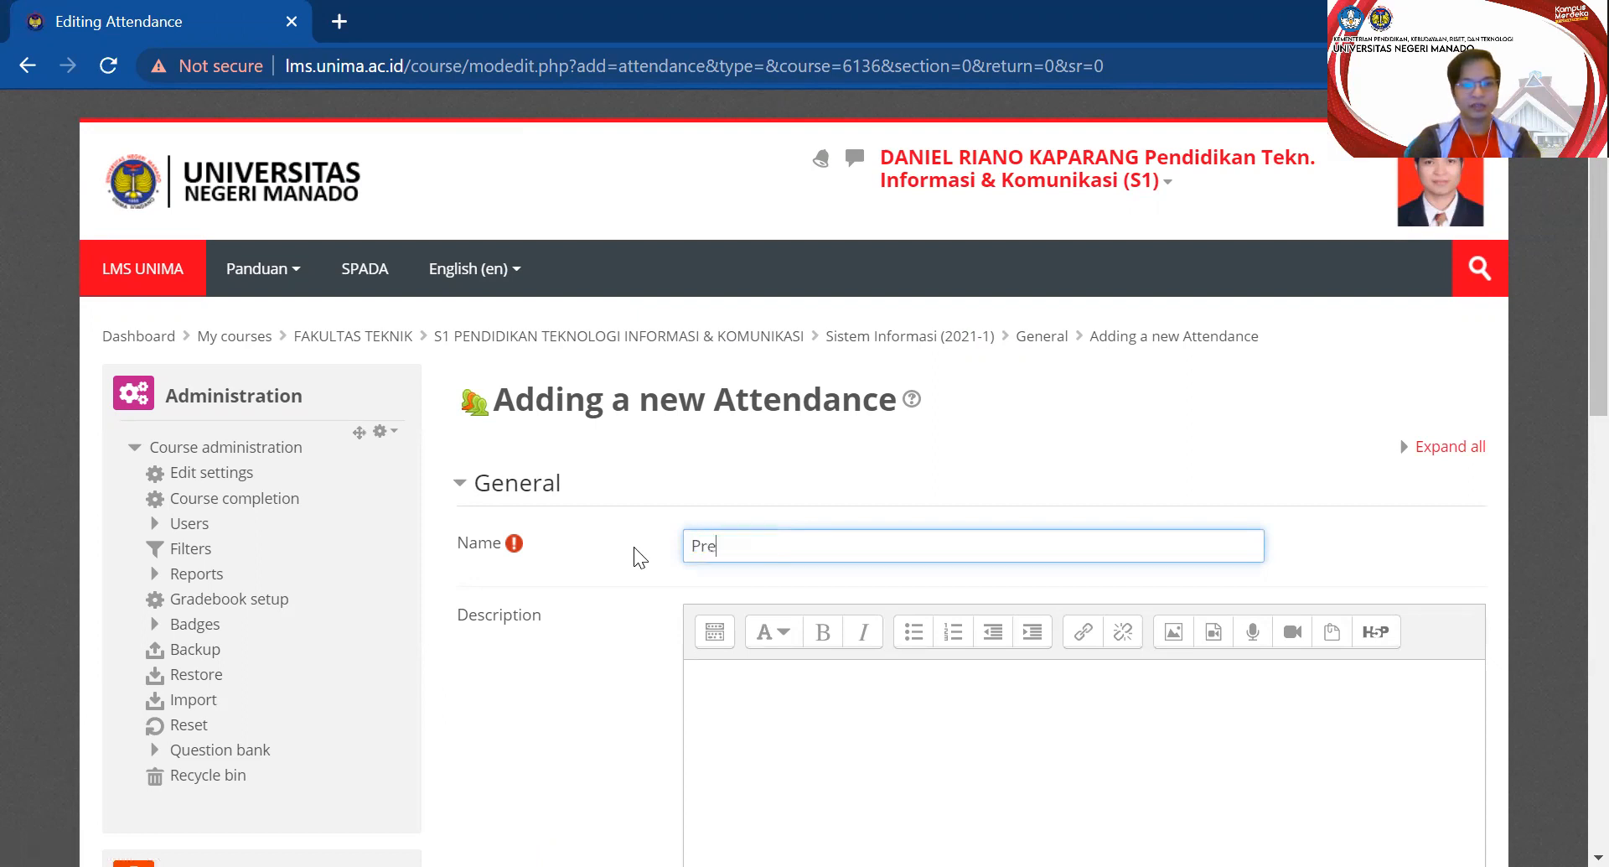
{"action": "type", "text": "sensi"}
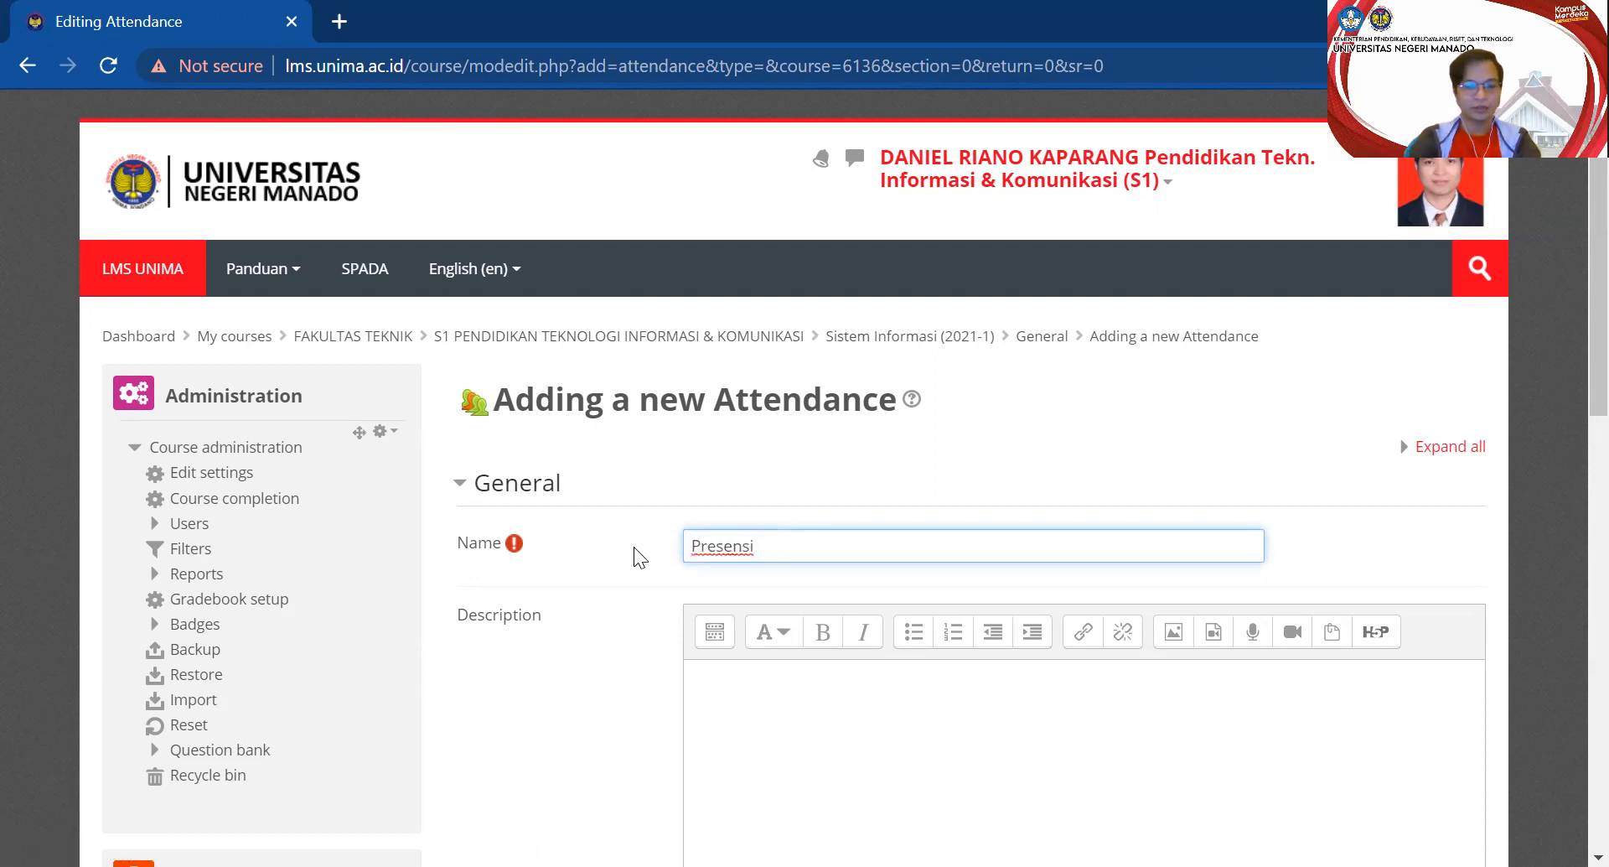
{"action": "type", "text": " / Absensi"}
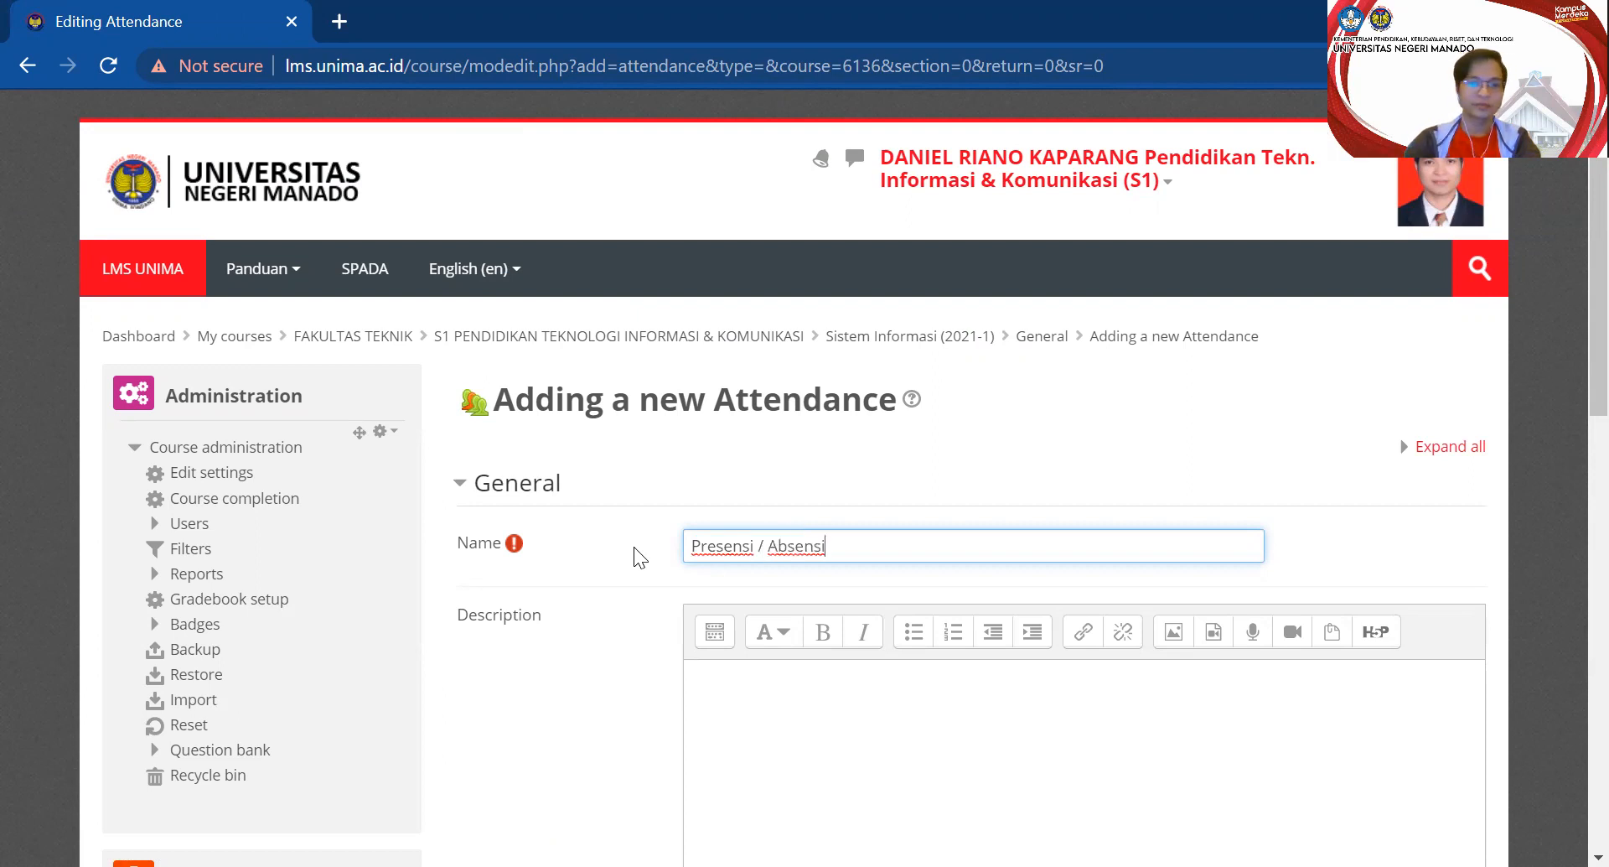
Enter the description "Isi presensi ini di setiap pertemuan yang terjadwal." and have it displayed on the course page
{"action": "scroll", "coordinate": [634, 547], "scroll_direction": "down", "scroll_amount": 3}
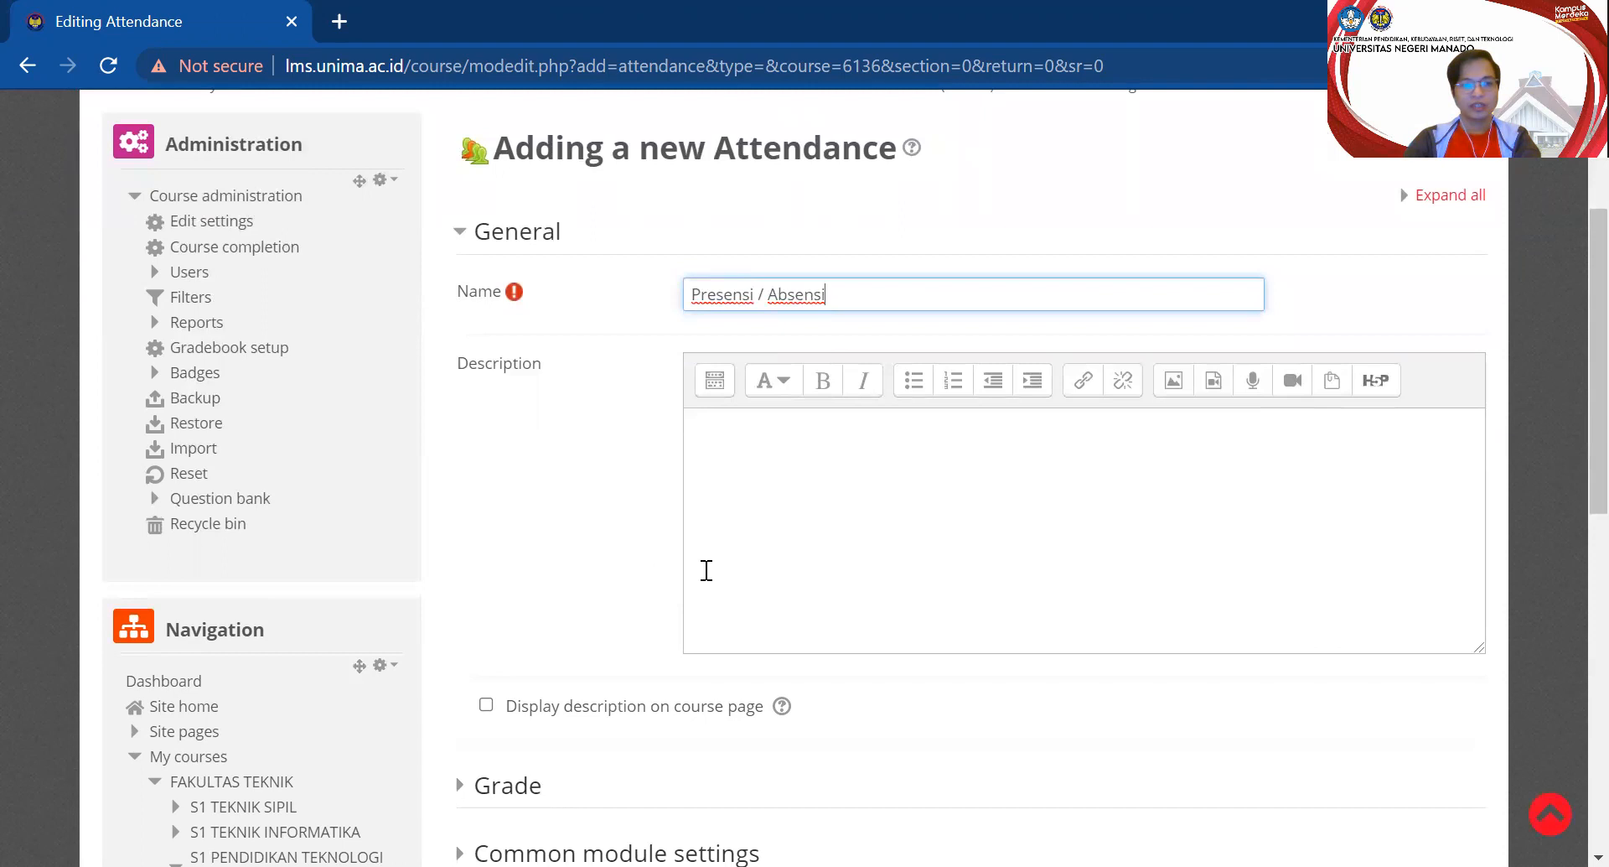
{"action": "left_click", "coordinate": [787, 475]}
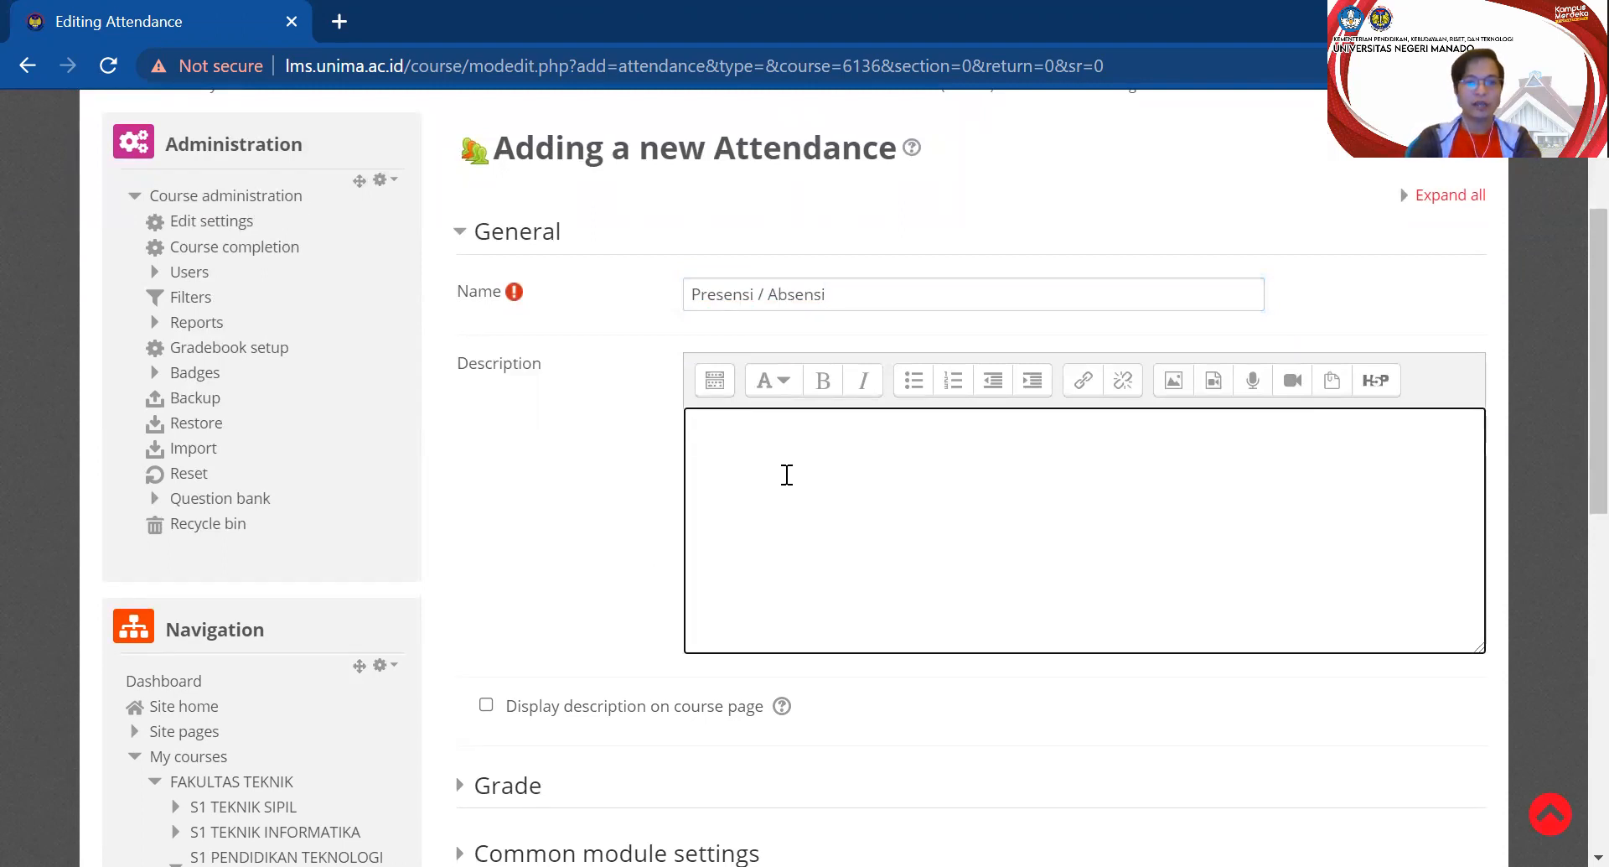
{"action": "left_click", "coordinate": [550, 714]}
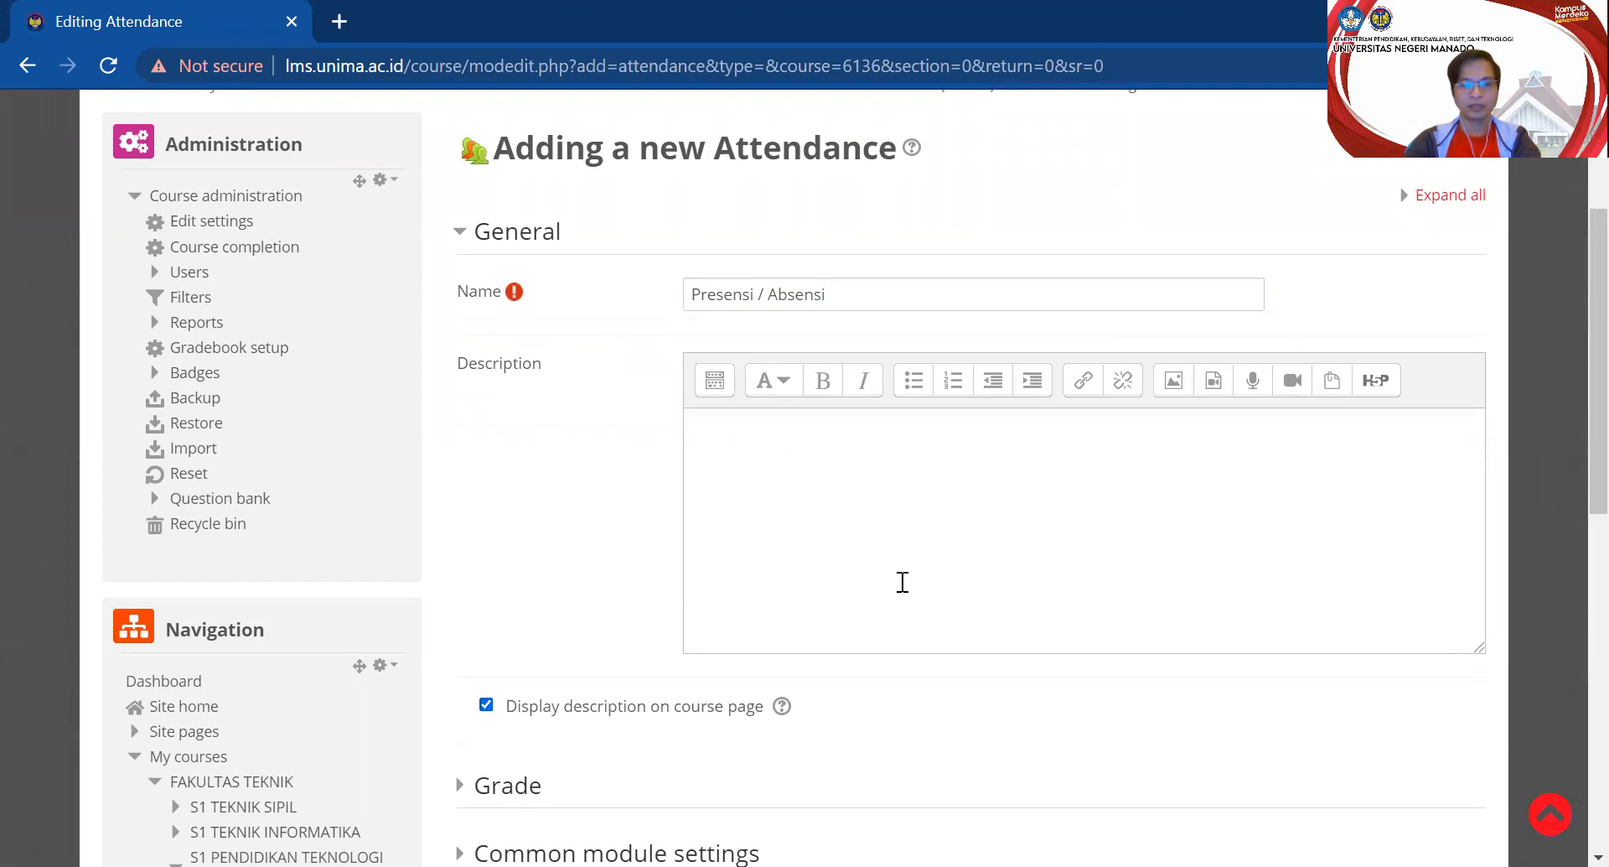
{"action": "left_click", "coordinate": [814, 498]}
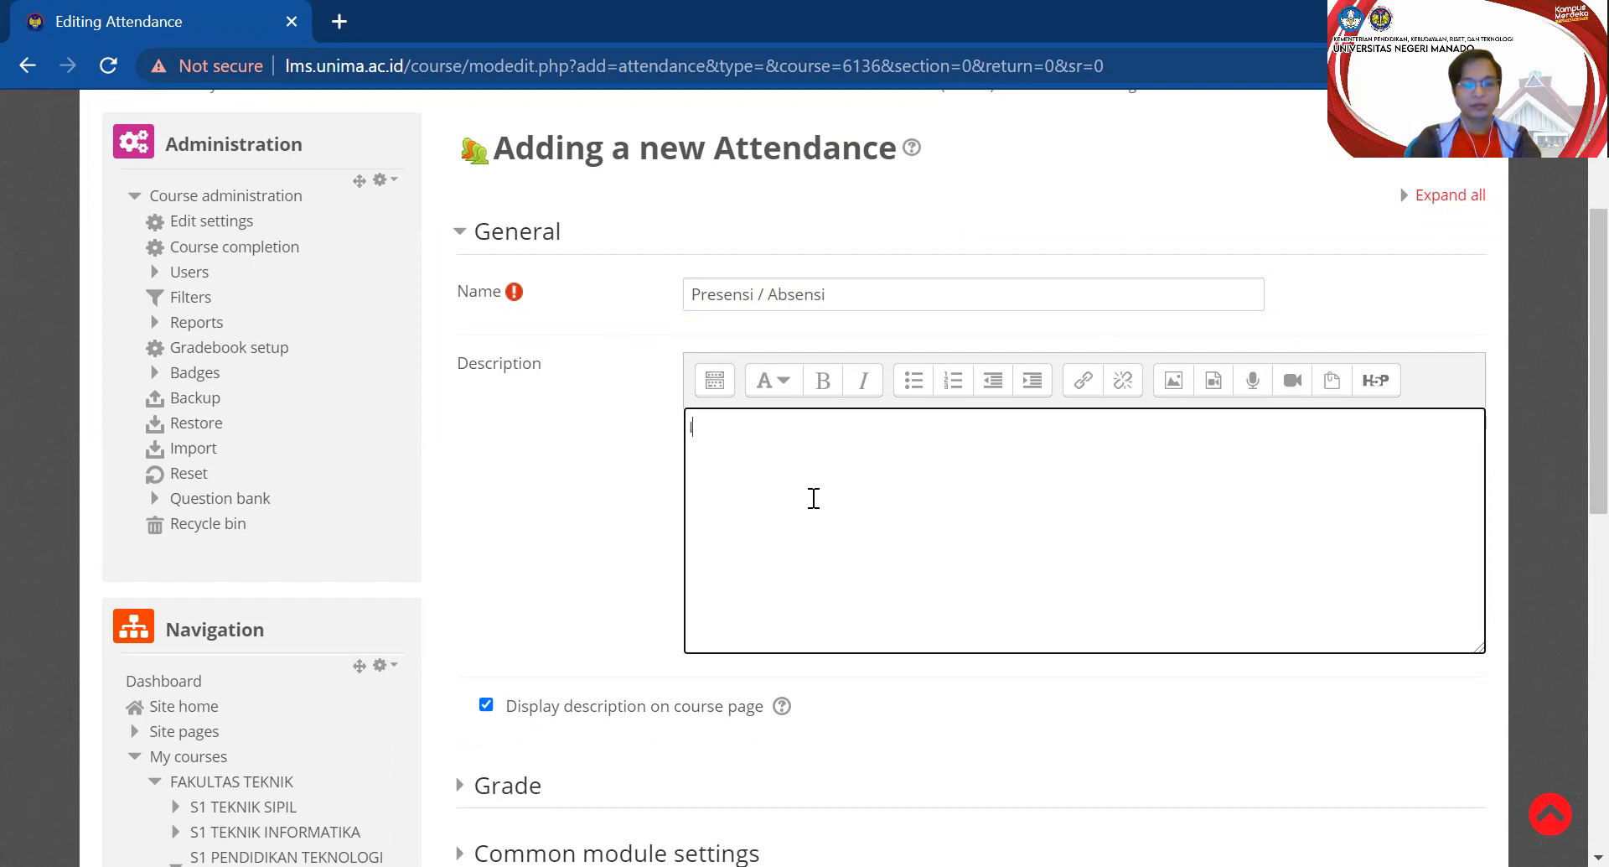
{"action": "type", "text": "Isi presensi ini di"}
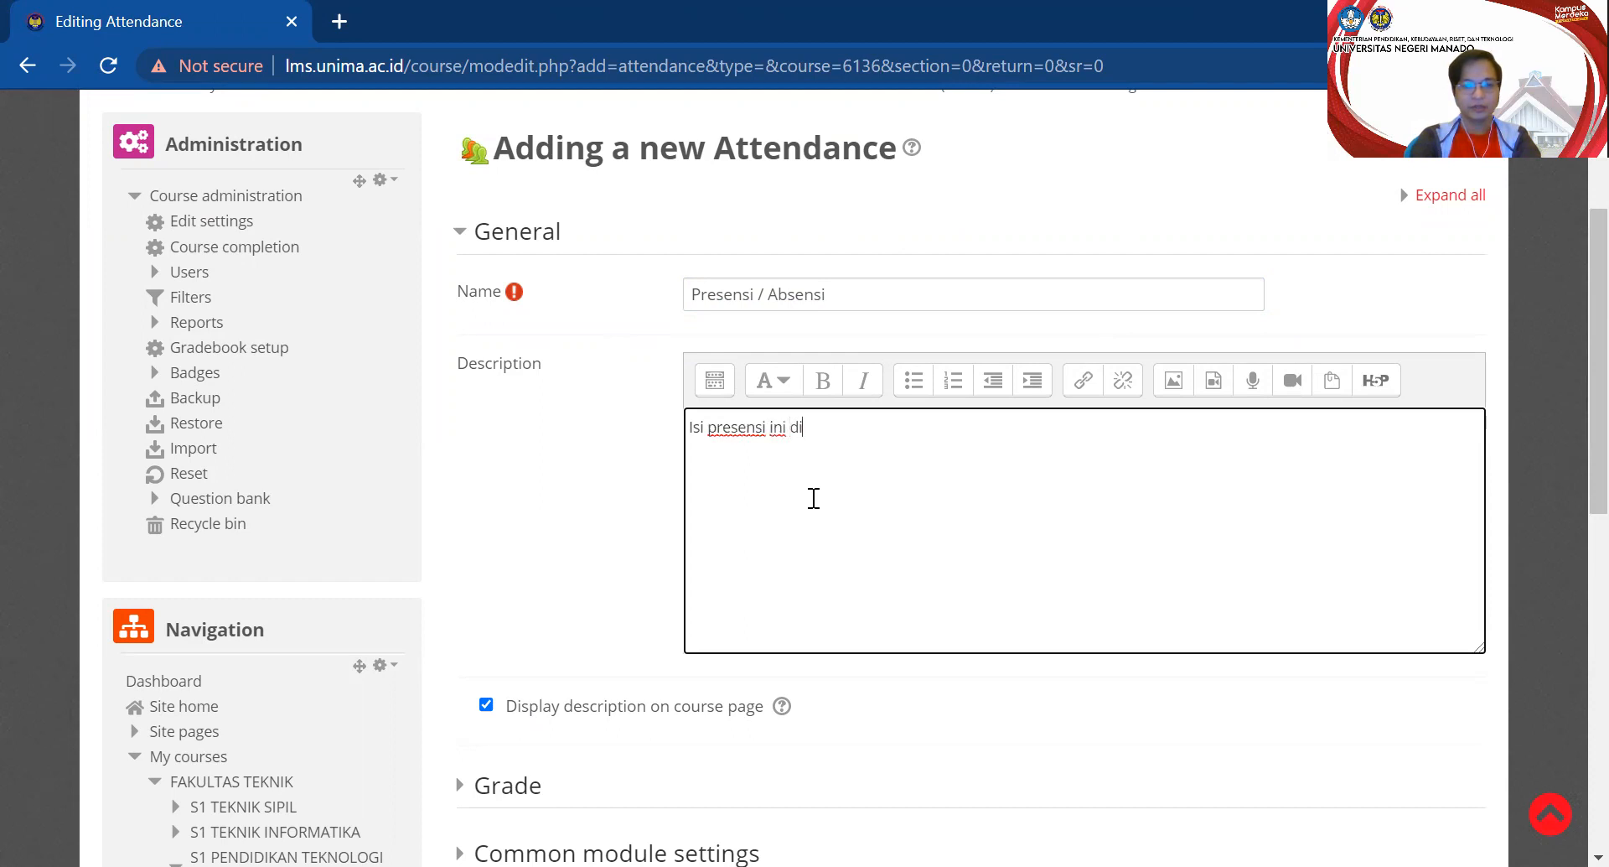
{"action": "type", "text": " setiap"}
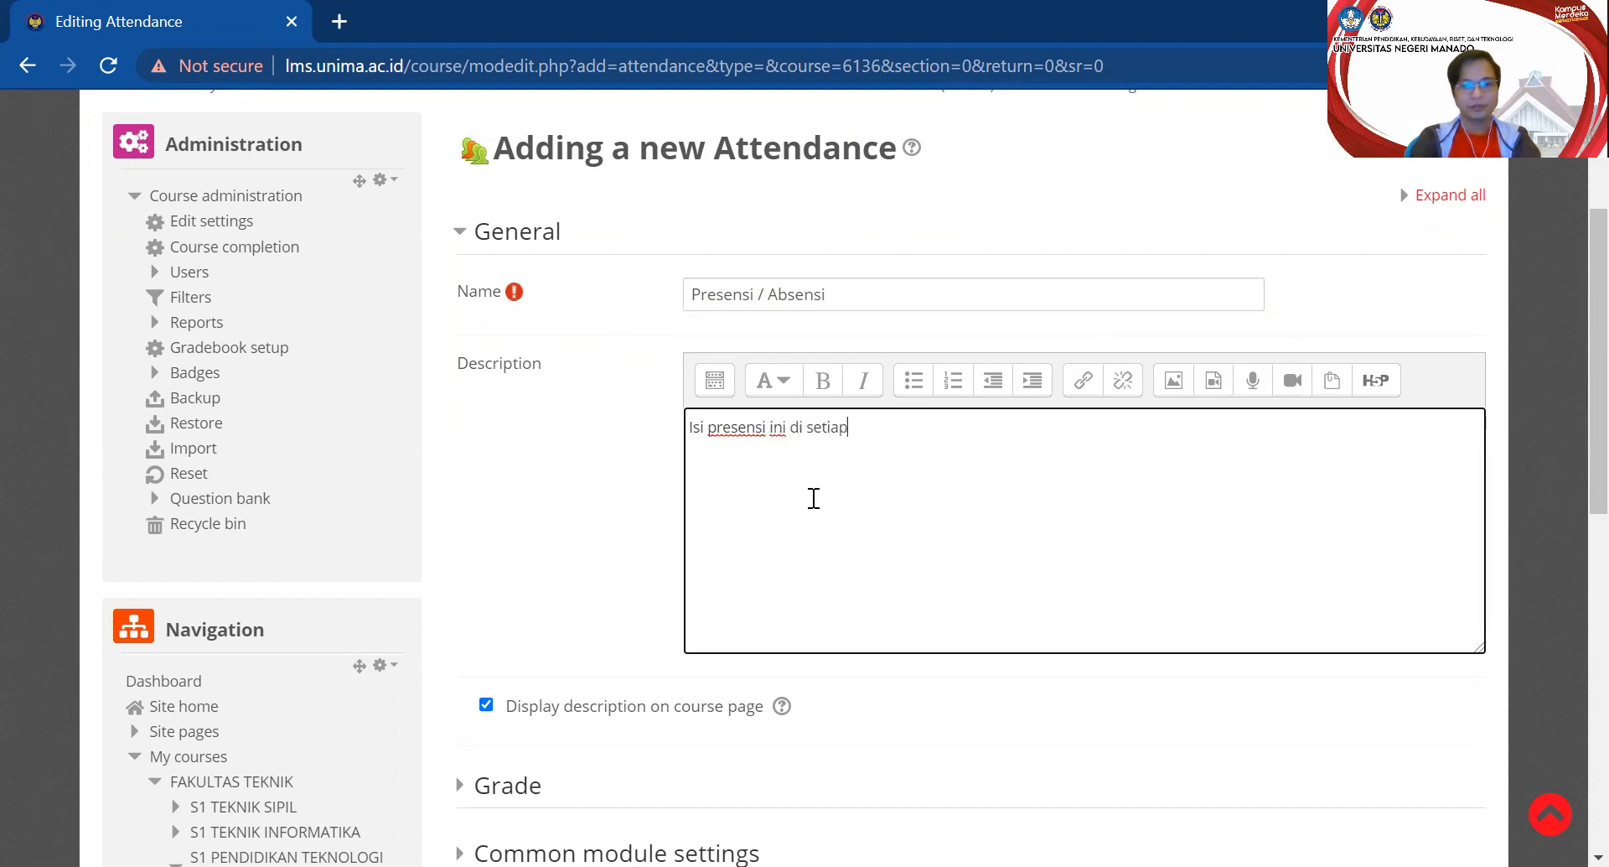
{"action": "type", "text": " pertemuan"}
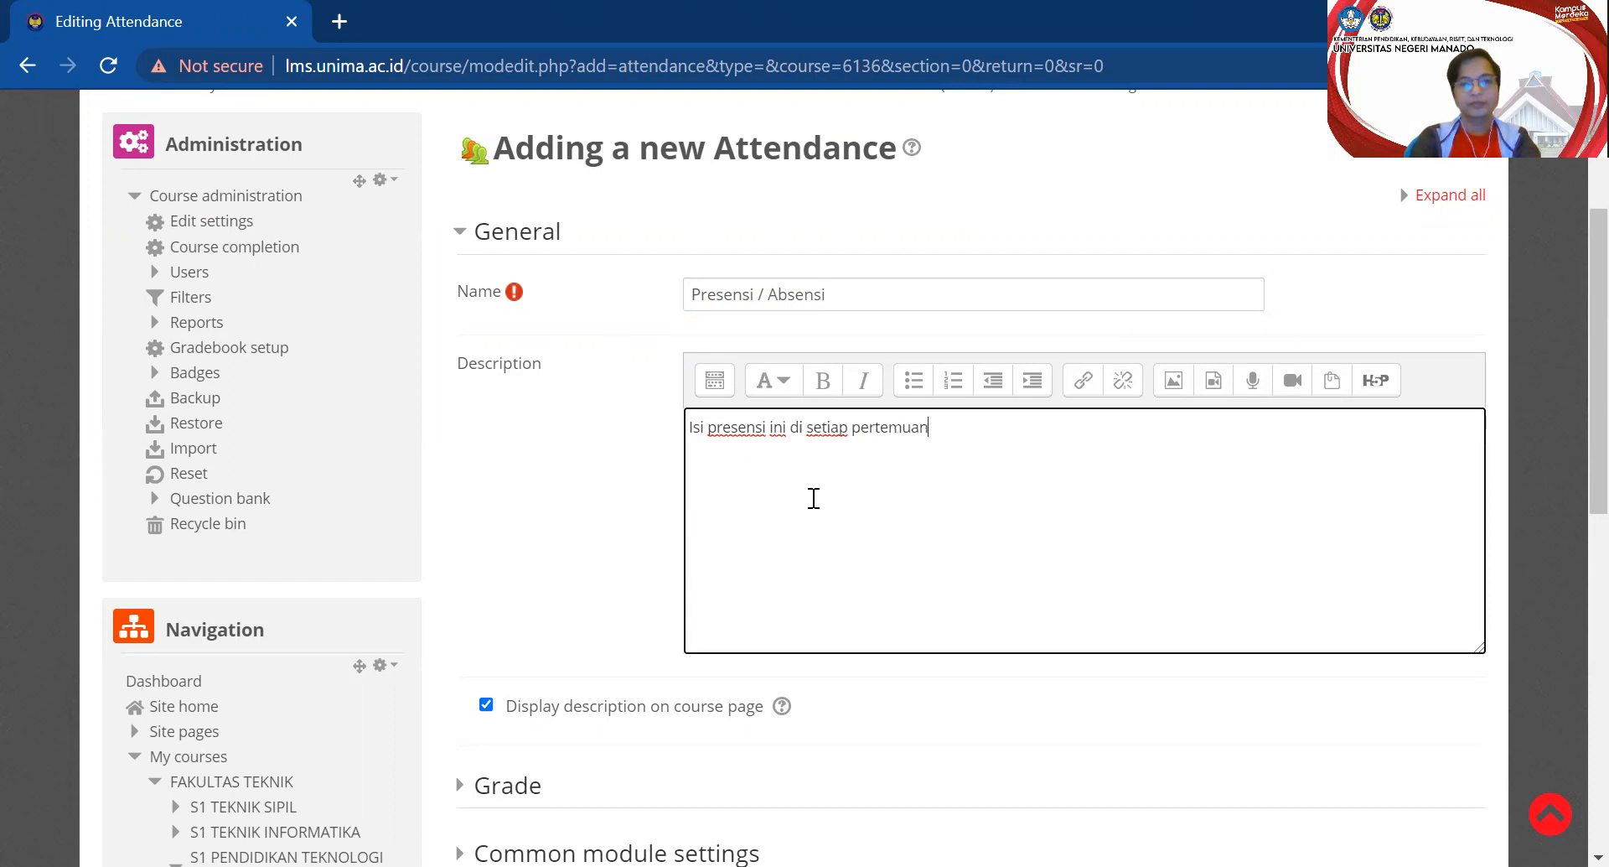
{"action": "type", "text": " yang terjadwal."}
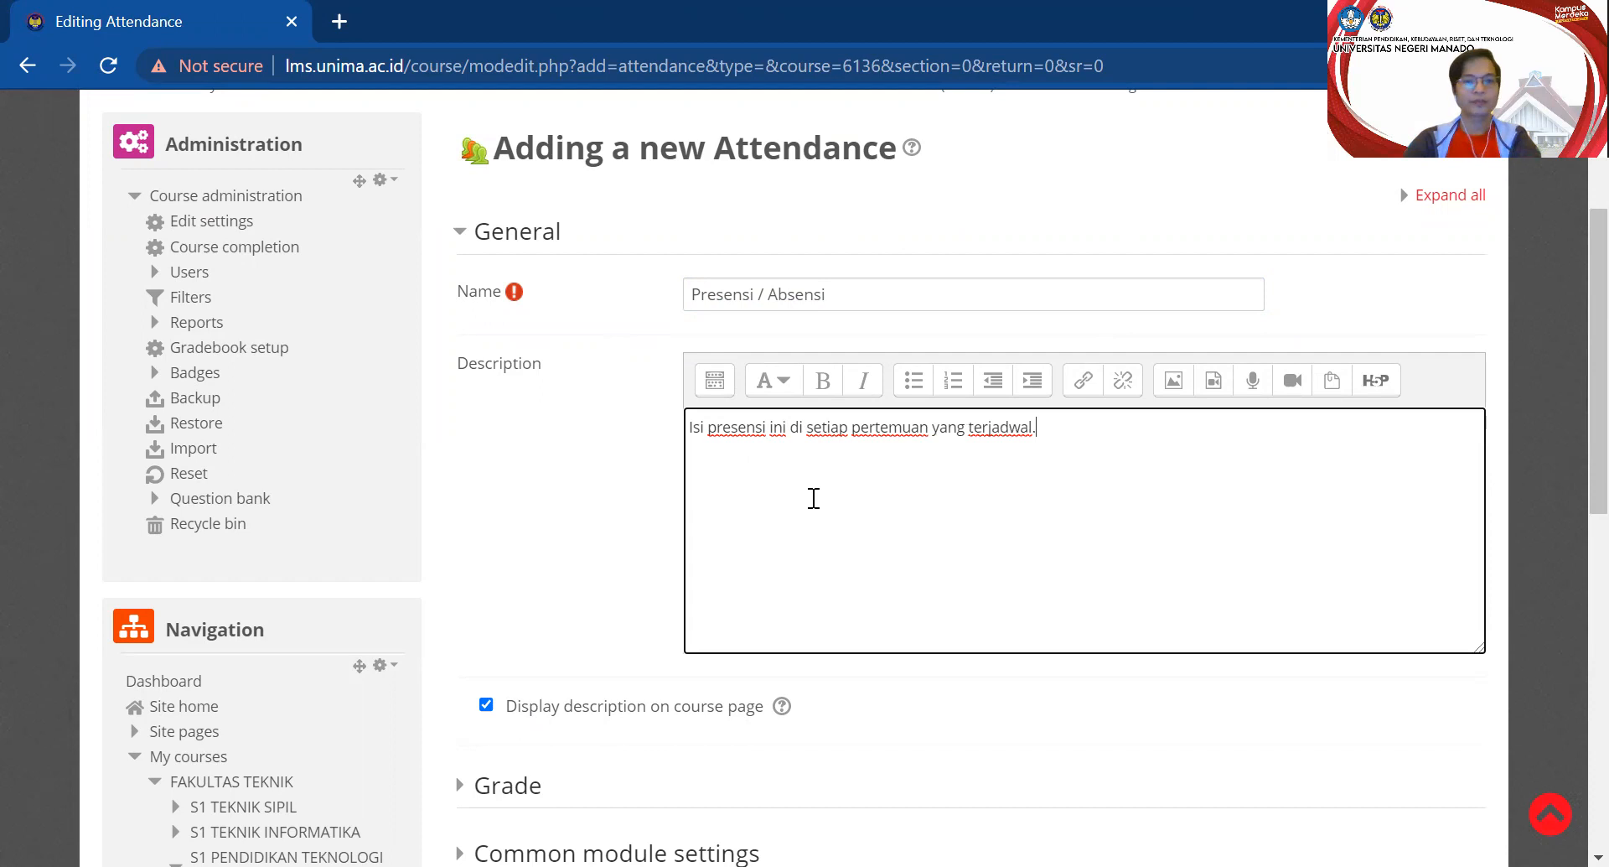
Check the attendance activity's grade settings, then save the activity and display it
{"action": "scroll", "coordinate": [605, 506], "scroll_direction": "down", "scroll_amount": 2}
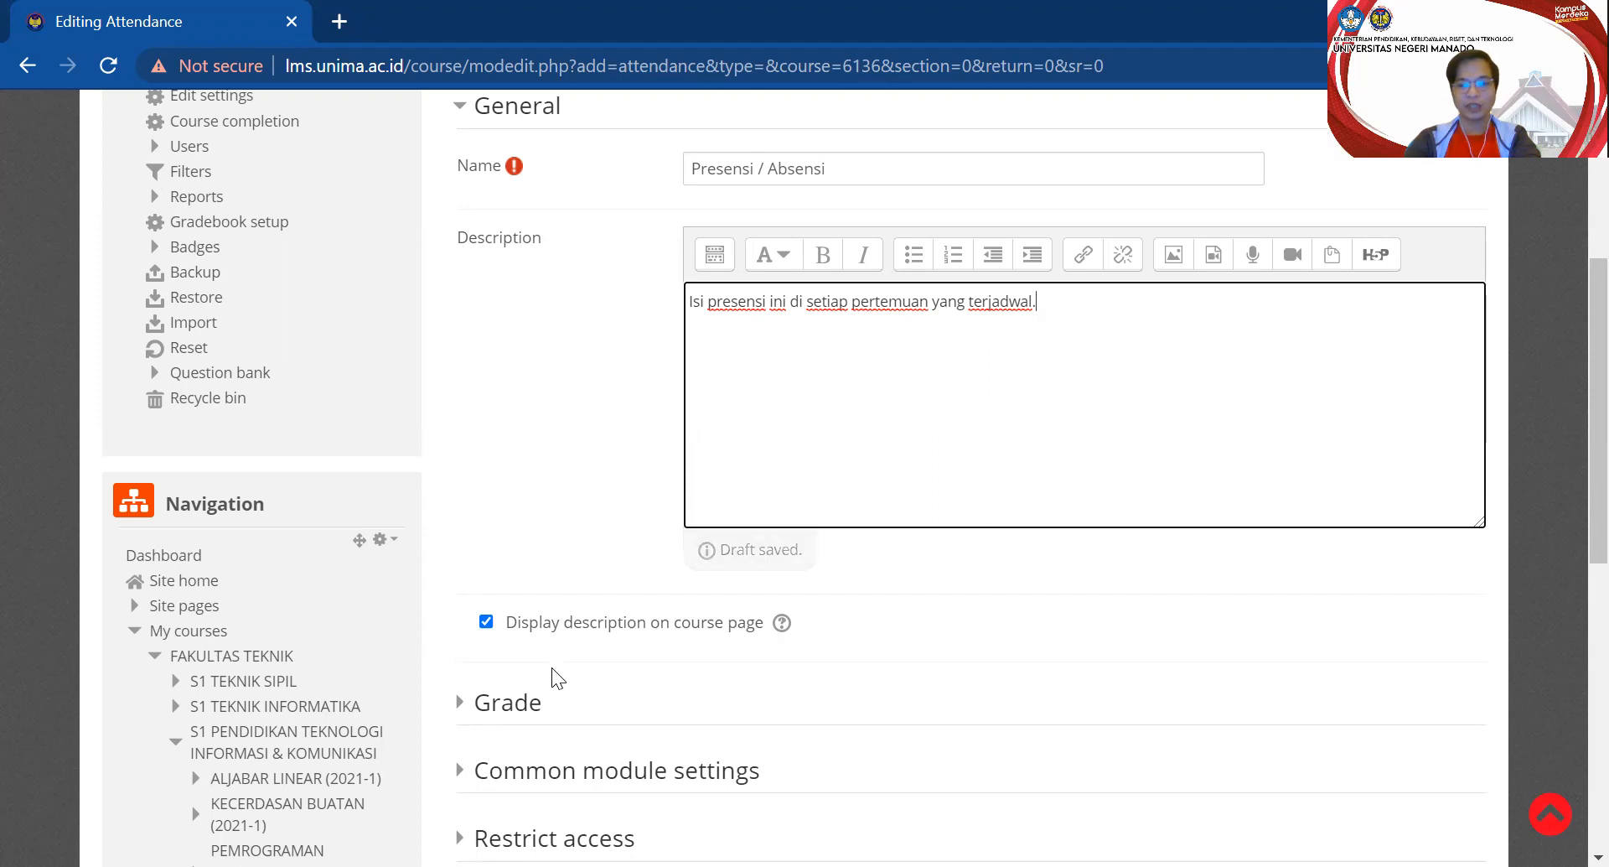
{"action": "scroll", "coordinate": [558, 676], "scroll_direction": "down", "scroll_amount": 2}
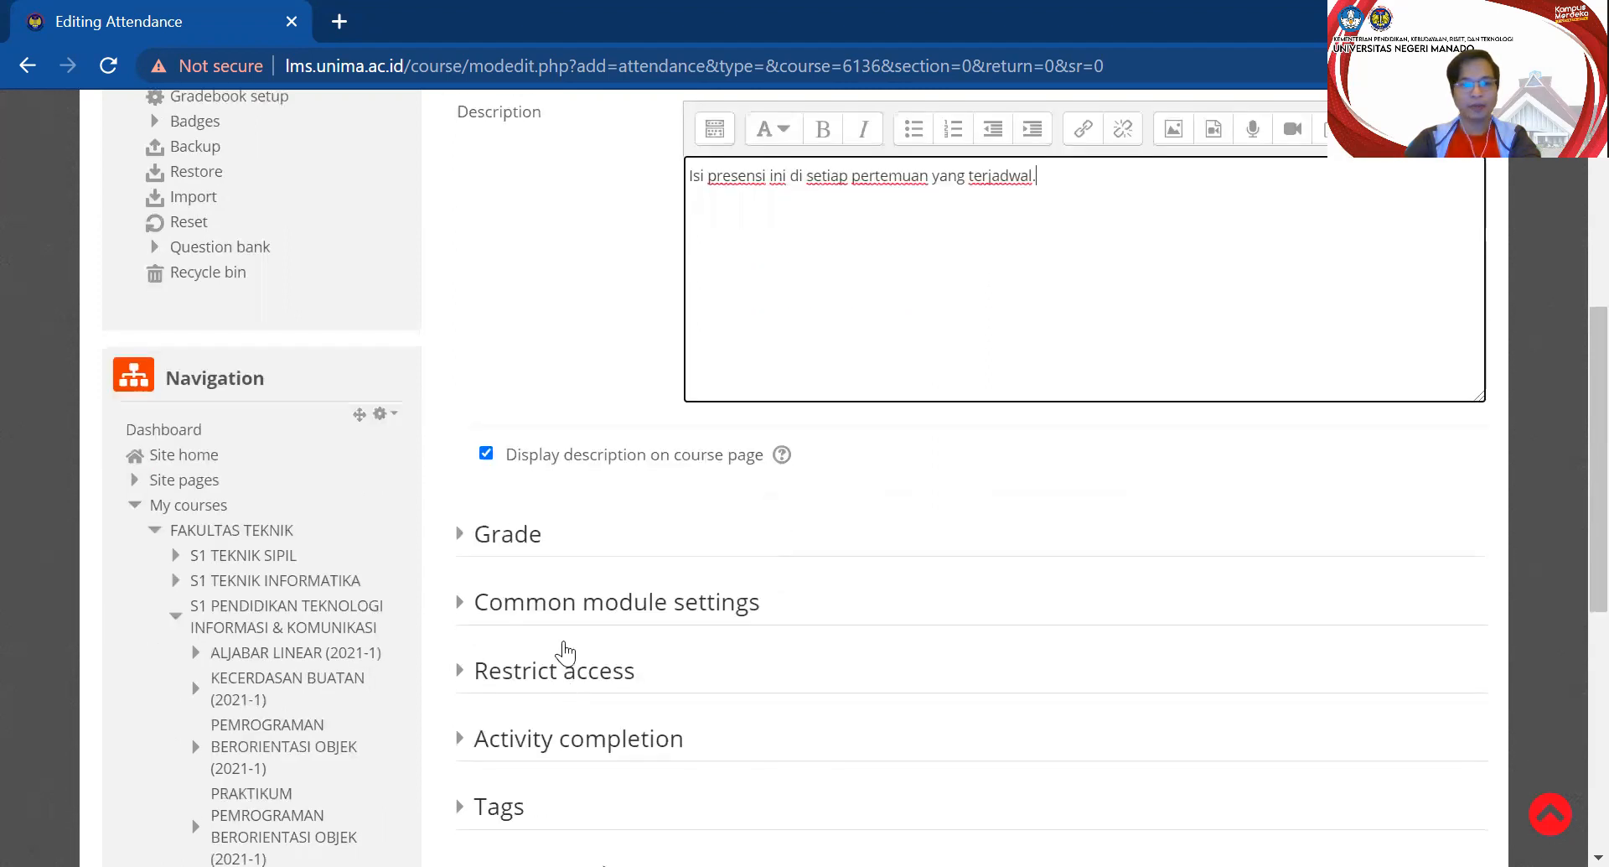
{"action": "left_click", "coordinate": [500, 545]}
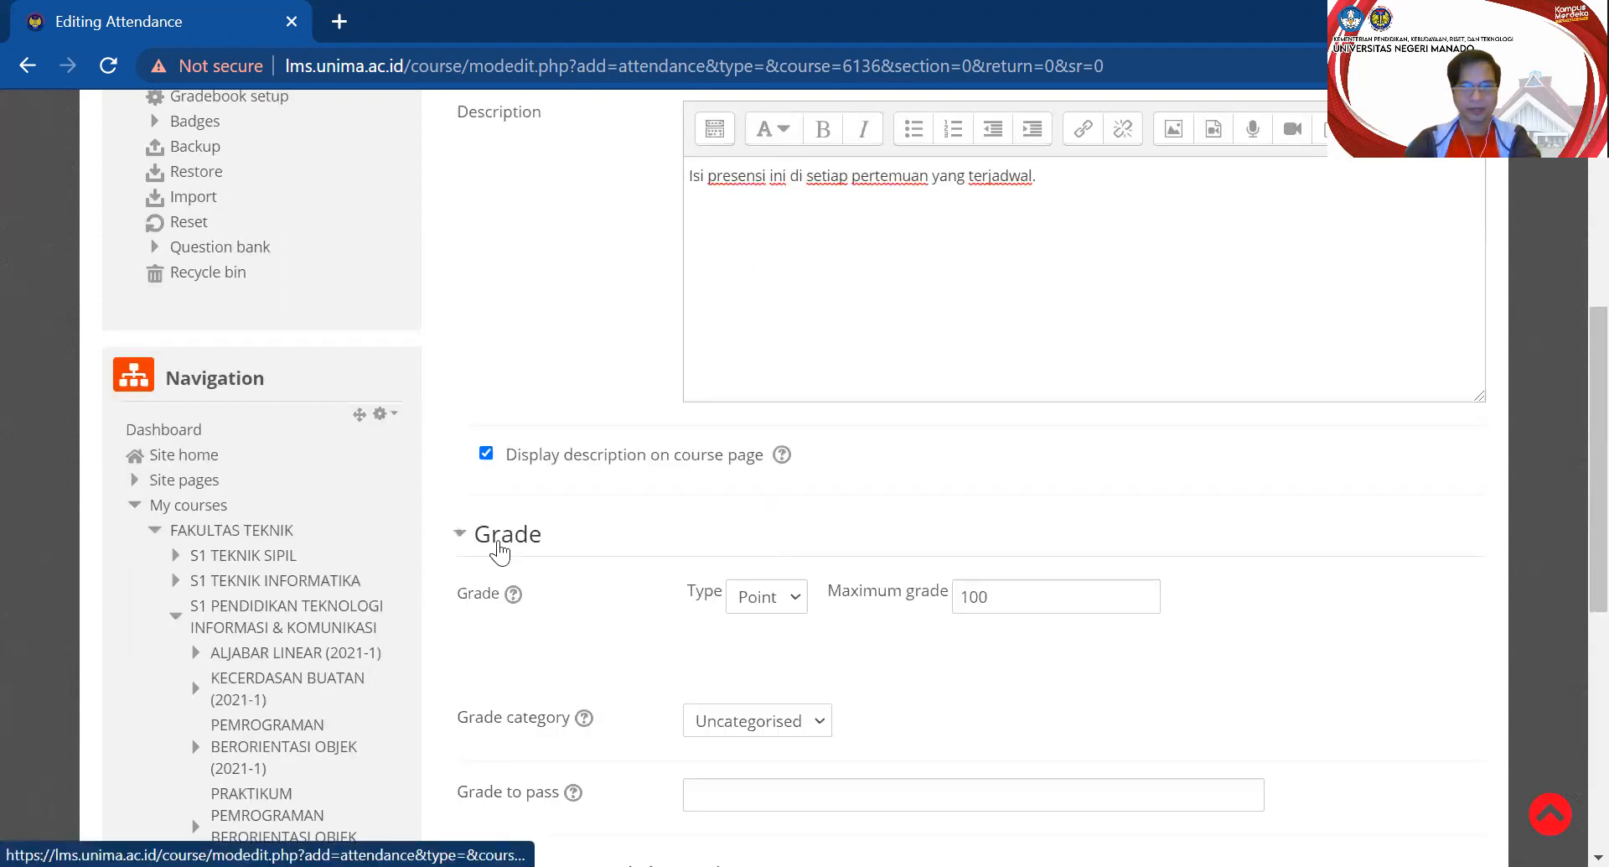
{"action": "left_click", "coordinate": [499, 546]}
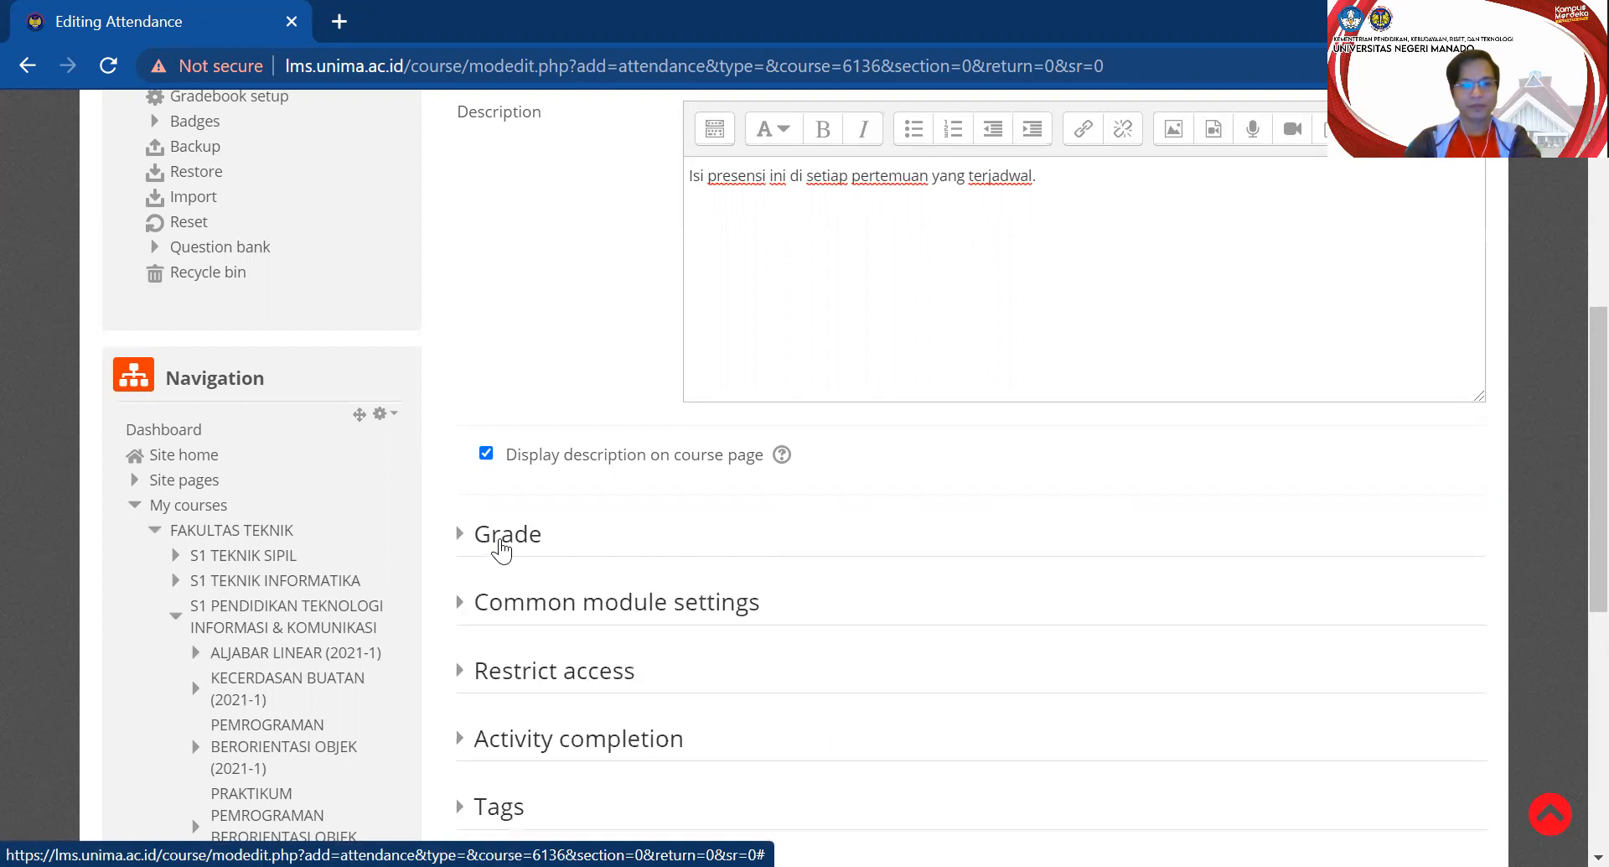
{"action": "scroll", "coordinate": [503, 549], "scroll_direction": "down", "scroll_amount": 5}
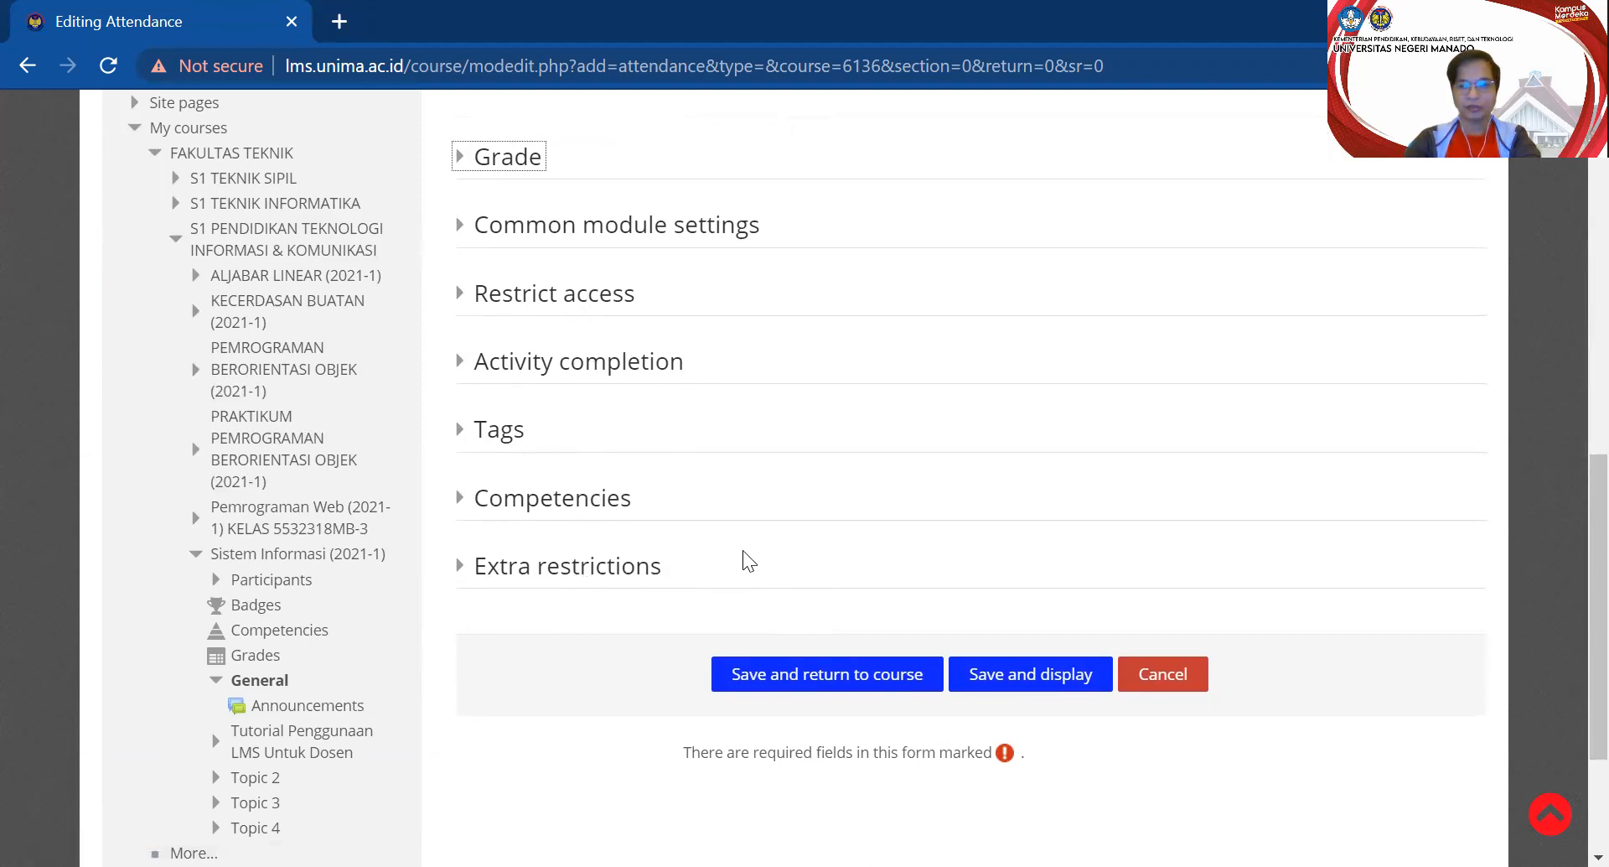
{"action": "left_click", "coordinate": [1015, 677]}
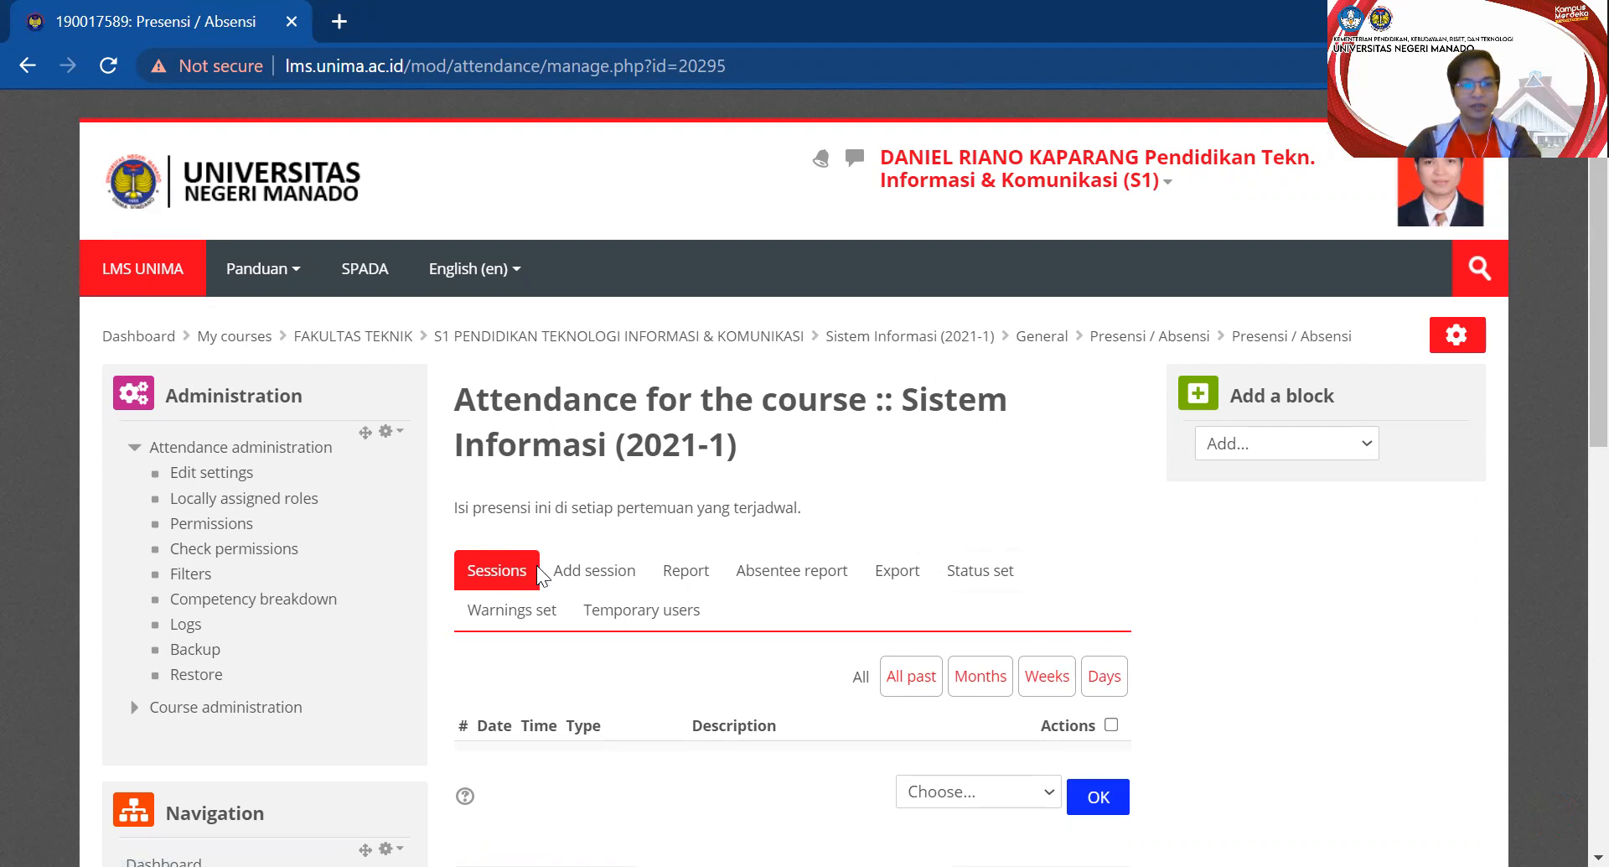
Start a new attendance session and set its time from 10:00 to 11:40
{"action": "left_click", "coordinate": [588, 582]}
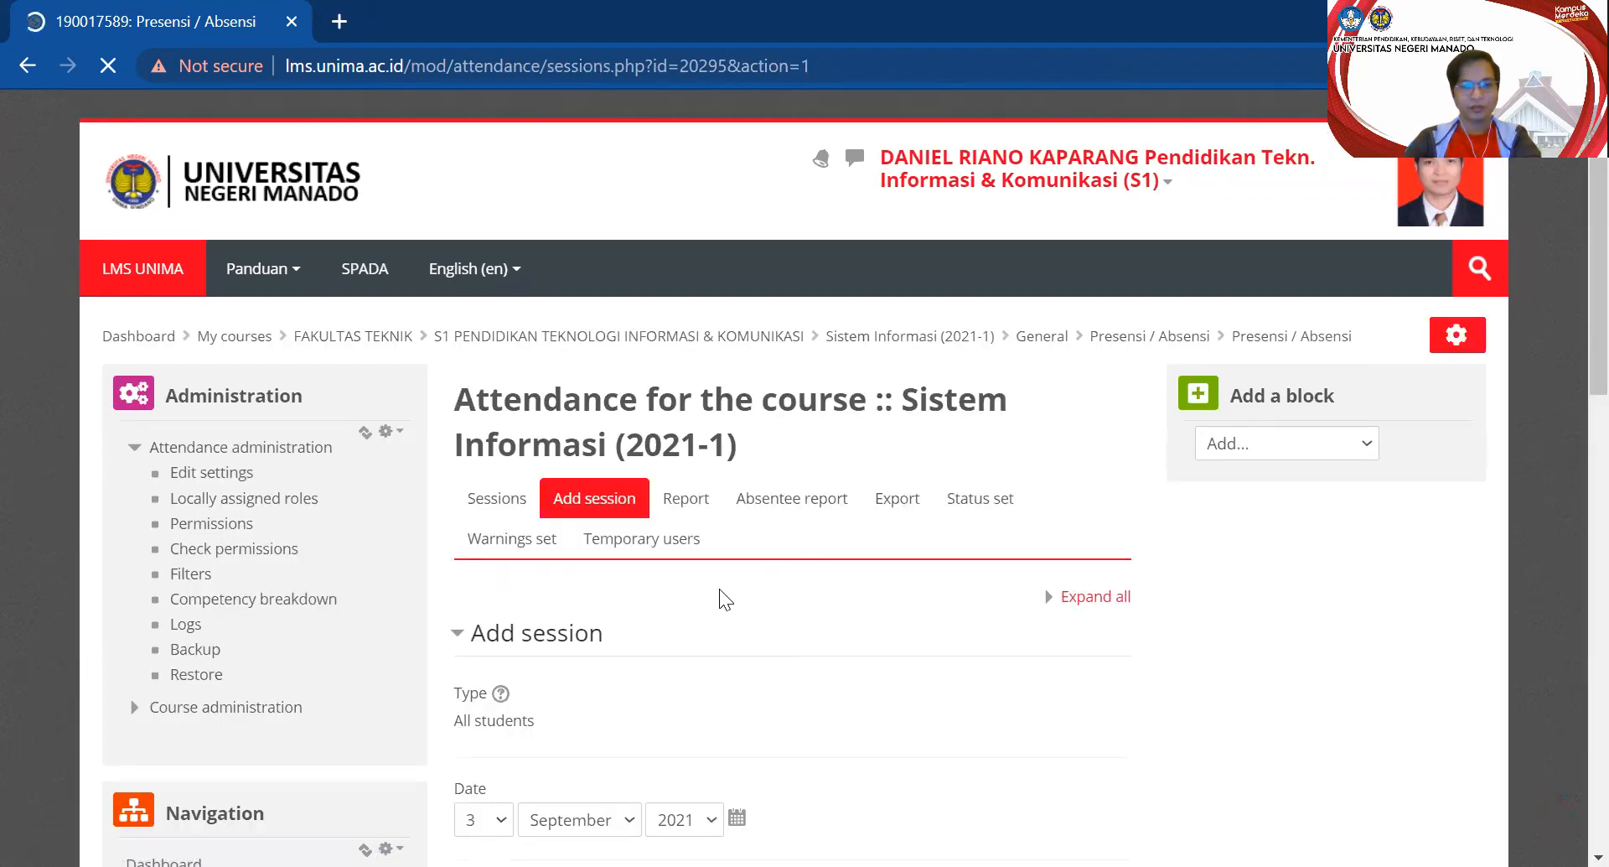
{"action": "scroll", "coordinate": [721, 596], "scroll_direction": "down", "scroll_amount": 2}
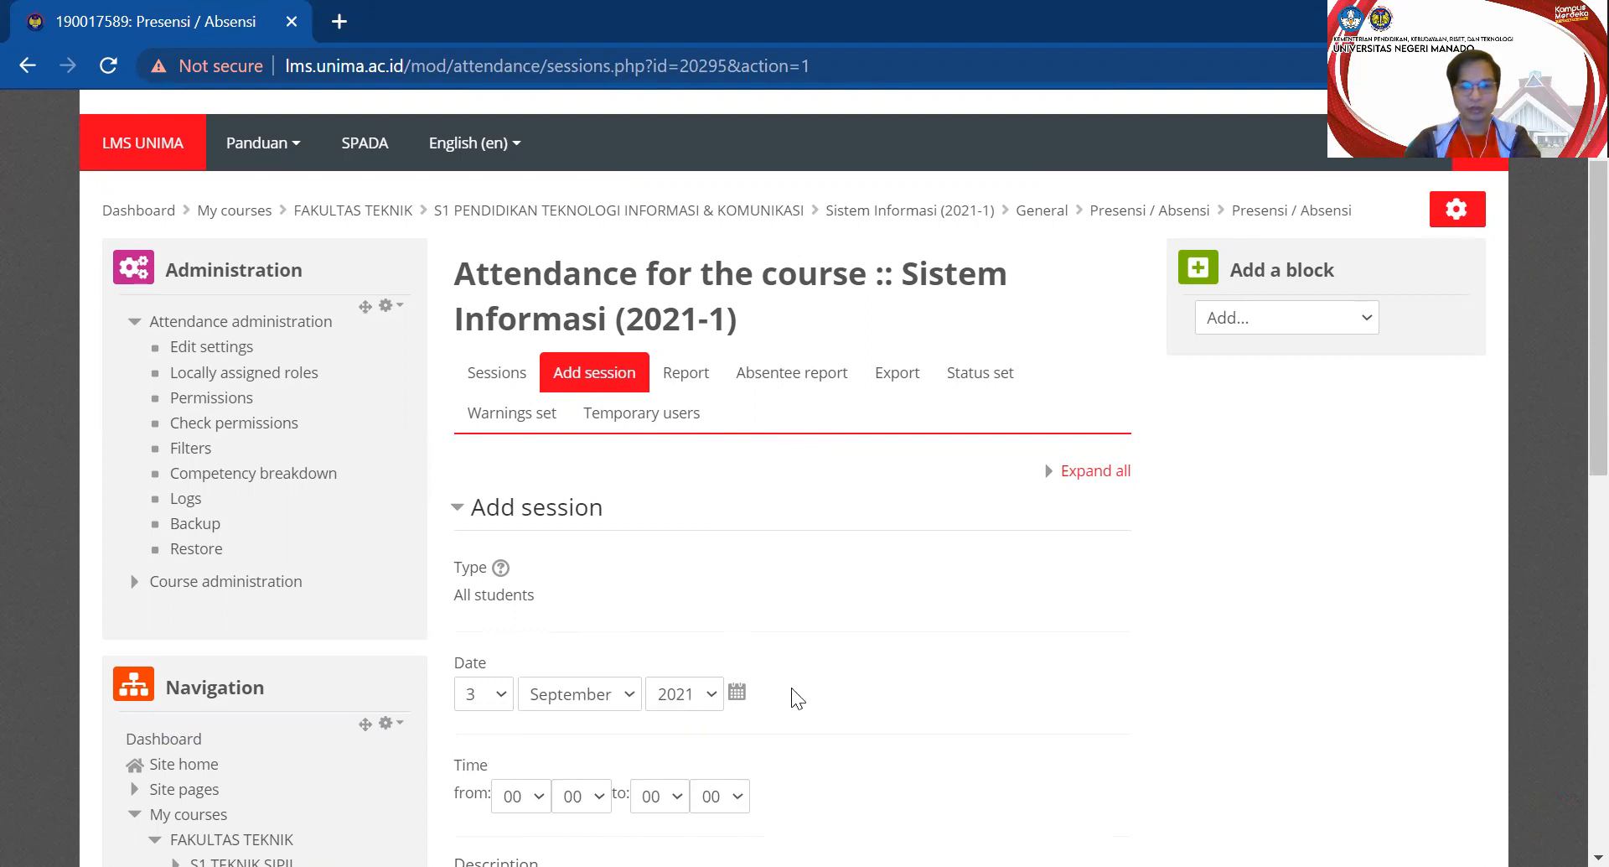
{"action": "scroll", "coordinate": [792, 687], "scroll_direction": "down", "scroll_amount": 1}
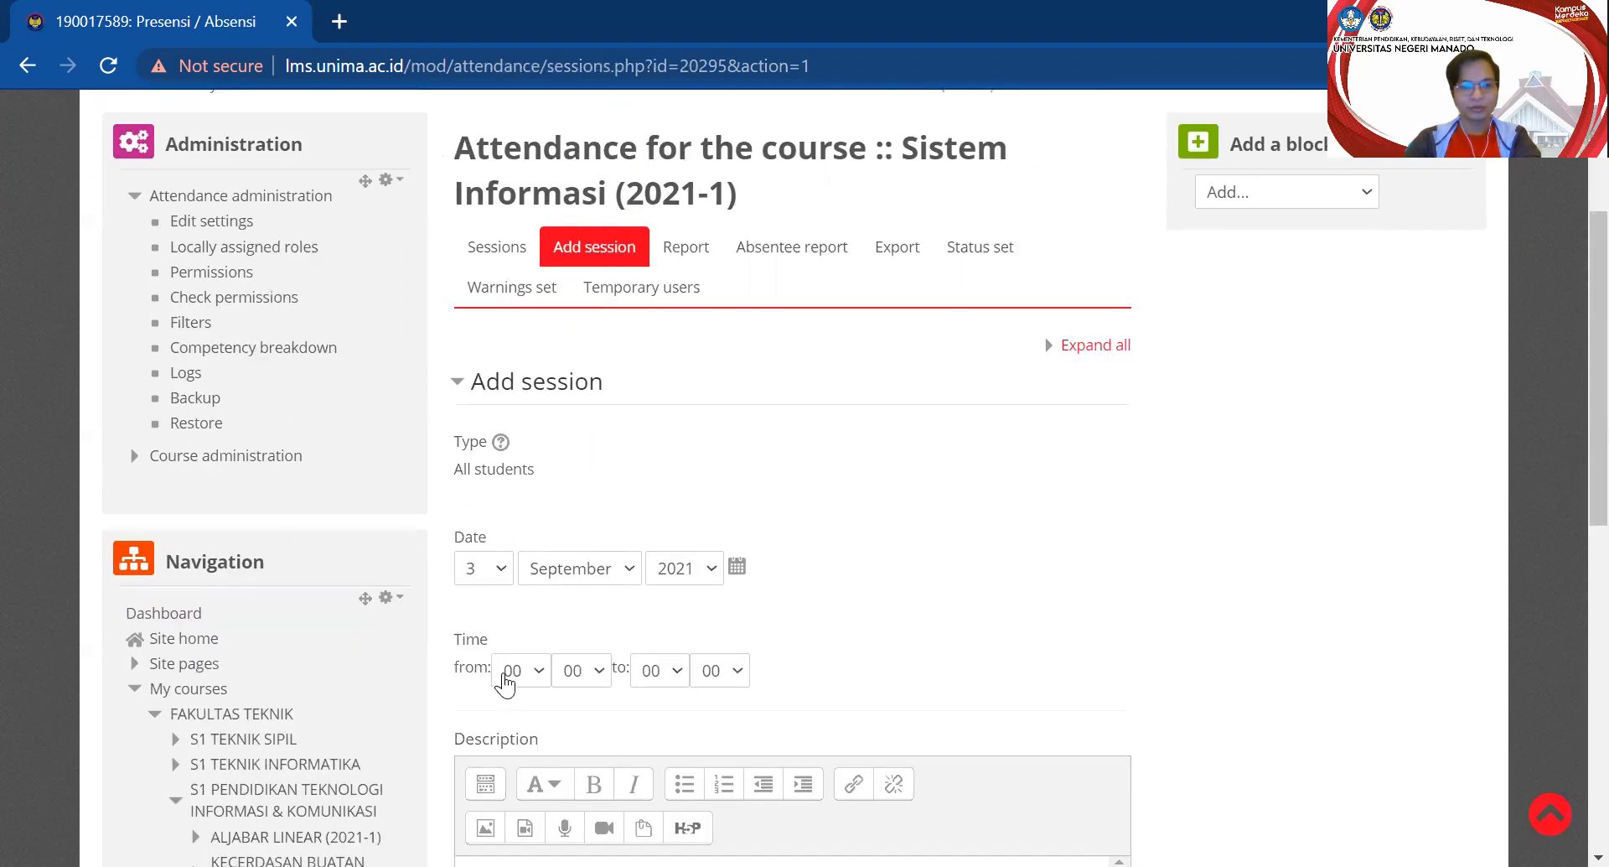
{"action": "left_click", "coordinate": [504, 675]}
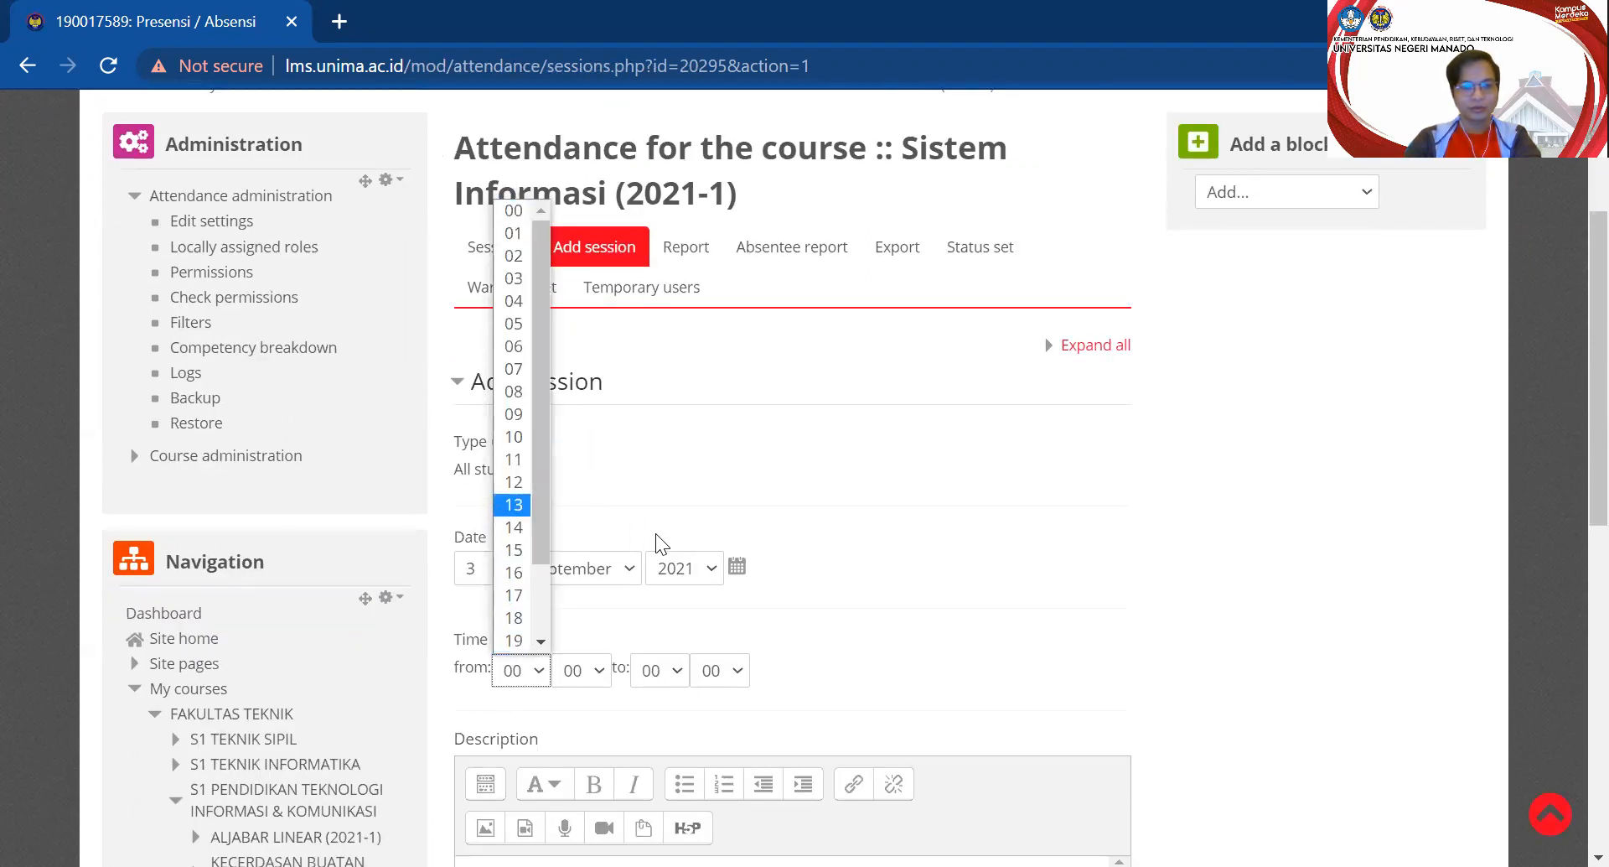
{"action": "left_click", "coordinate": [507, 439]}
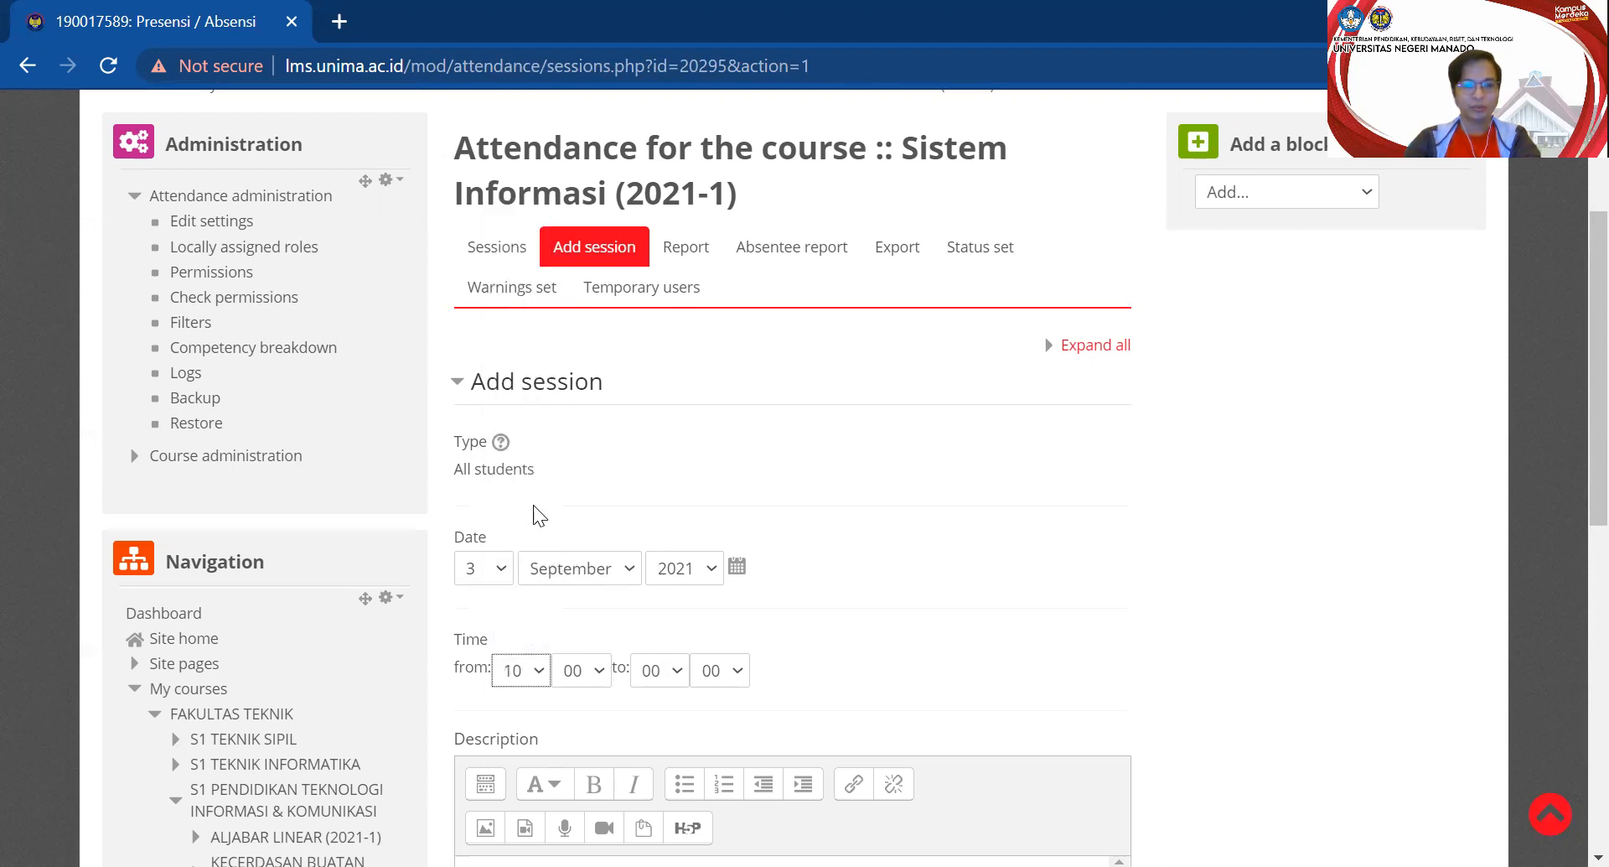
{"action": "left_click", "coordinate": [669, 674]}
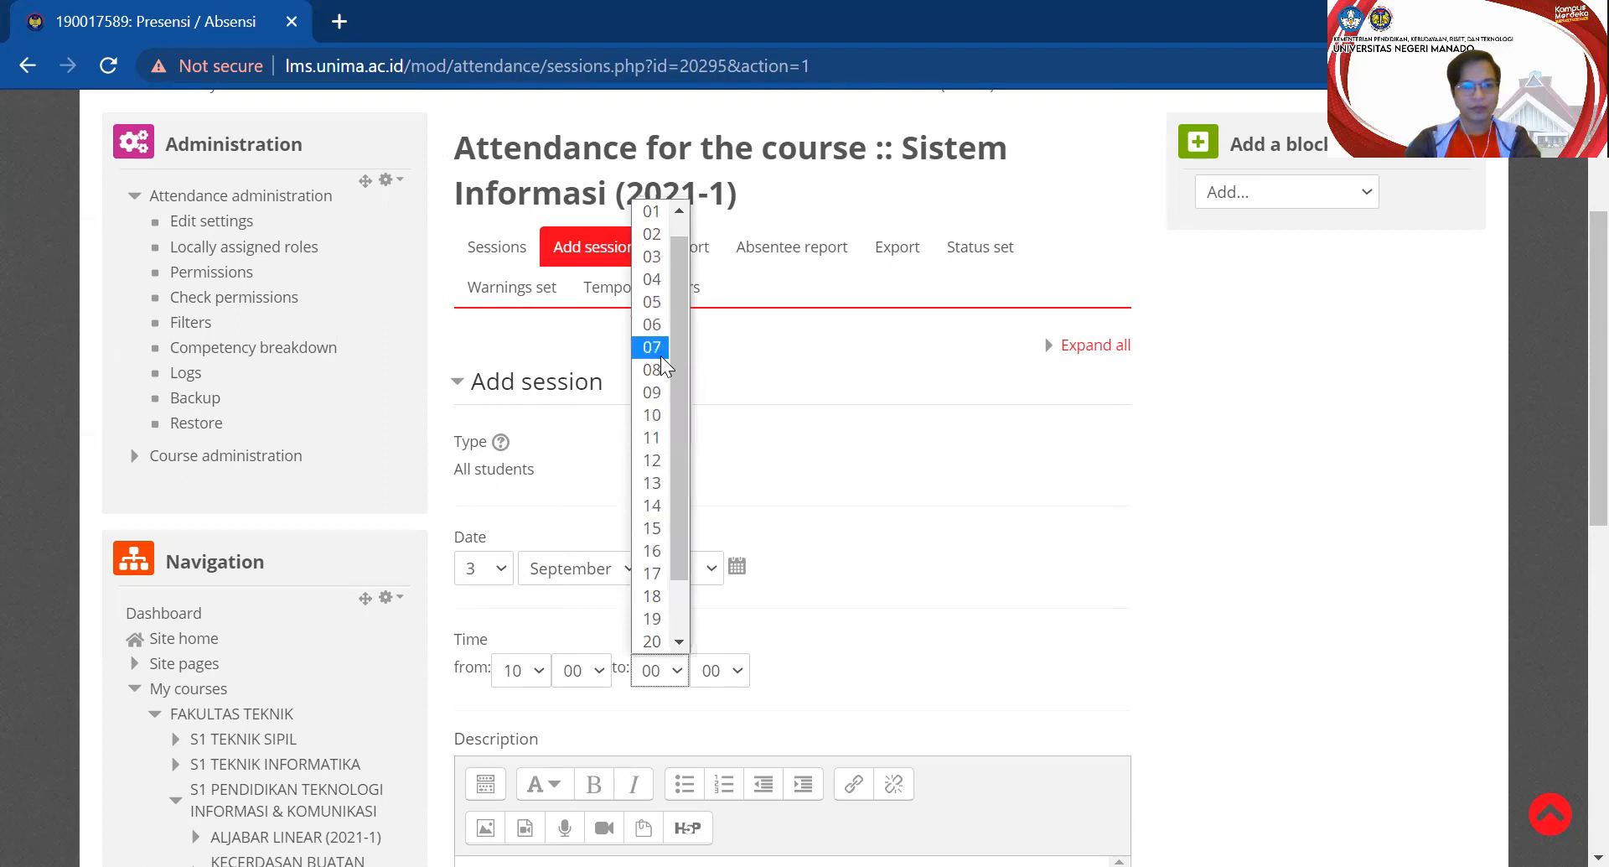
{"action": "left_click", "coordinate": [652, 438]}
{"action": "left_click", "coordinate": [713, 674]}
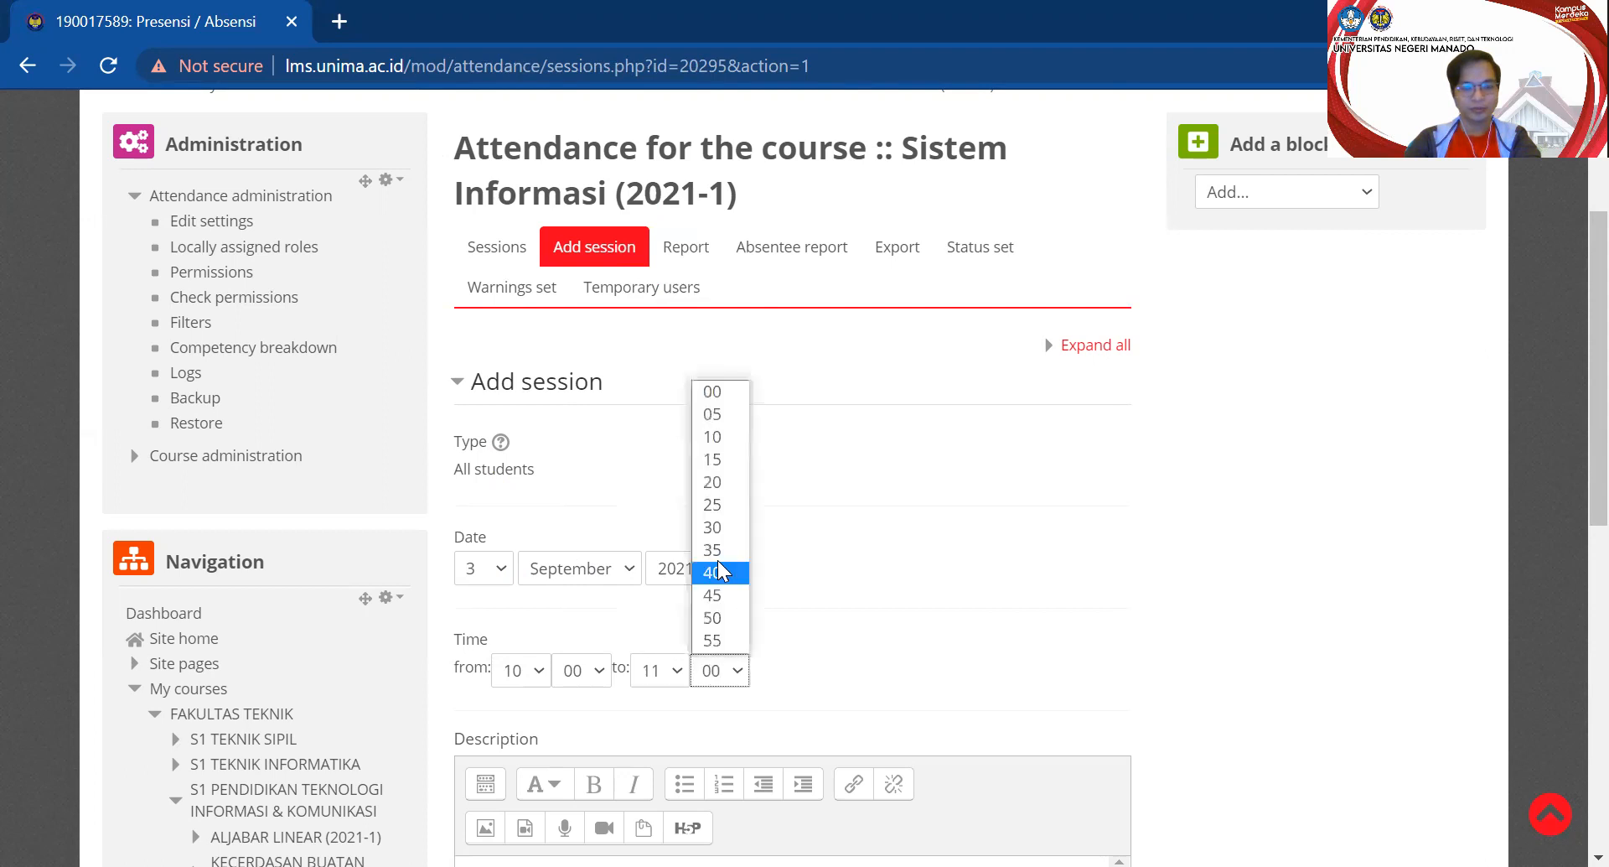
{"action": "left_click", "coordinate": [717, 571]}
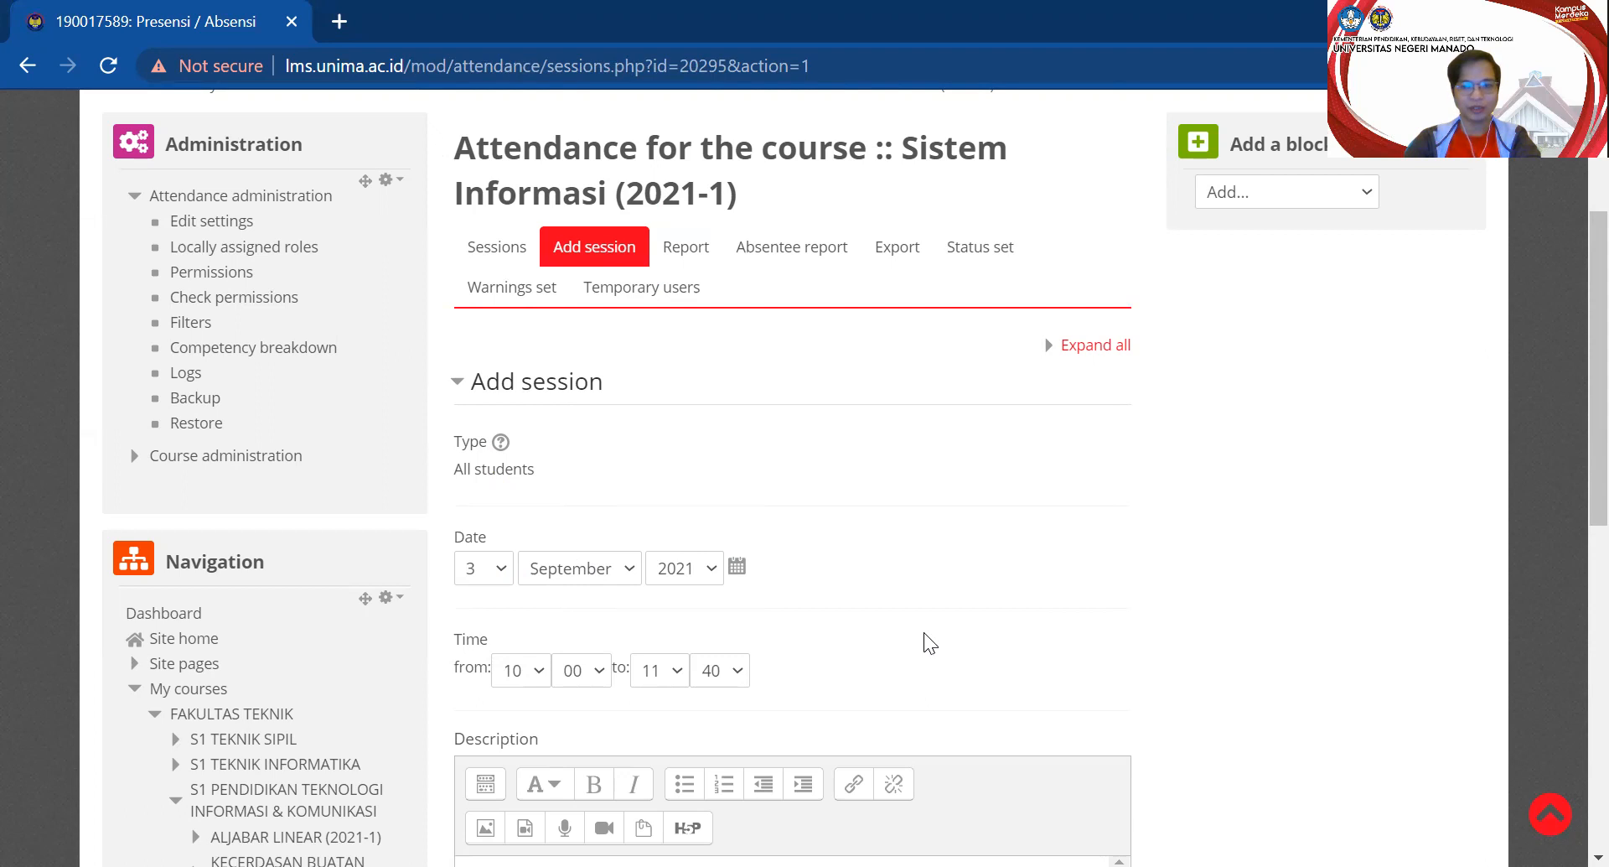
Allow students to record their own attendance for the 3 September 2021 session, then add the session
{"action": "scroll", "coordinate": [852, 568], "scroll_direction": "down", "scroll_amount": 1}
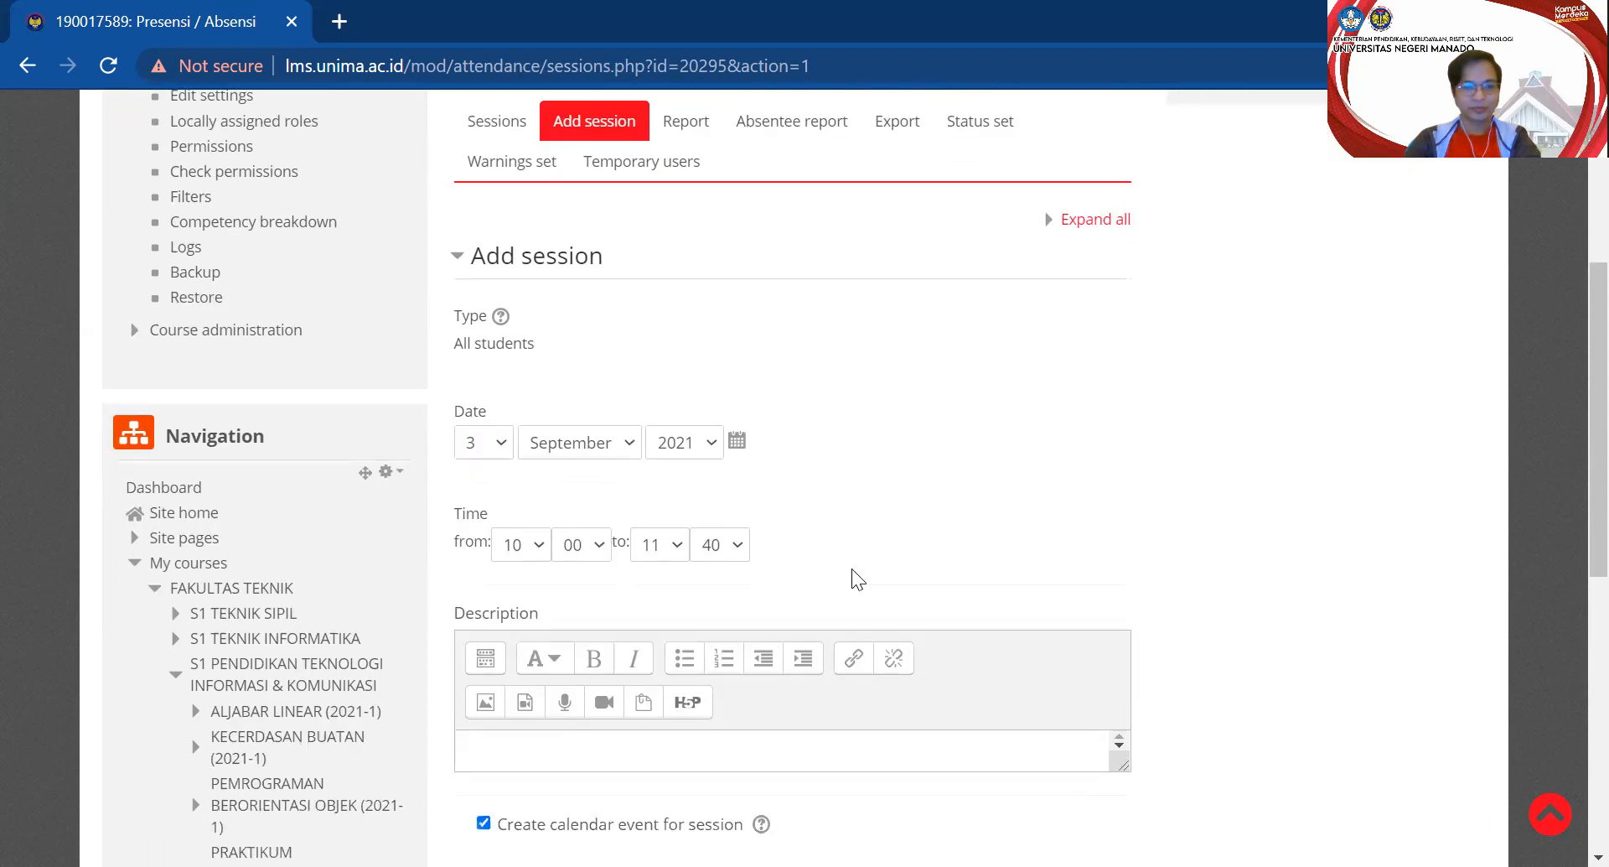
{"action": "scroll", "coordinate": [852, 579], "scroll_direction": "down", "scroll_amount": 1}
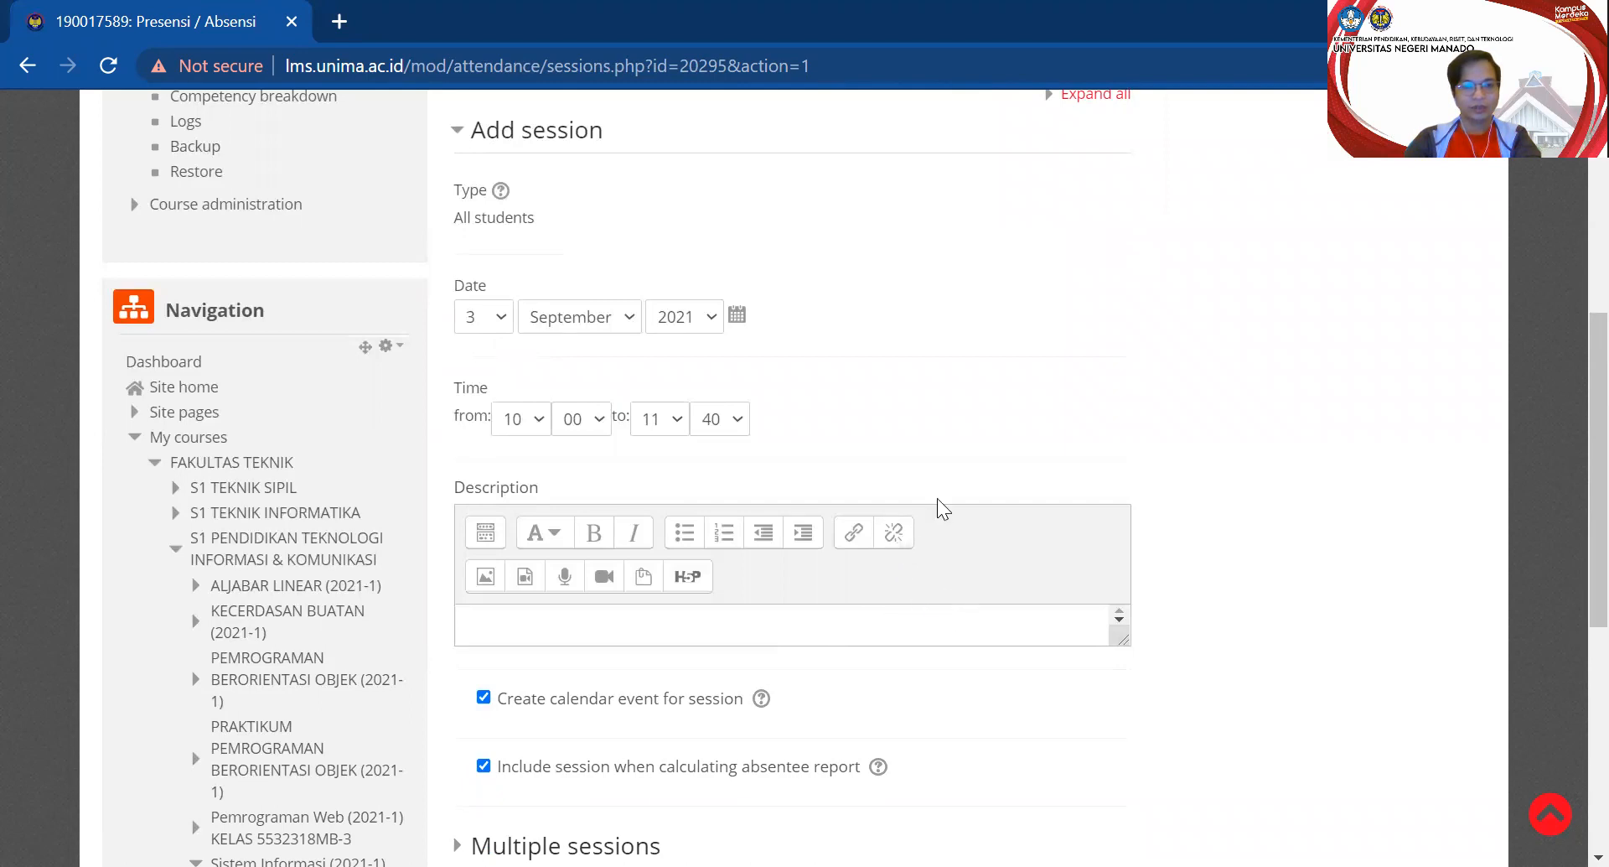
{"action": "scroll", "coordinate": [966, 490], "scroll_direction": "down", "scroll_amount": 2}
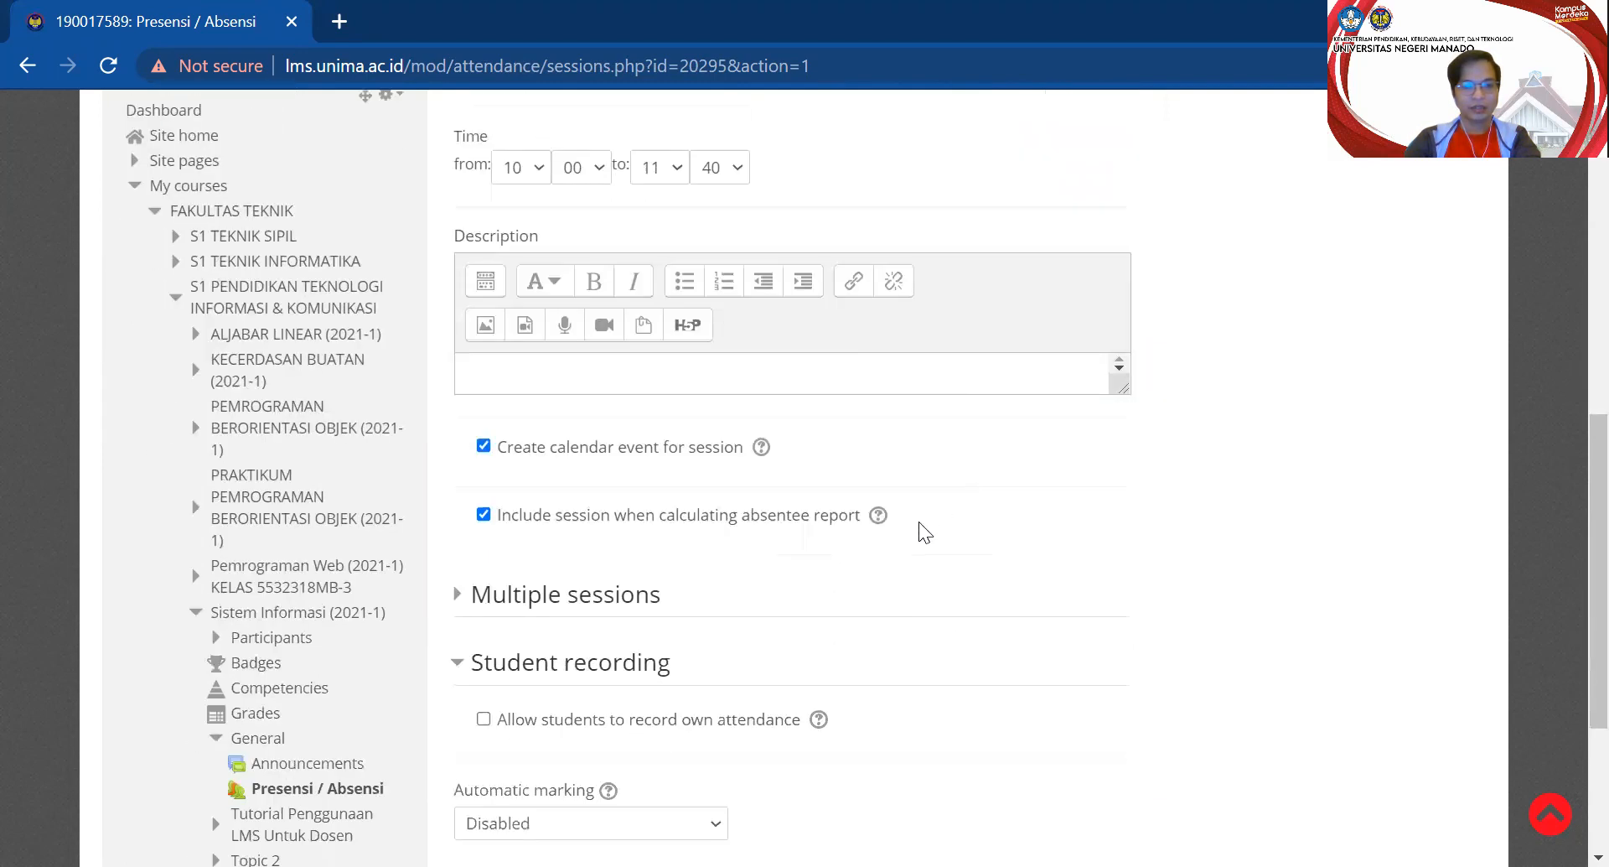
{"action": "scroll", "coordinate": [916, 568], "scroll_direction": "down", "scroll_amount": 1}
{"action": "scroll", "coordinate": [917, 566], "scroll_direction": "down", "scroll_amount": 1}
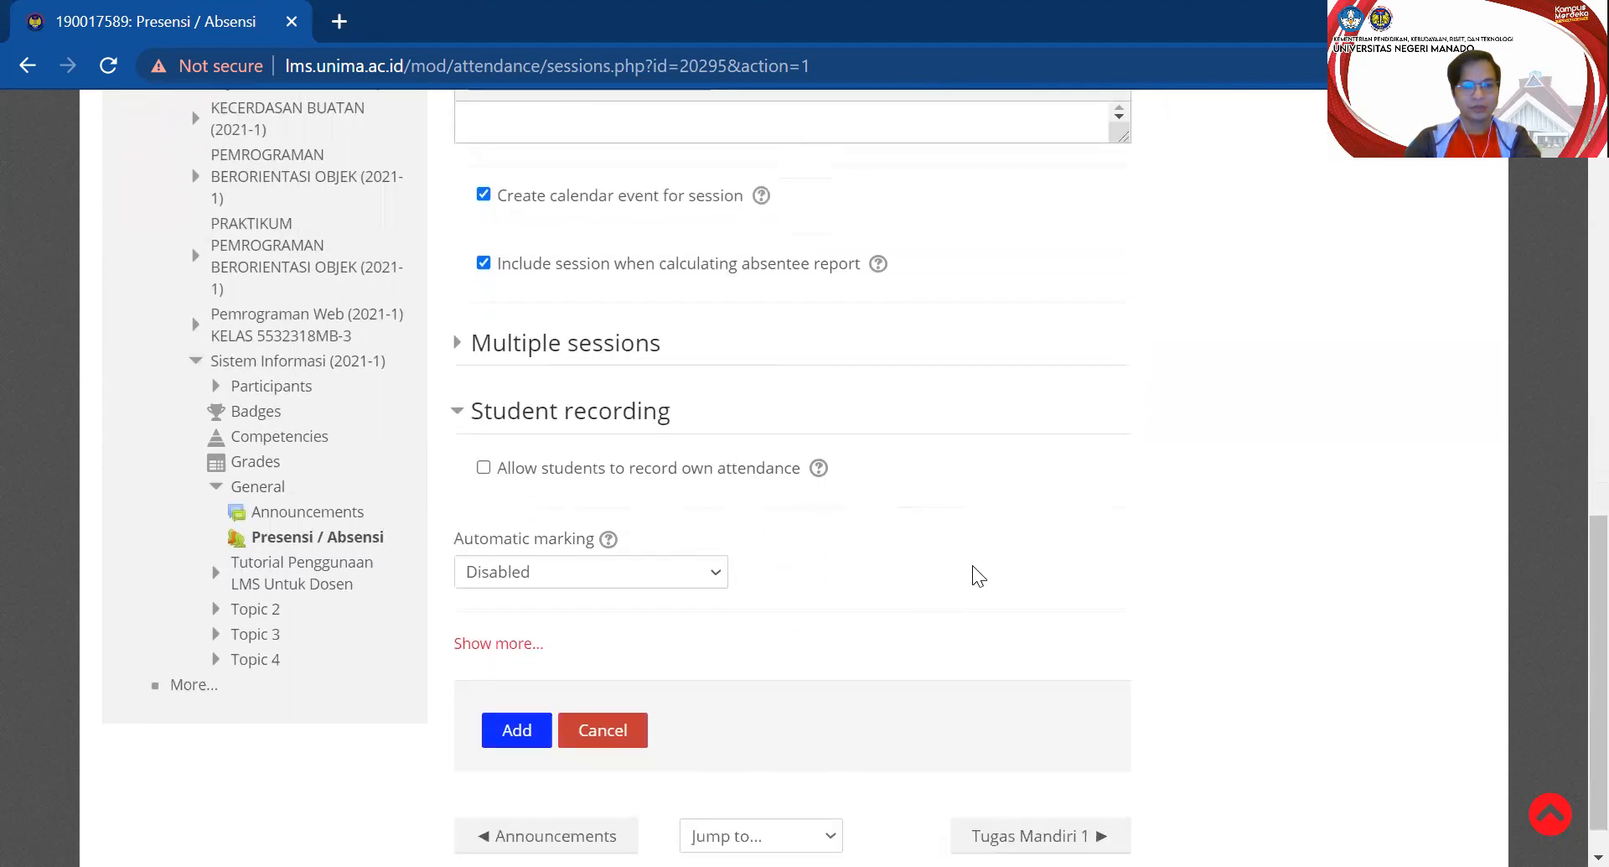
{"action": "left_click", "coordinate": [521, 474]}
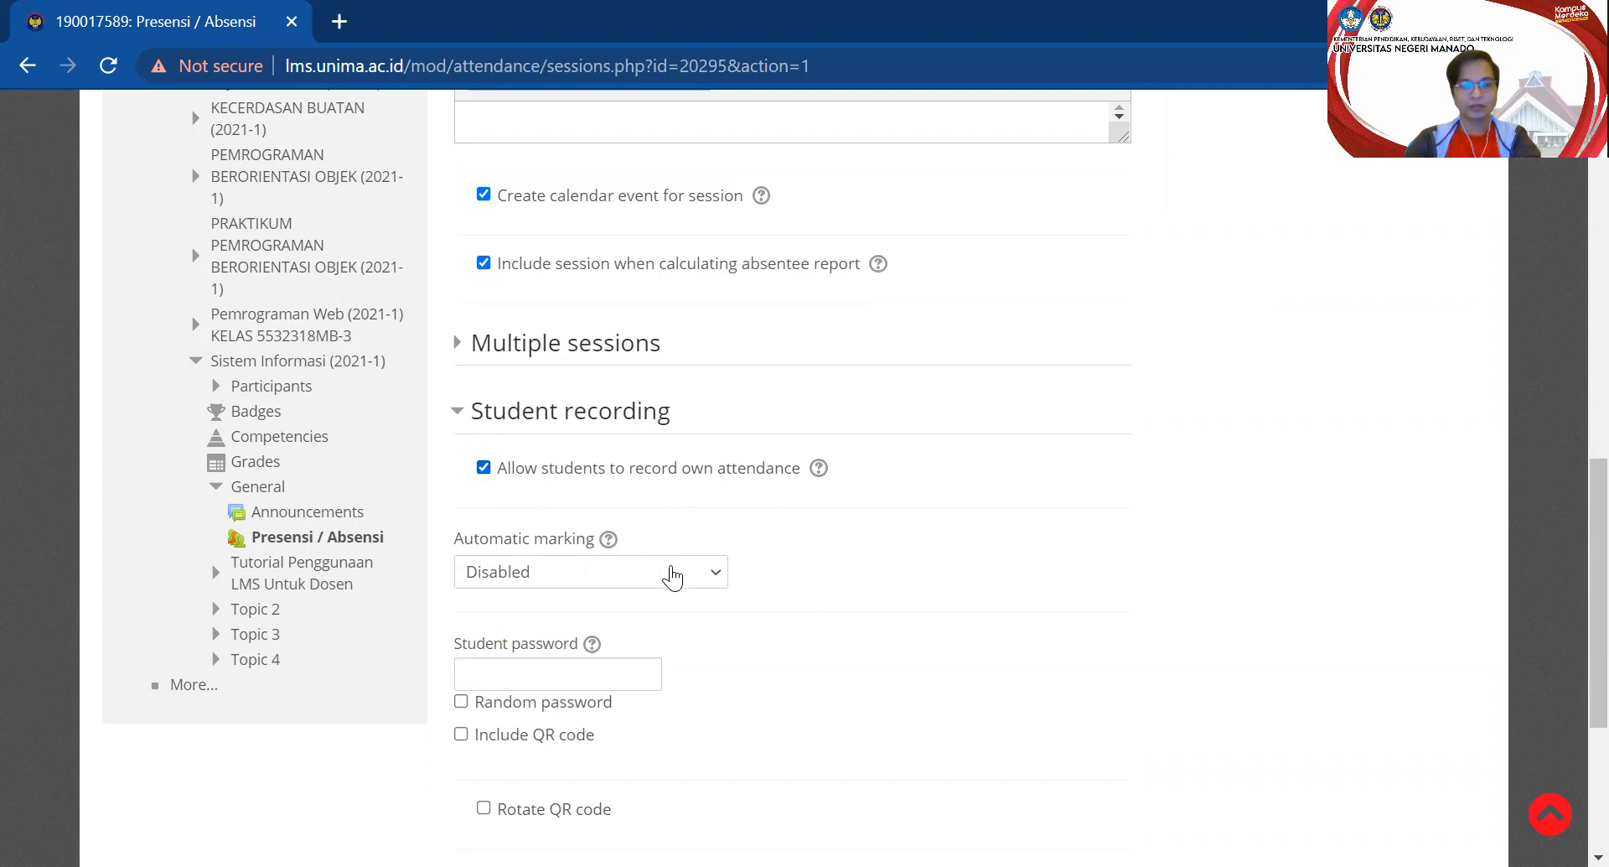
{"action": "scroll", "coordinate": [685, 541], "scroll_direction": "down", "scroll_amount": 3}
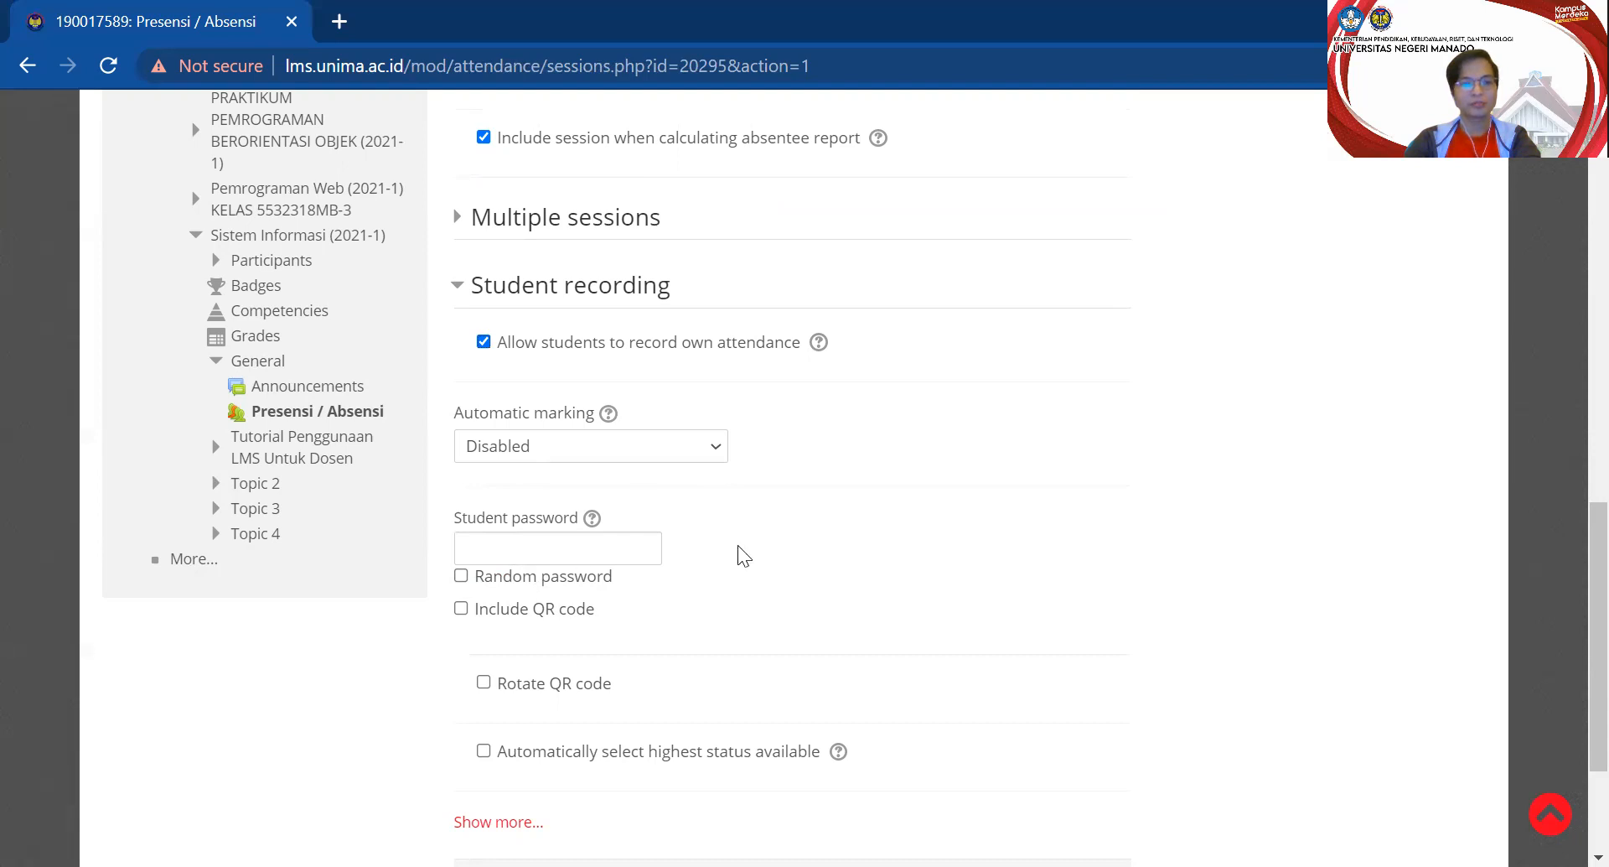
{"action": "scroll", "coordinate": [738, 554], "scroll_direction": "down", "scroll_amount": 3}
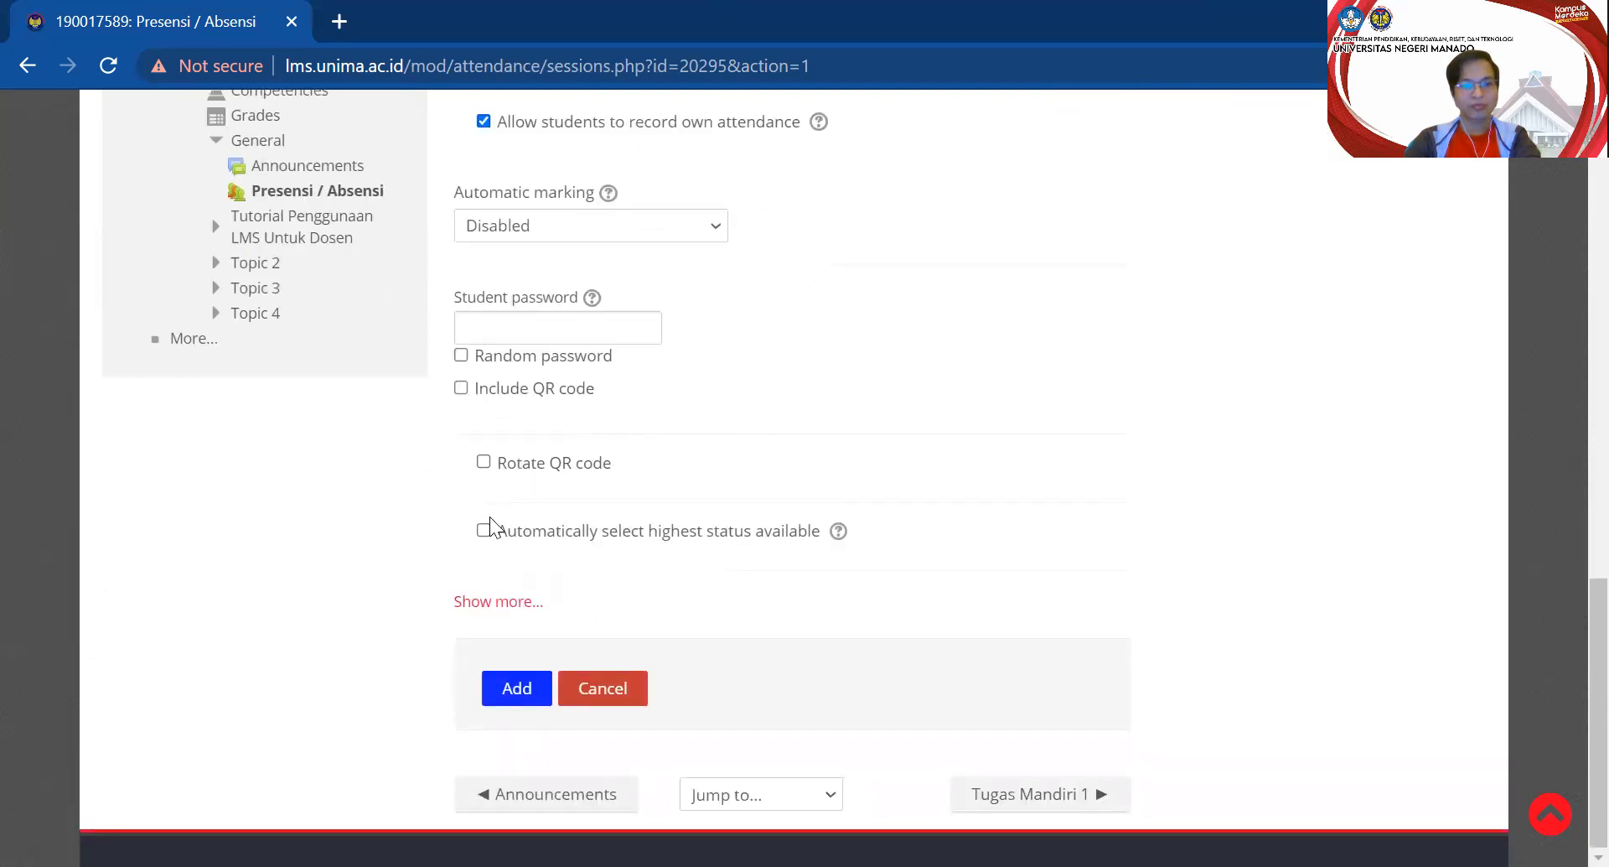
{"action": "left_click", "coordinate": [516, 691]}
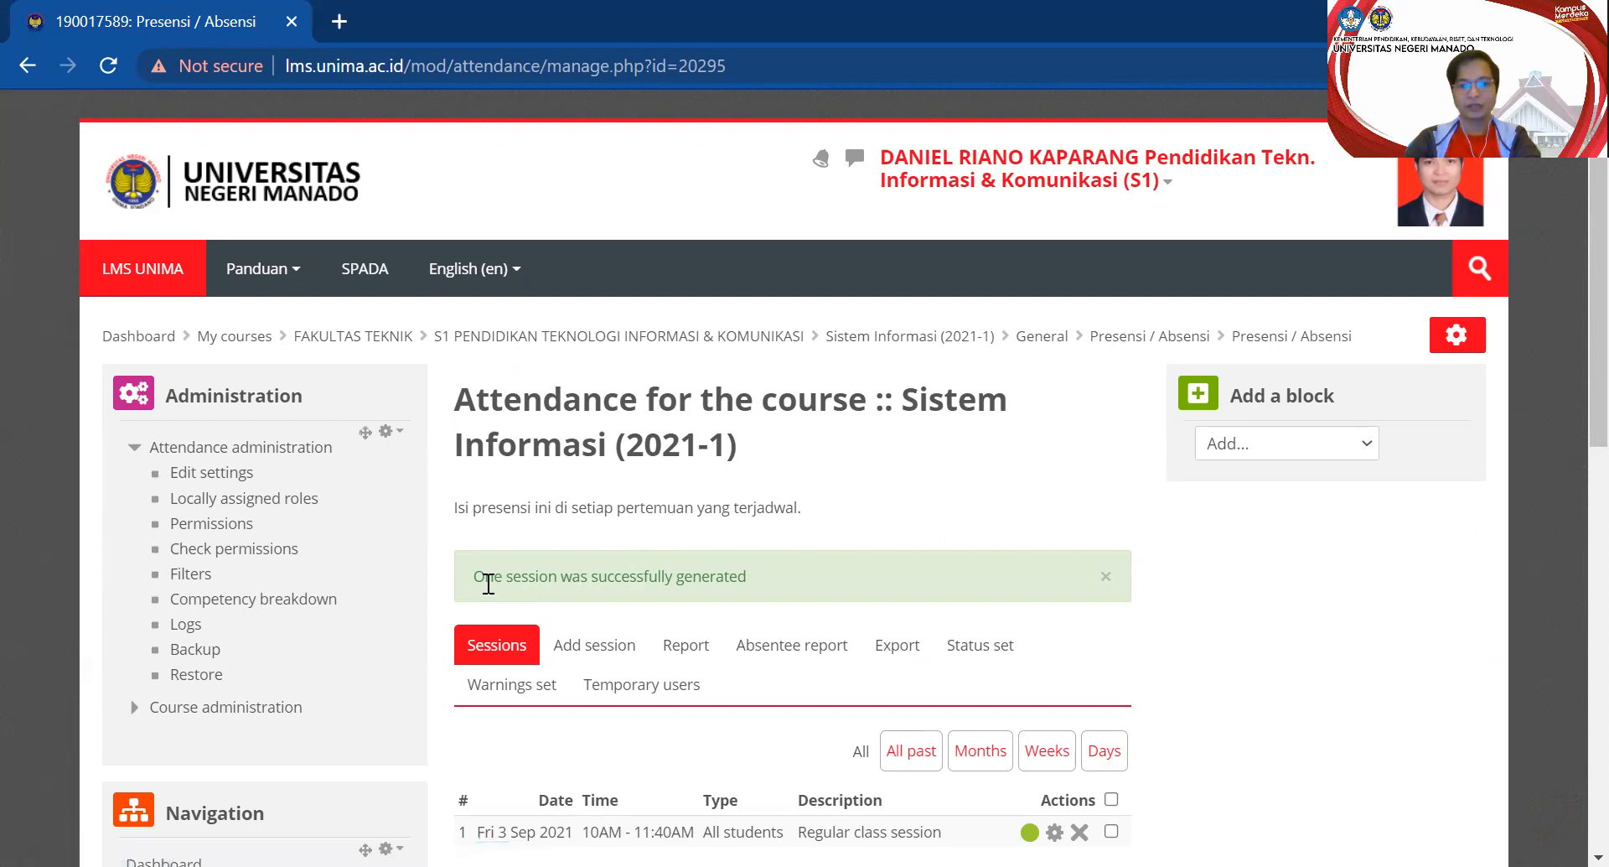
Check the date and time of the newly added session in the session list
{"action": "scroll", "coordinate": [487, 583], "scroll_direction": "down", "scroll_amount": 1}
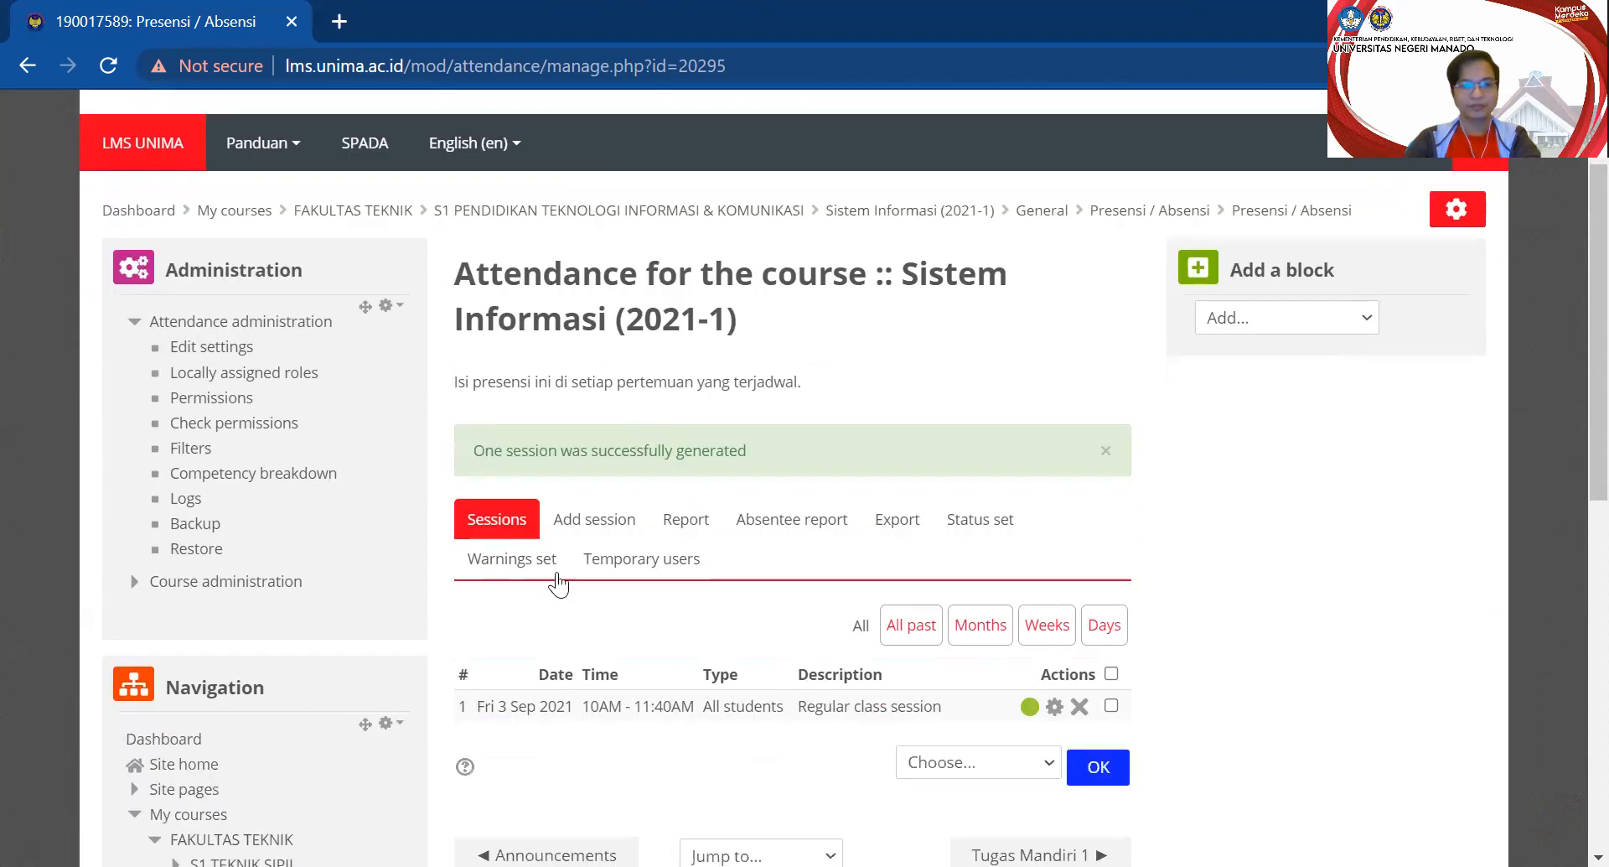
{"action": "scroll", "coordinate": [558, 721], "scroll_direction": "down", "scroll_amount": 1}
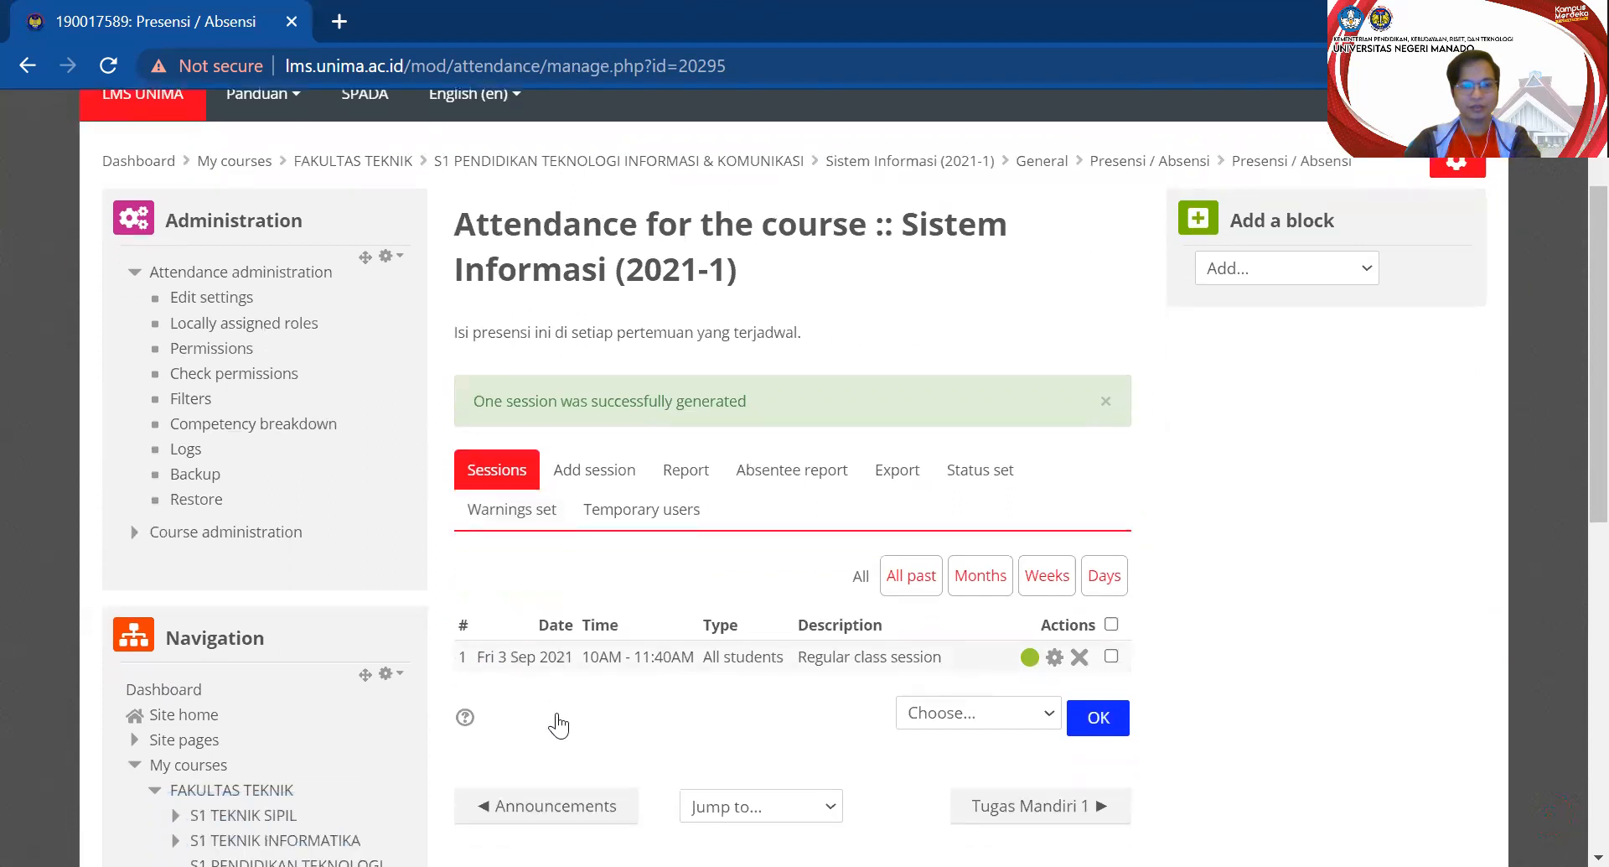
{"action": "scroll", "coordinate": [558, 726], "scroll_direction": "down", "scroll_amount": 1}
{"action": "left_click_drag", "start_coordinate": [484, 580], "coordinate": [682, 580]}
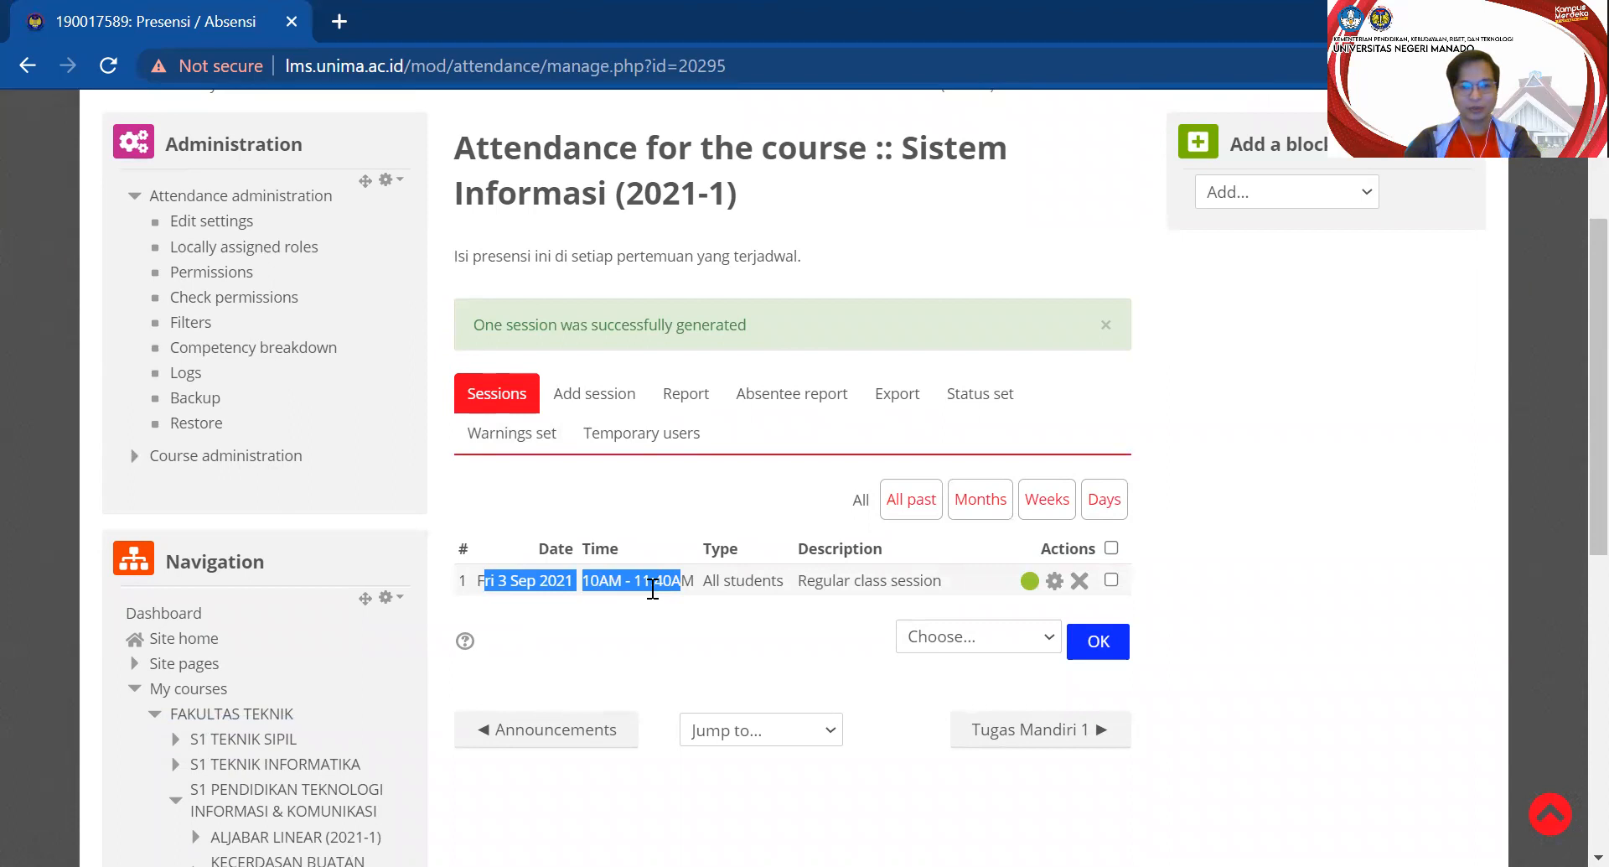
{"action": "left_click", "coordinate": [662, 605]}
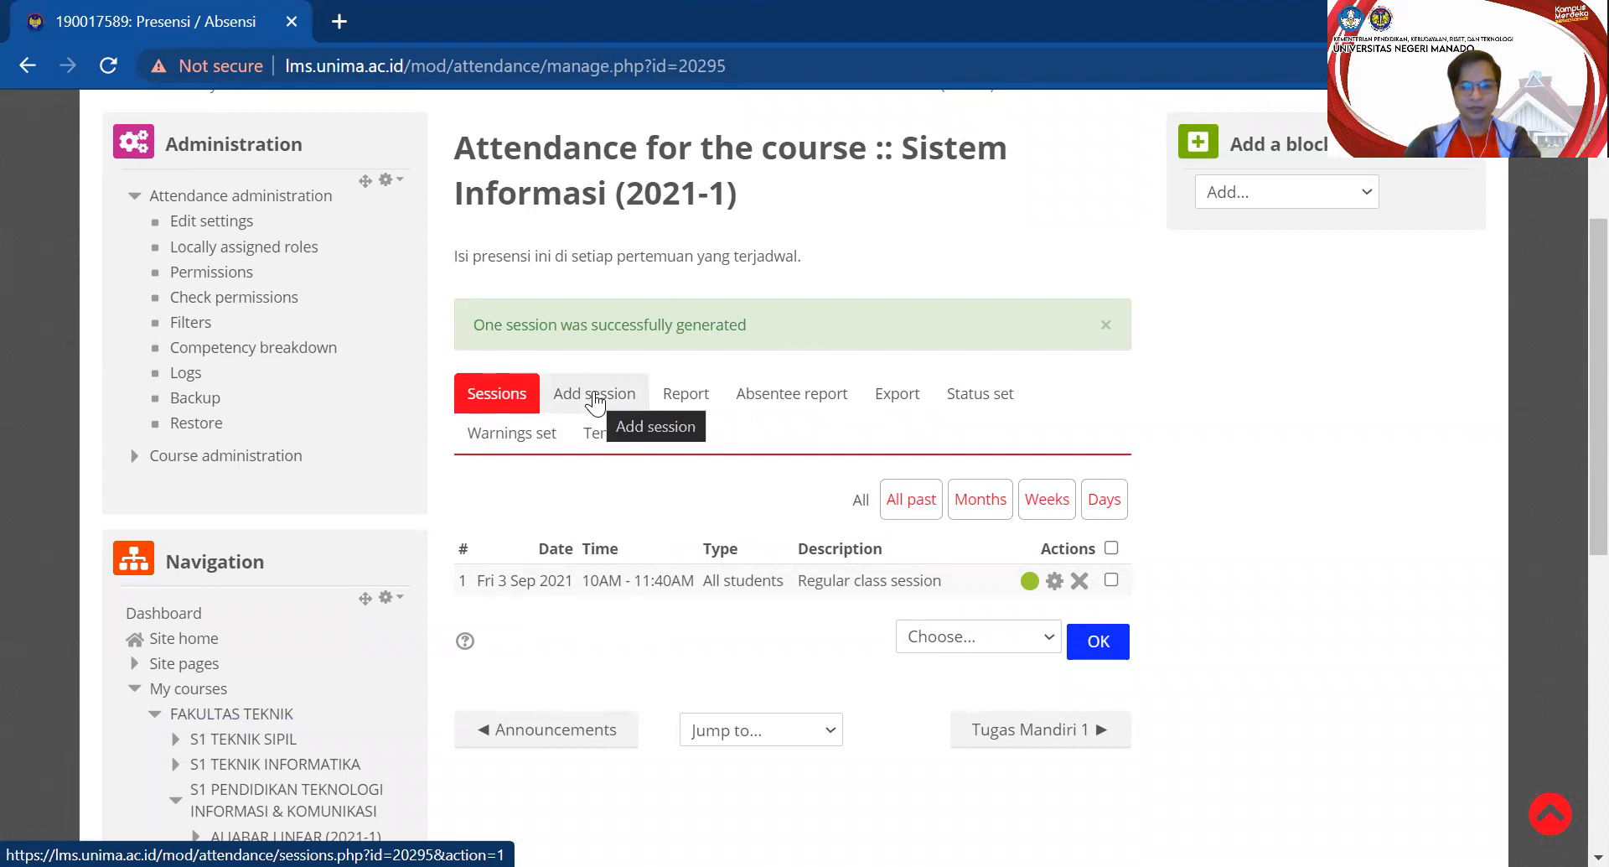
Start another attendance session dated 10 September 2021 and set its time from 10:00 to 11:40
{"action": "left_click", "coordinate": [595, 402]}
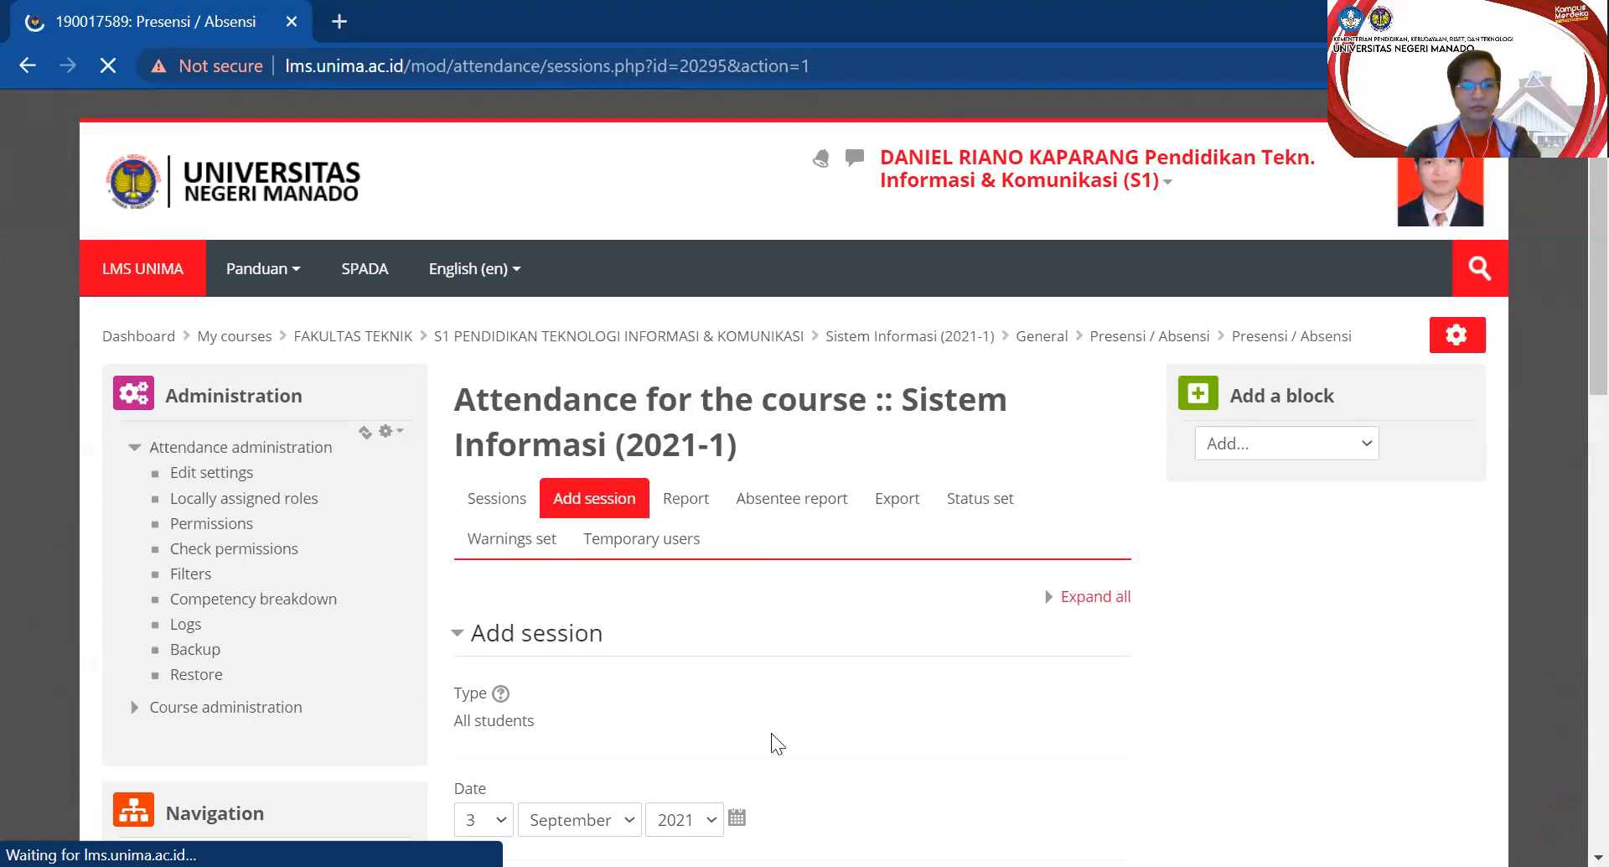
{"action": "scroll", "coordinate": [772, 743], "scroll_direction": "down", "scroll_amount": 3}
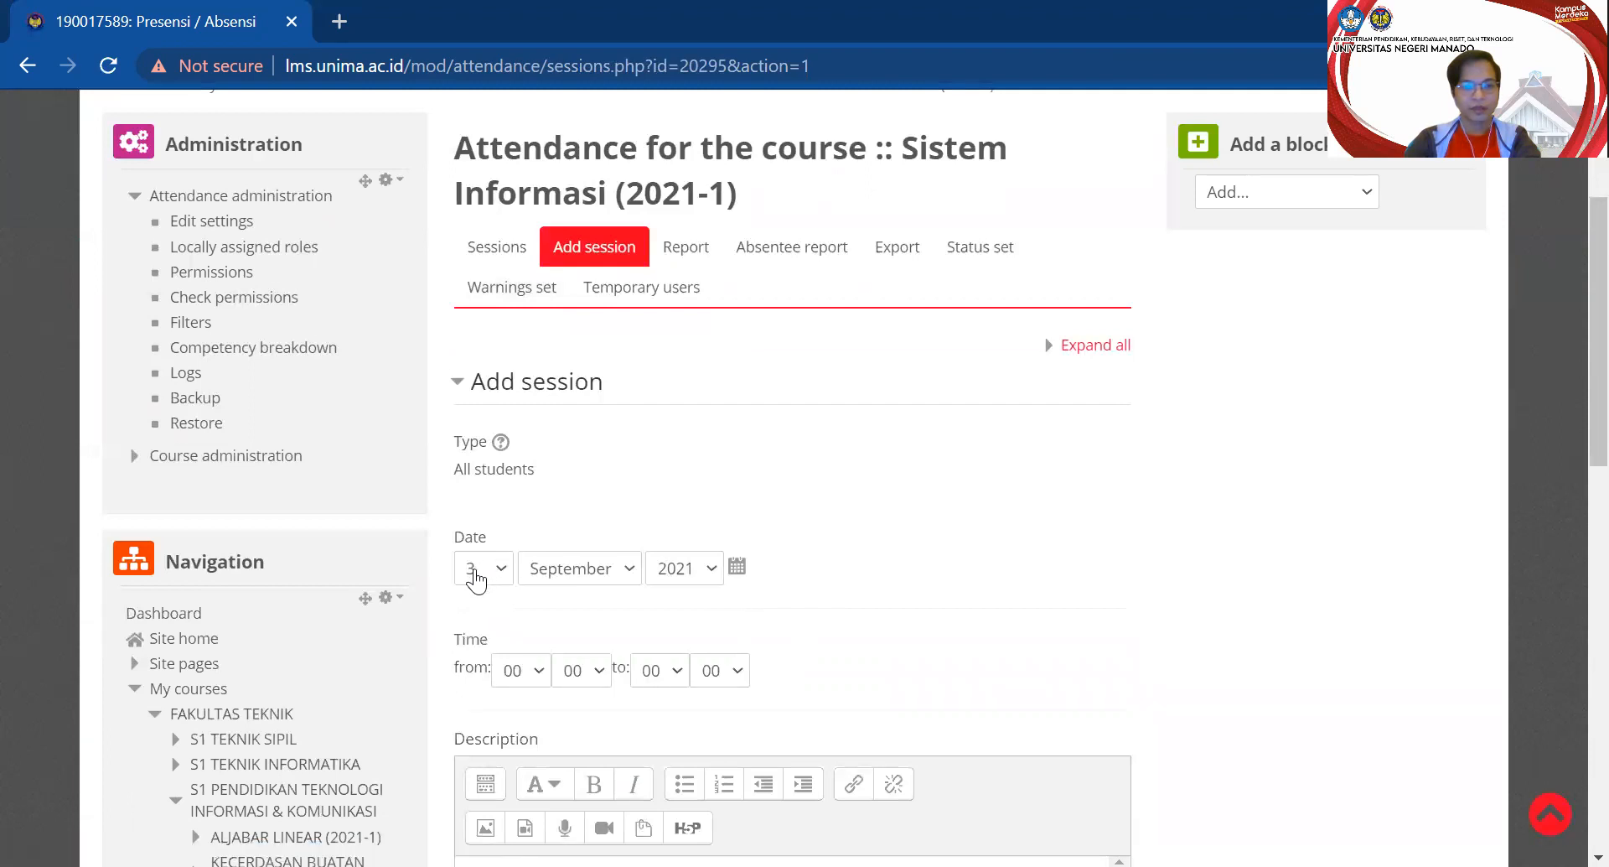
{"action": "left_click", "coordinate": [476, 579]}
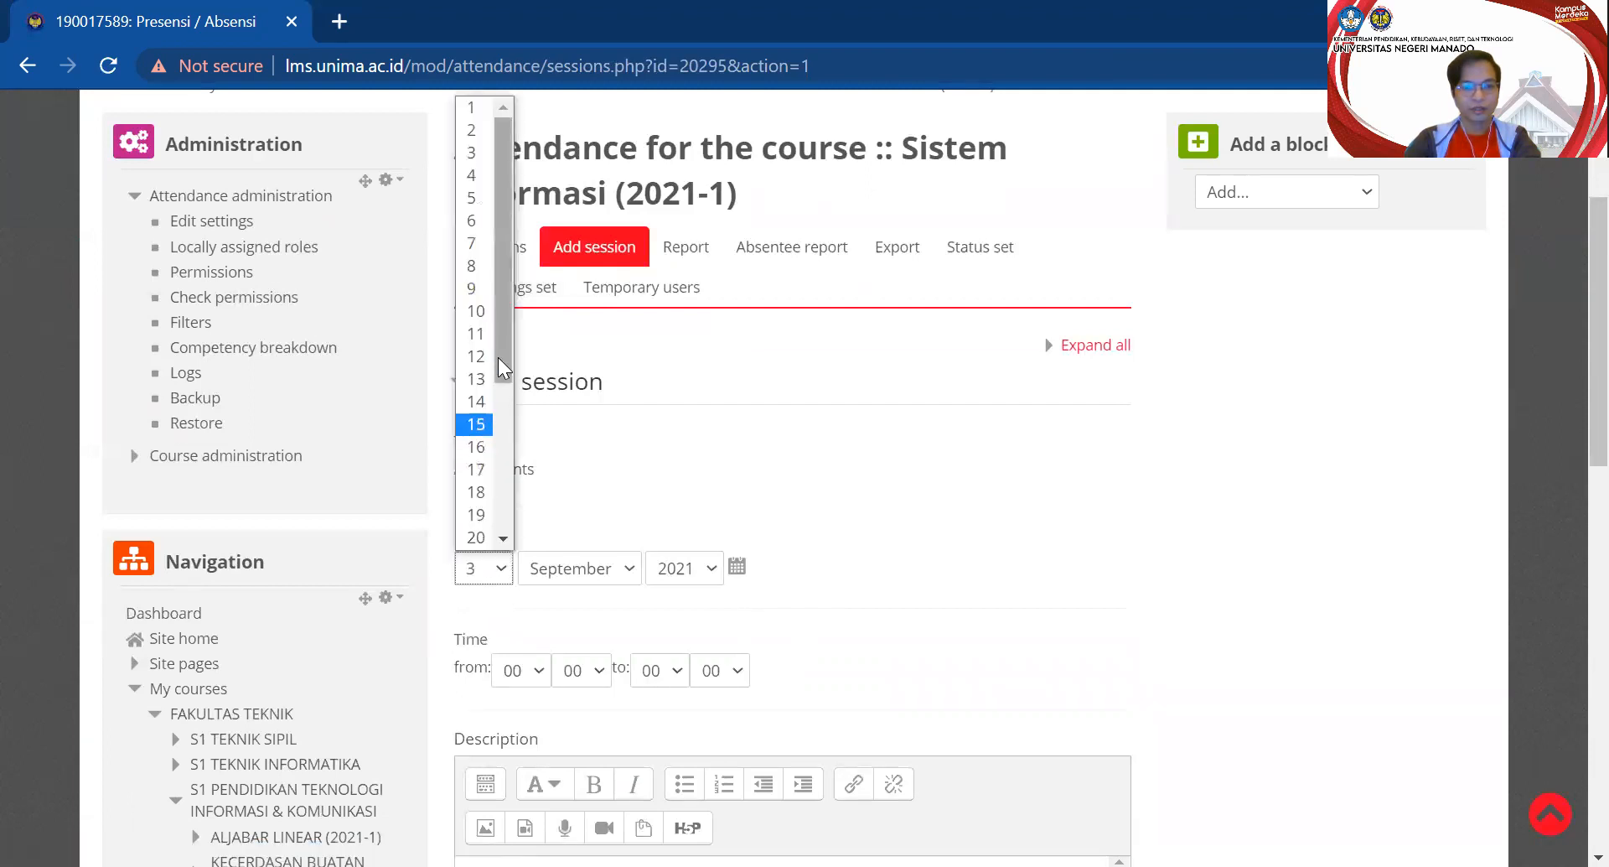
{"action": "left_click", "coordinate": [475, 314]}
{"action": "left_click", "coordinate": [528, 676]}
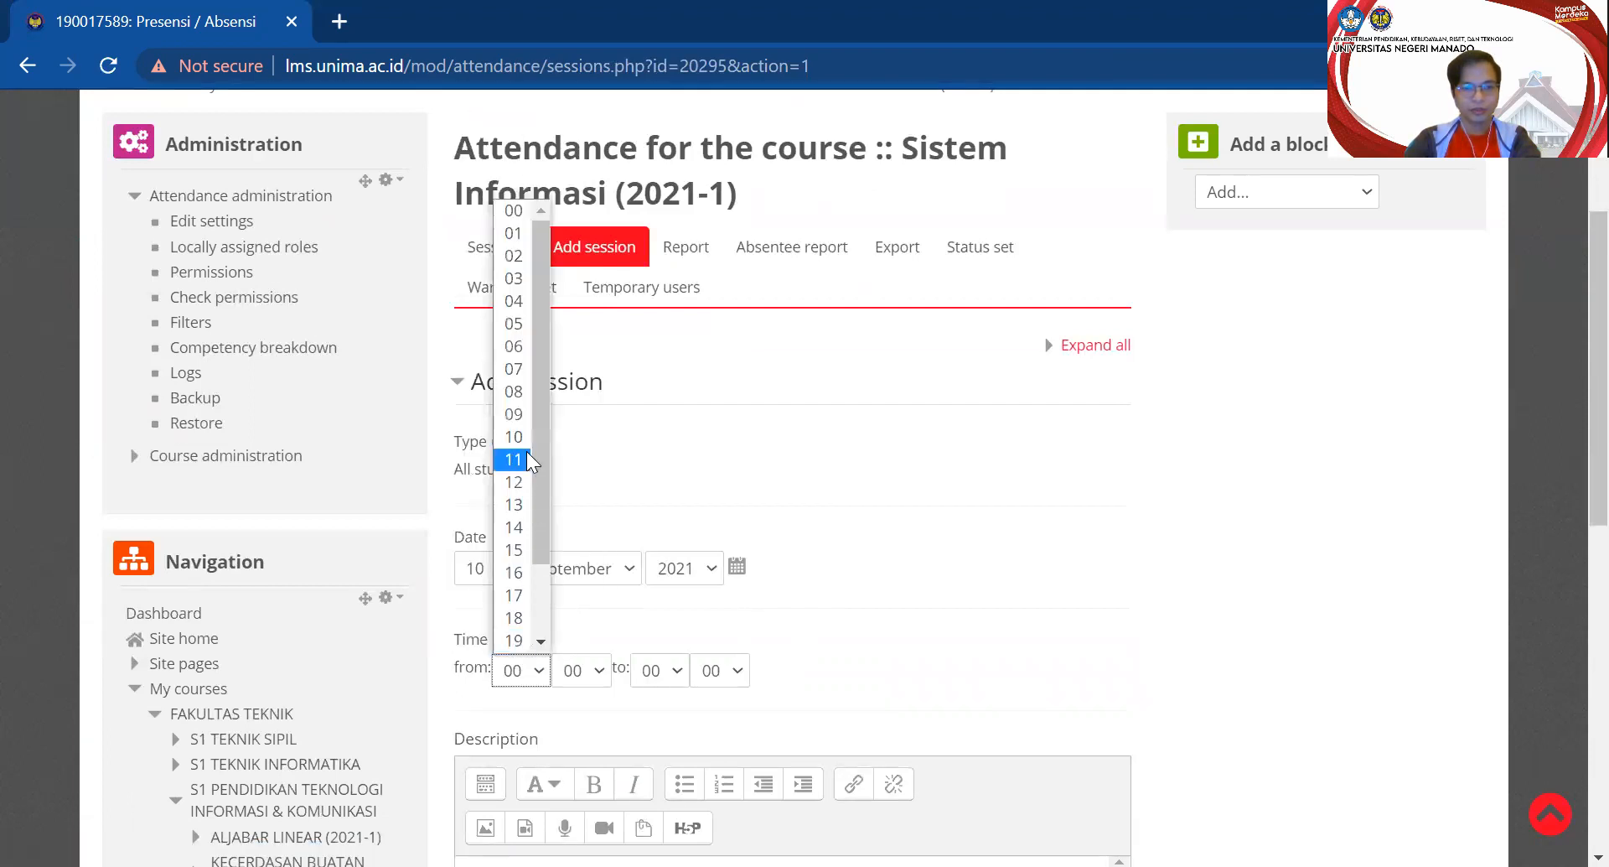
{"action": "left_click", "coordinate": [515, 438]}
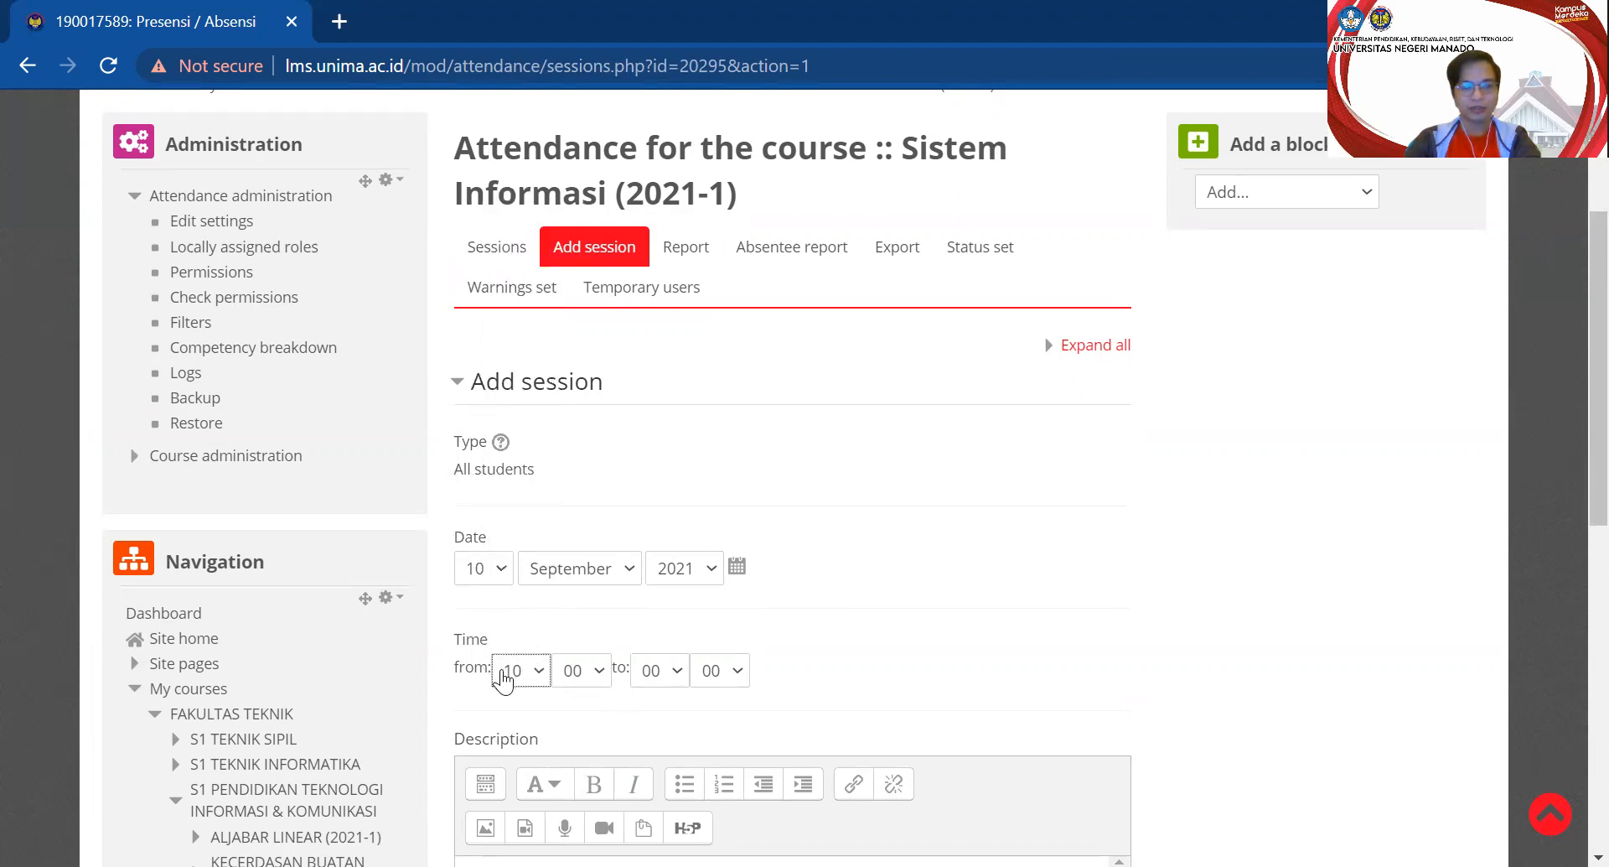
{"action": "left_click", "coordinate": [653, 679]}
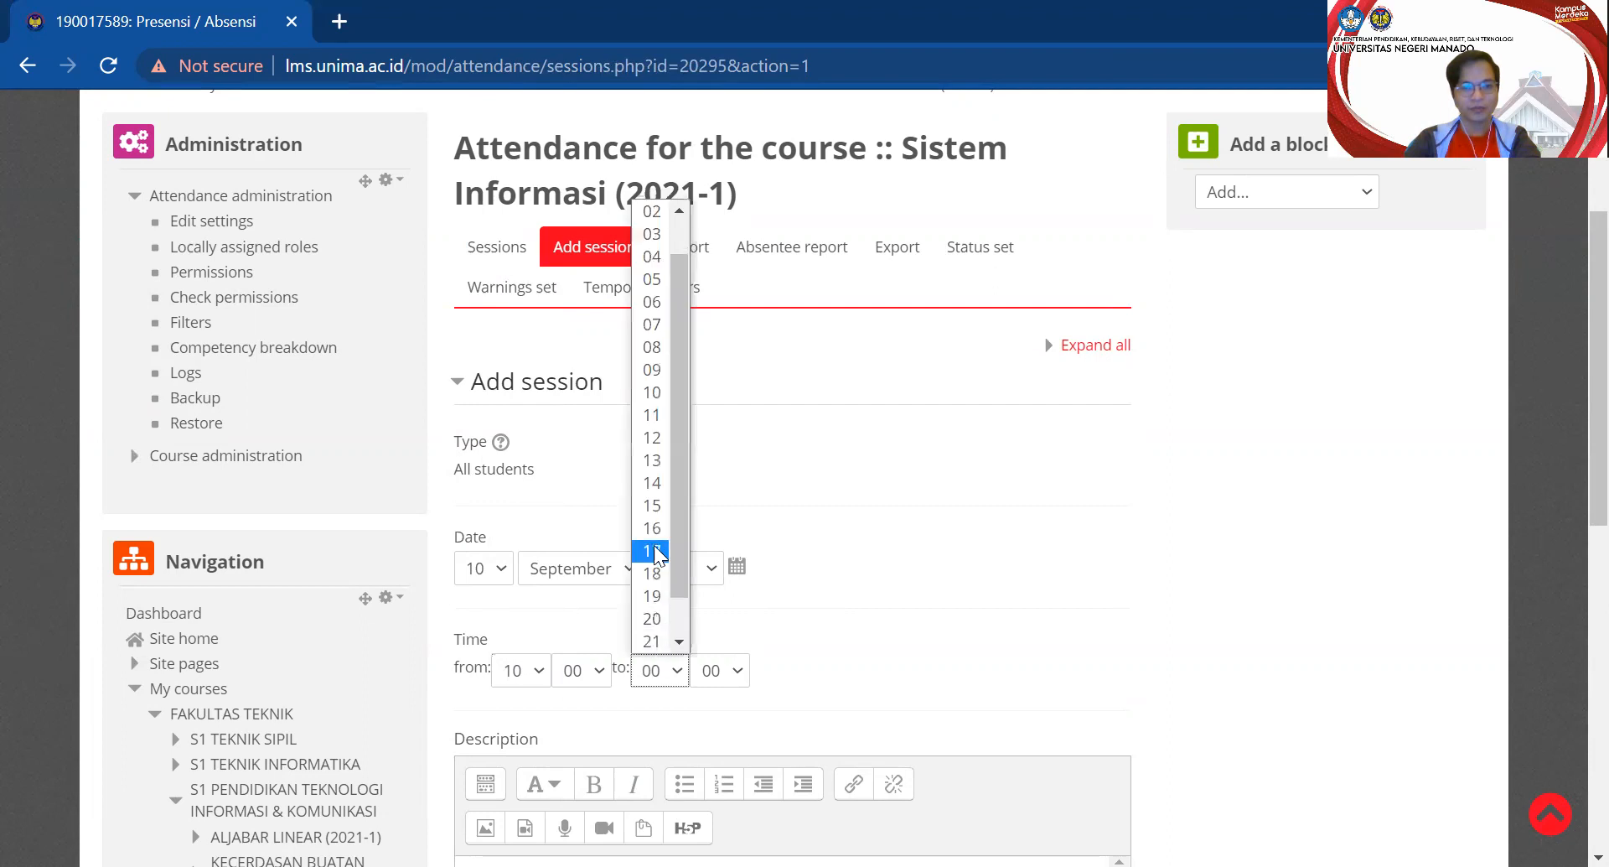
{"action": "left_click", "coordinate": [653, 415]}
{"action": "left_click", "coordinate": [721, 677]}
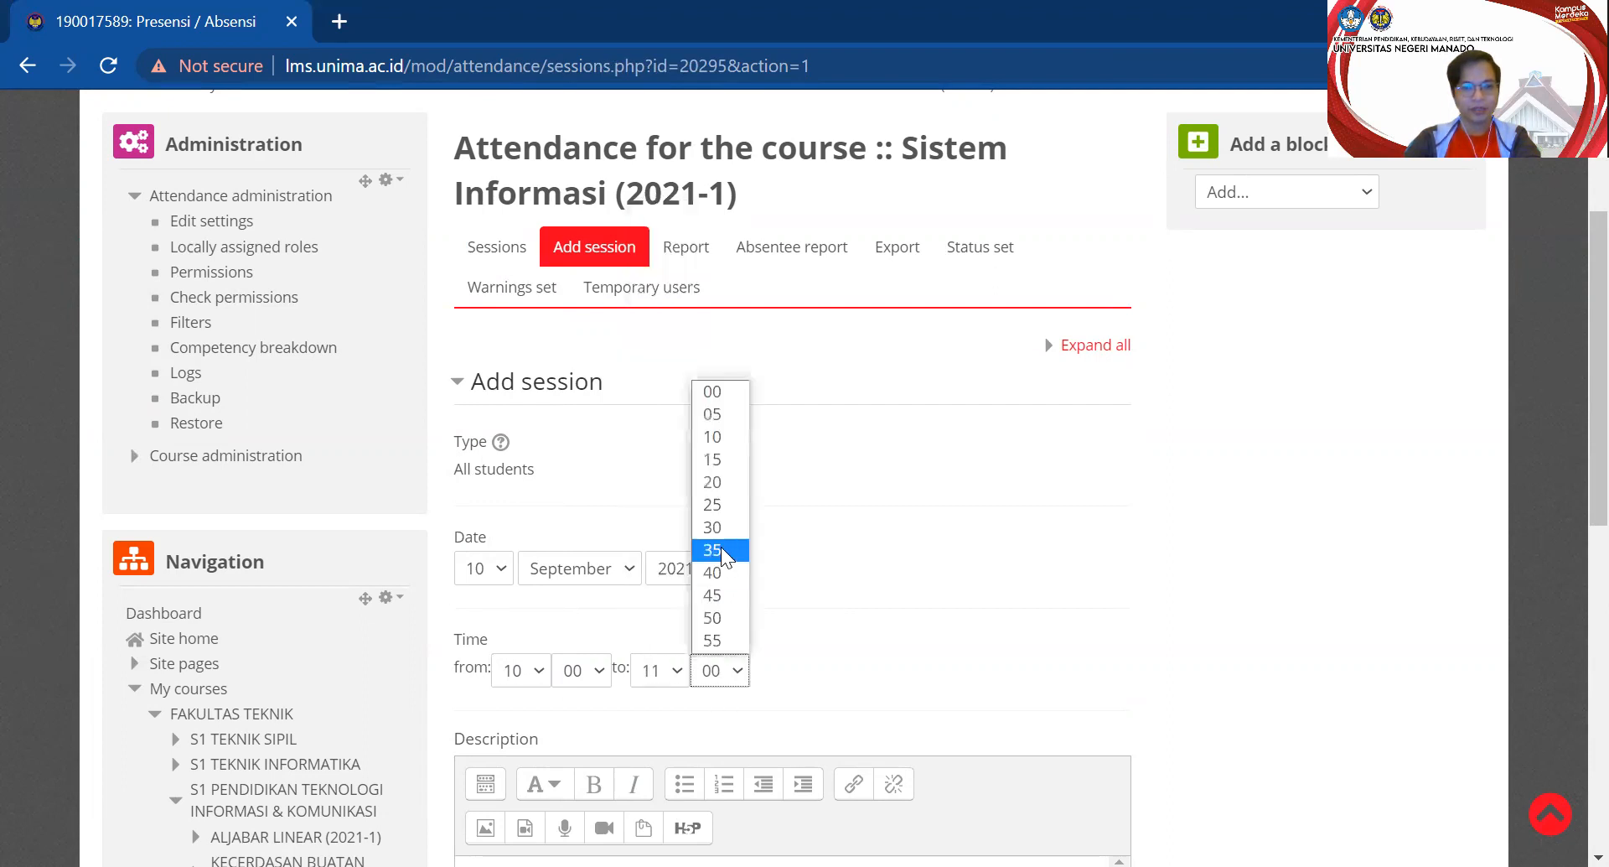
{"action": "left_click", "coordinate": [722, 572]}
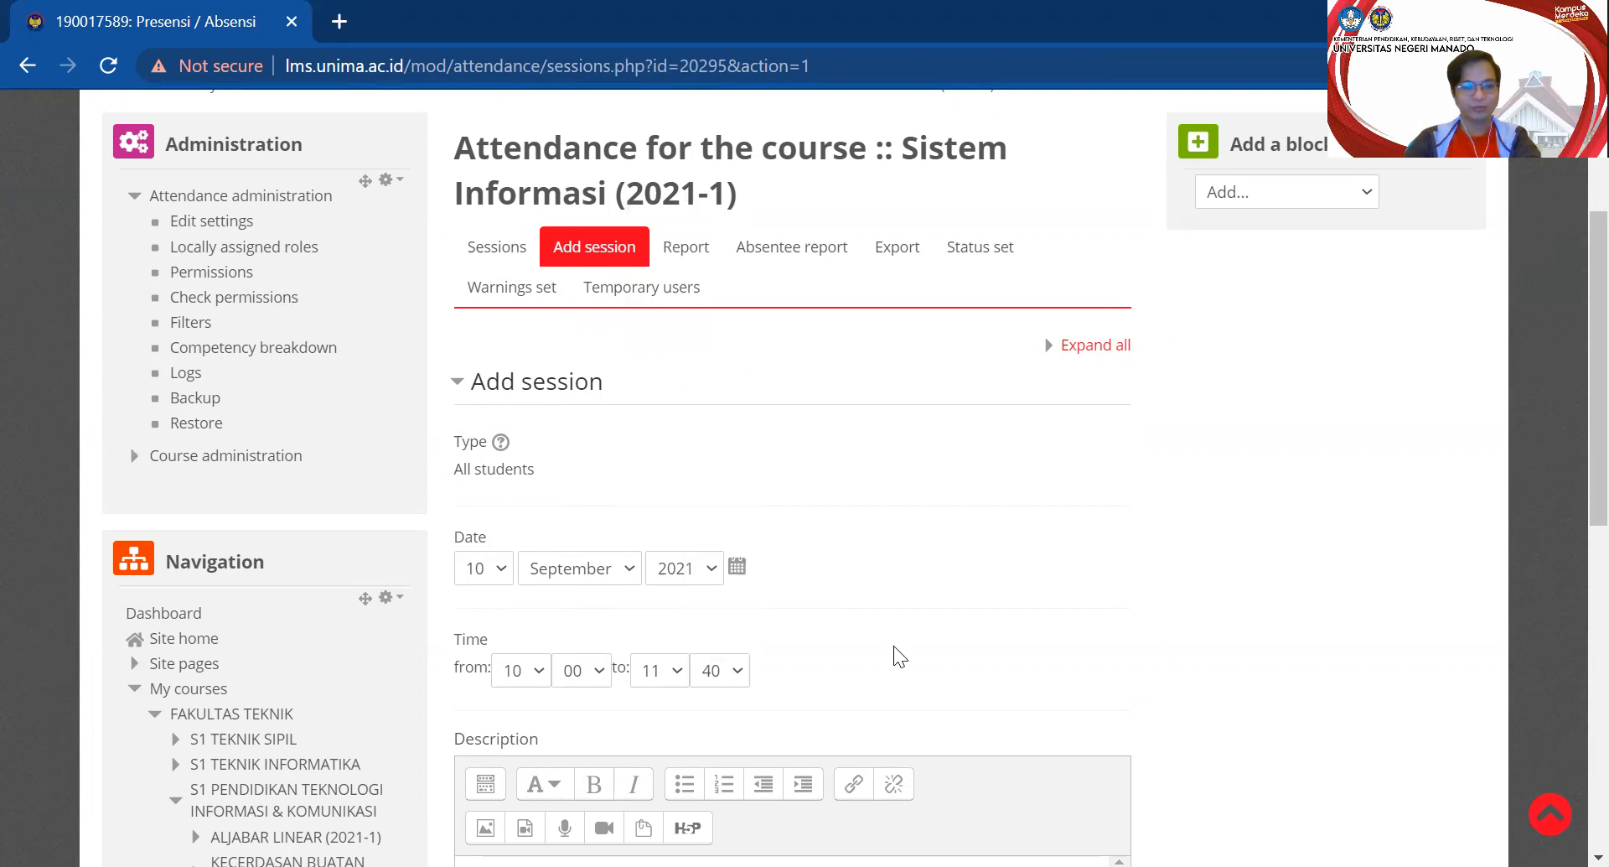
Enable students recording their own attendance for the 10 September session and add it to the activity
{"action": "scroll", "coordinate": [894, 646], "scroll_direction": "down", "scroll_amount": 2}
{"action": "scroll", "coordinate": [893, 647], "scroll_direction": "down", "scroll_amount": 7}
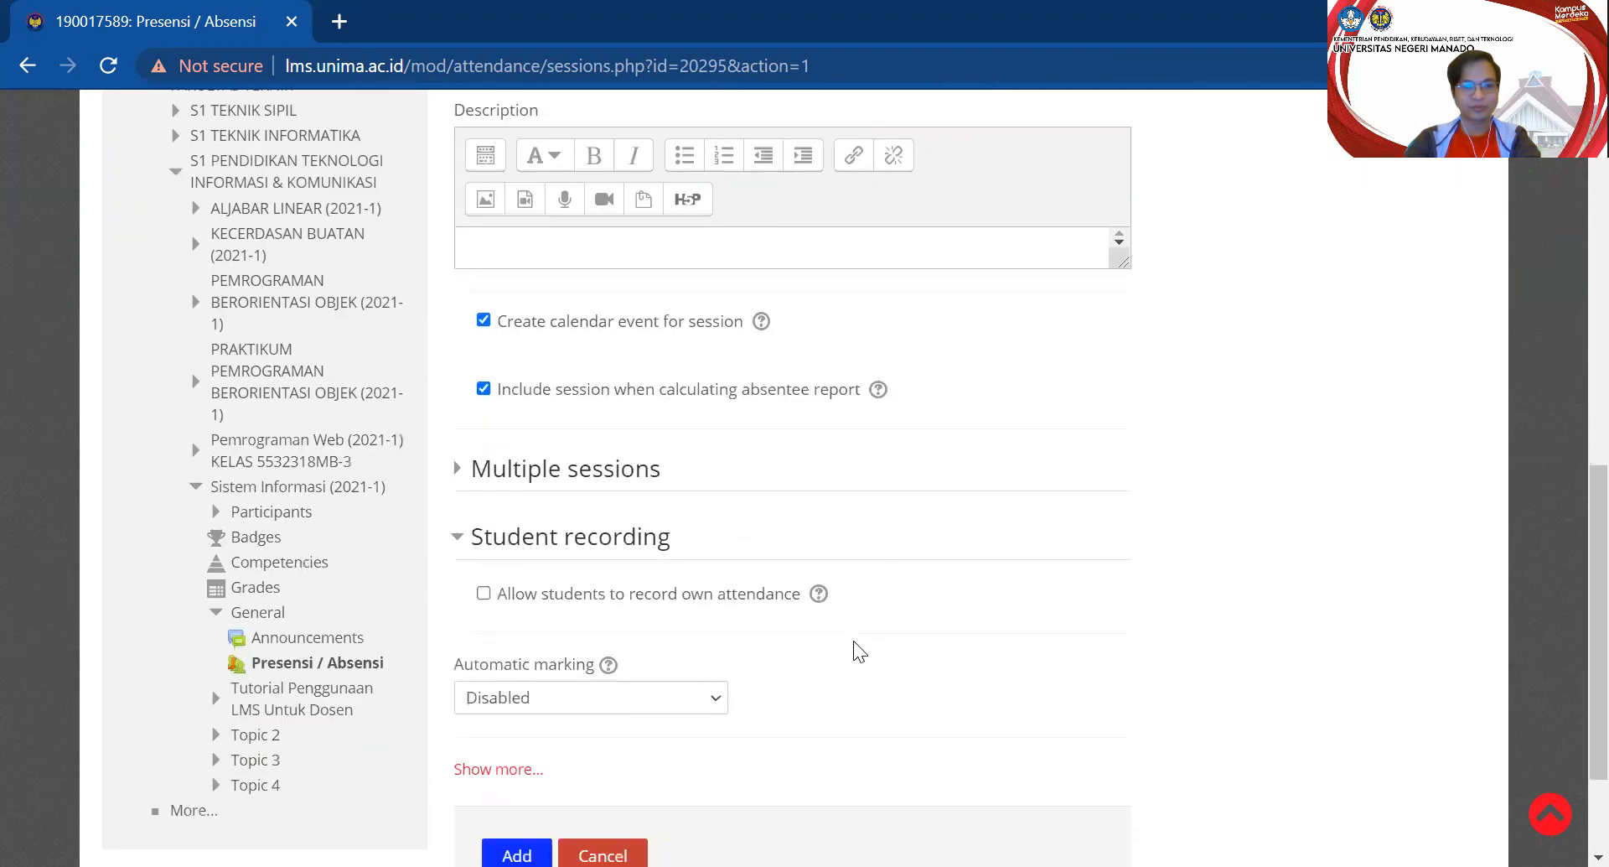
{"action": "left_click", "coordinate": [484, 466]}
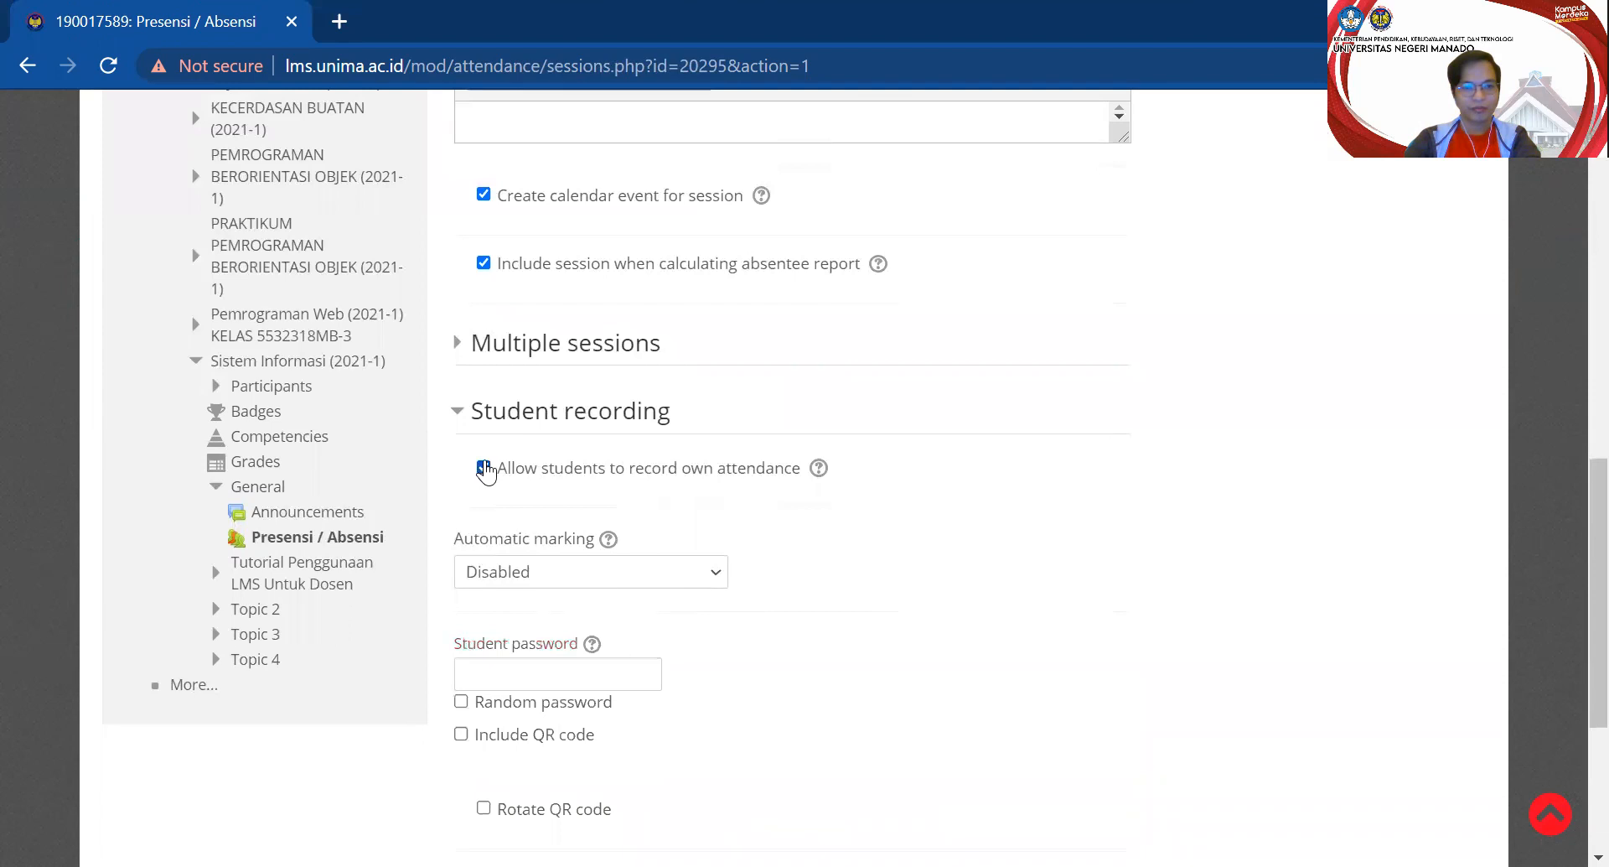
{"action": "scroll", "coordinate": [771, 609], "scroll_direction": "down", "scroll_amount": 4}
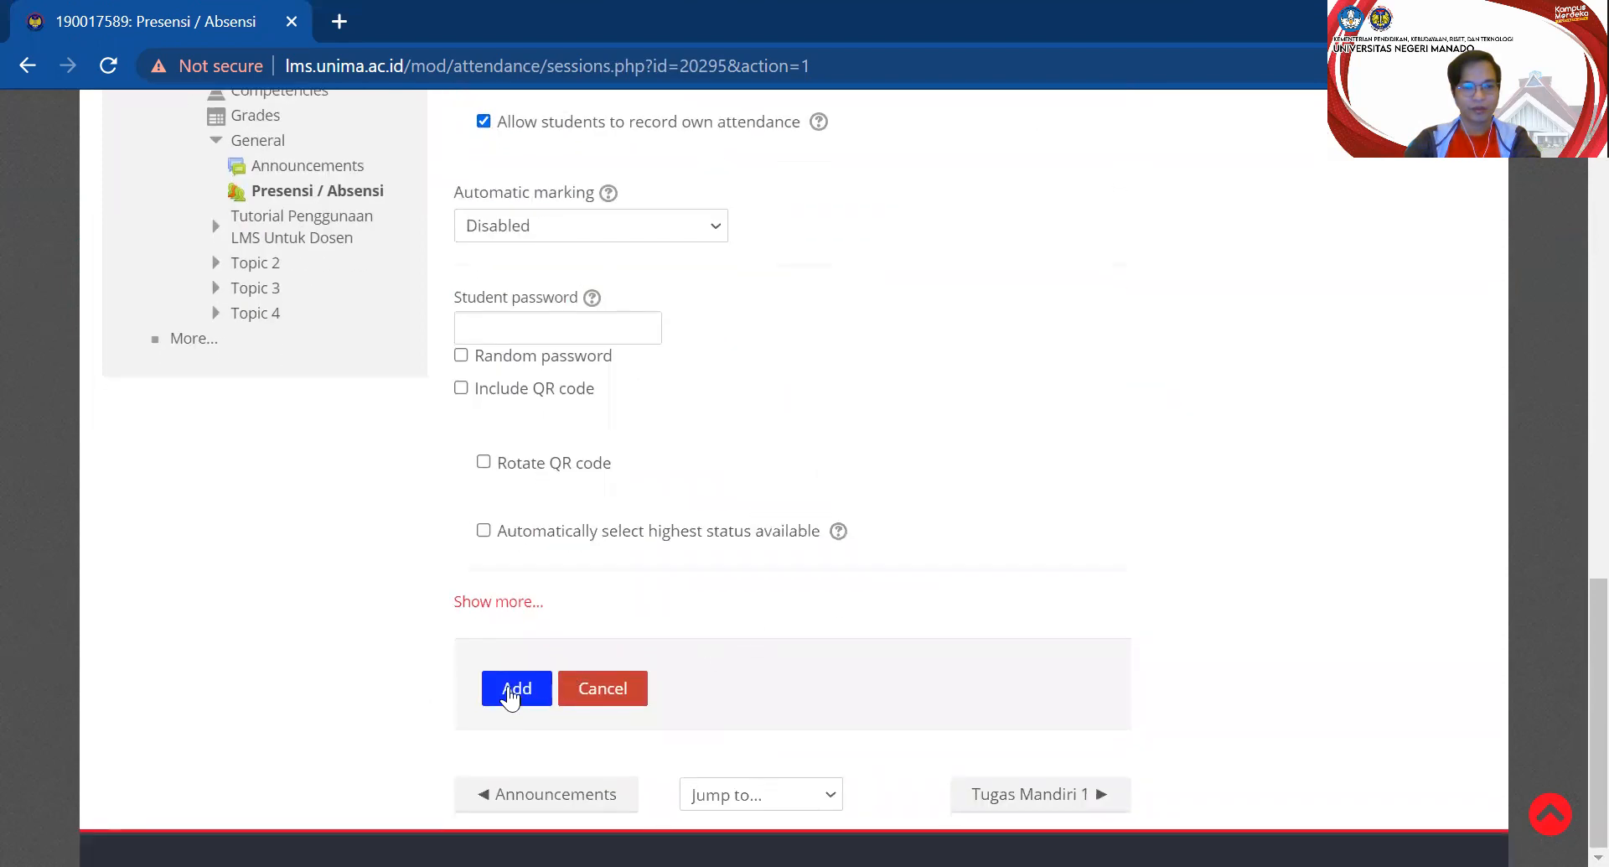
{"action": "left_click", "coordinate": [509, 689]}
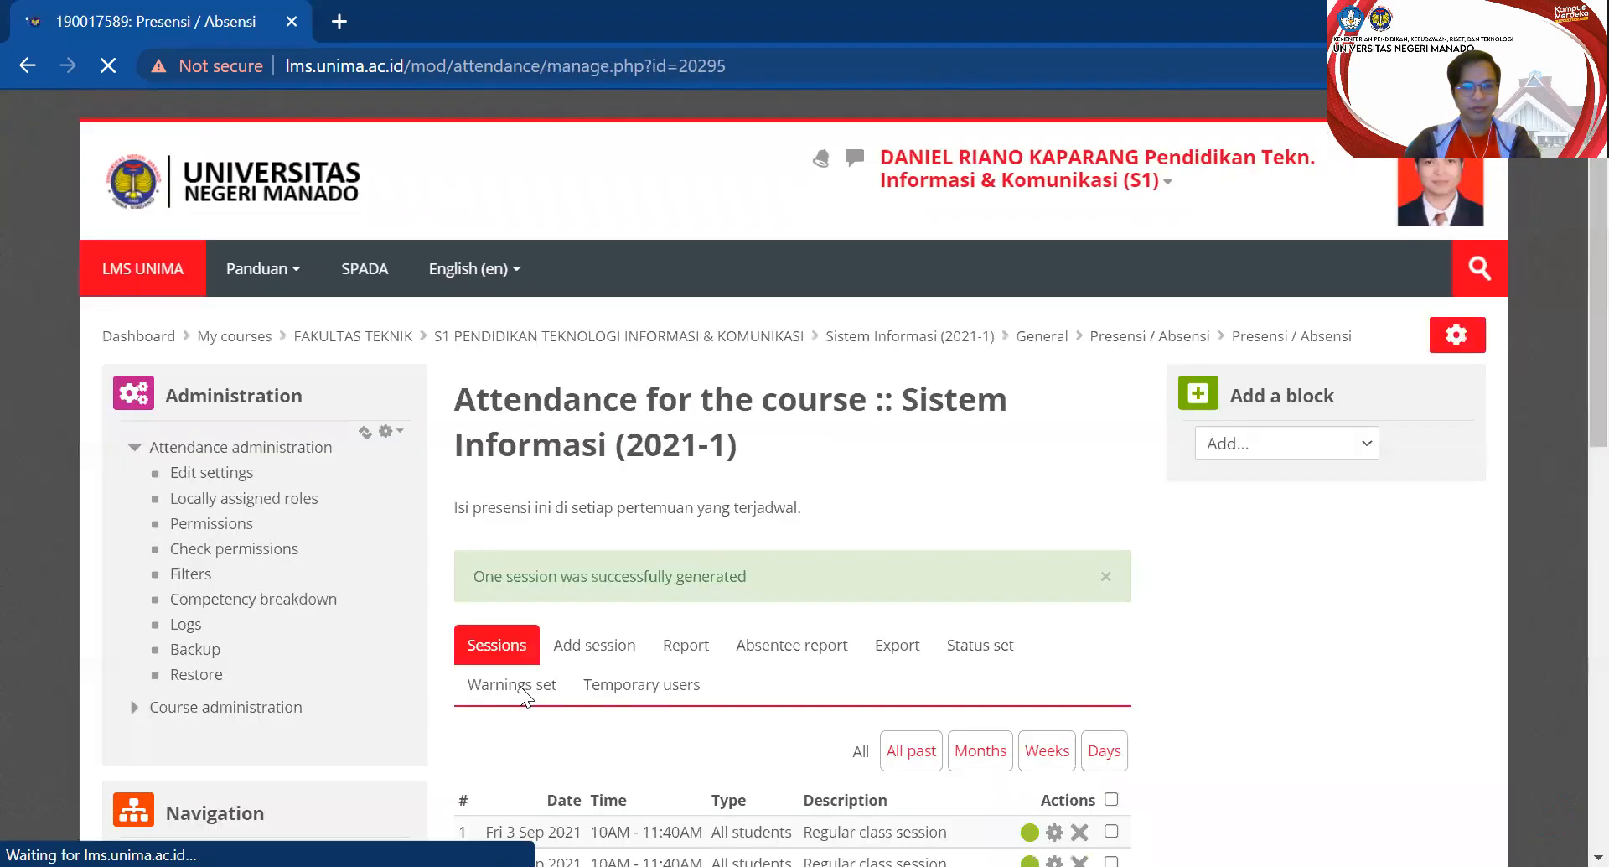
Open the attendance report and examine the student list and the summary of statuses for each session
{"action": "scroll", "coordinate": [582, 707], "scroll_direction": "down", "scroll_amount": 2}
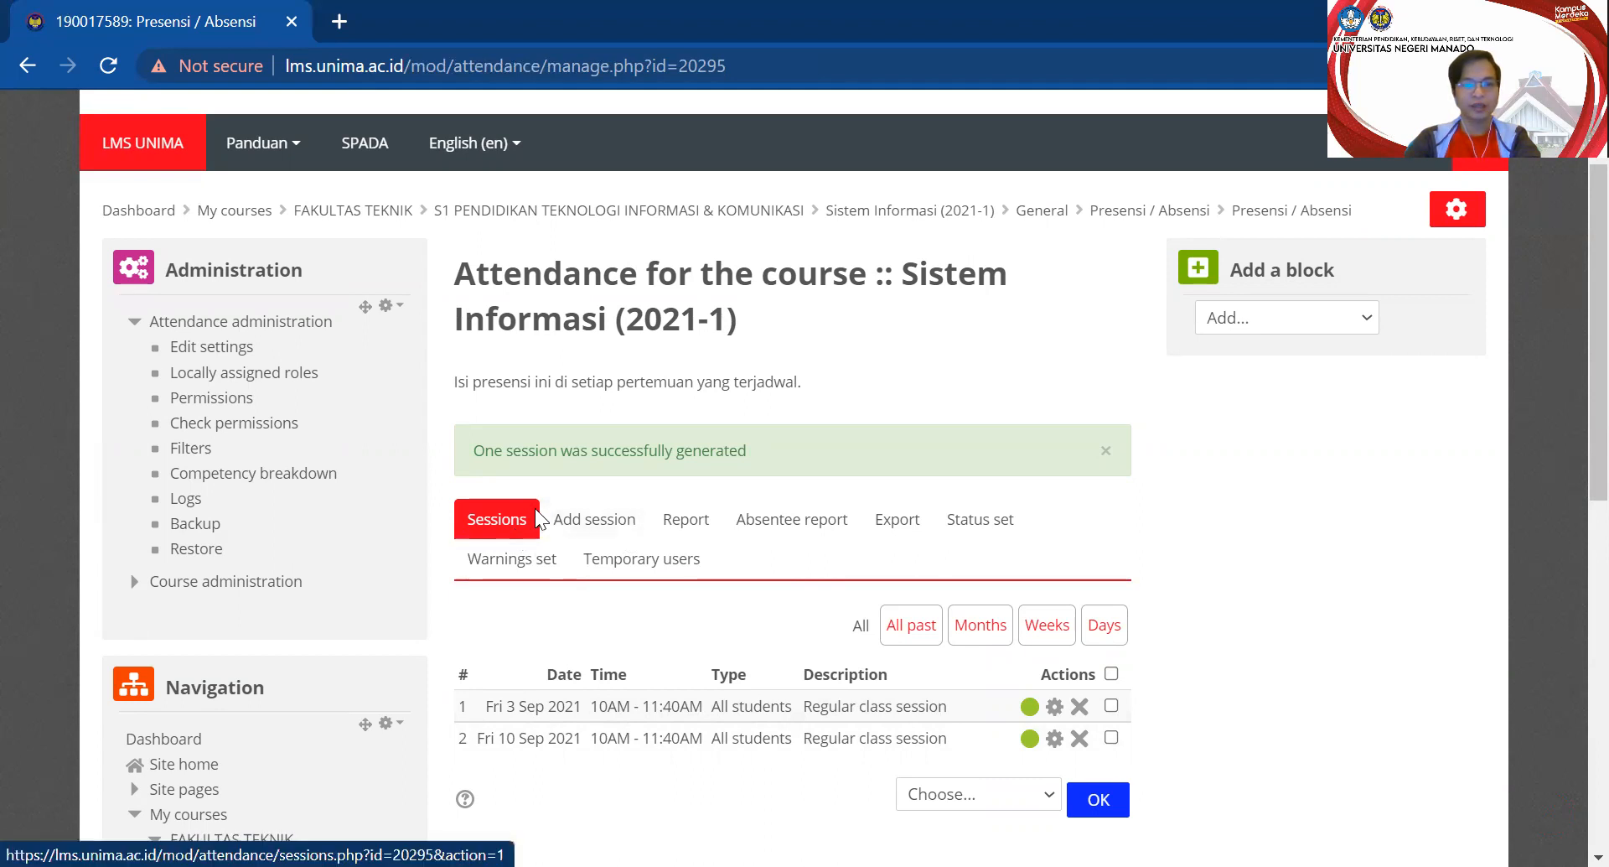
{"action": "left_click", "coordinate": [687, 528]}
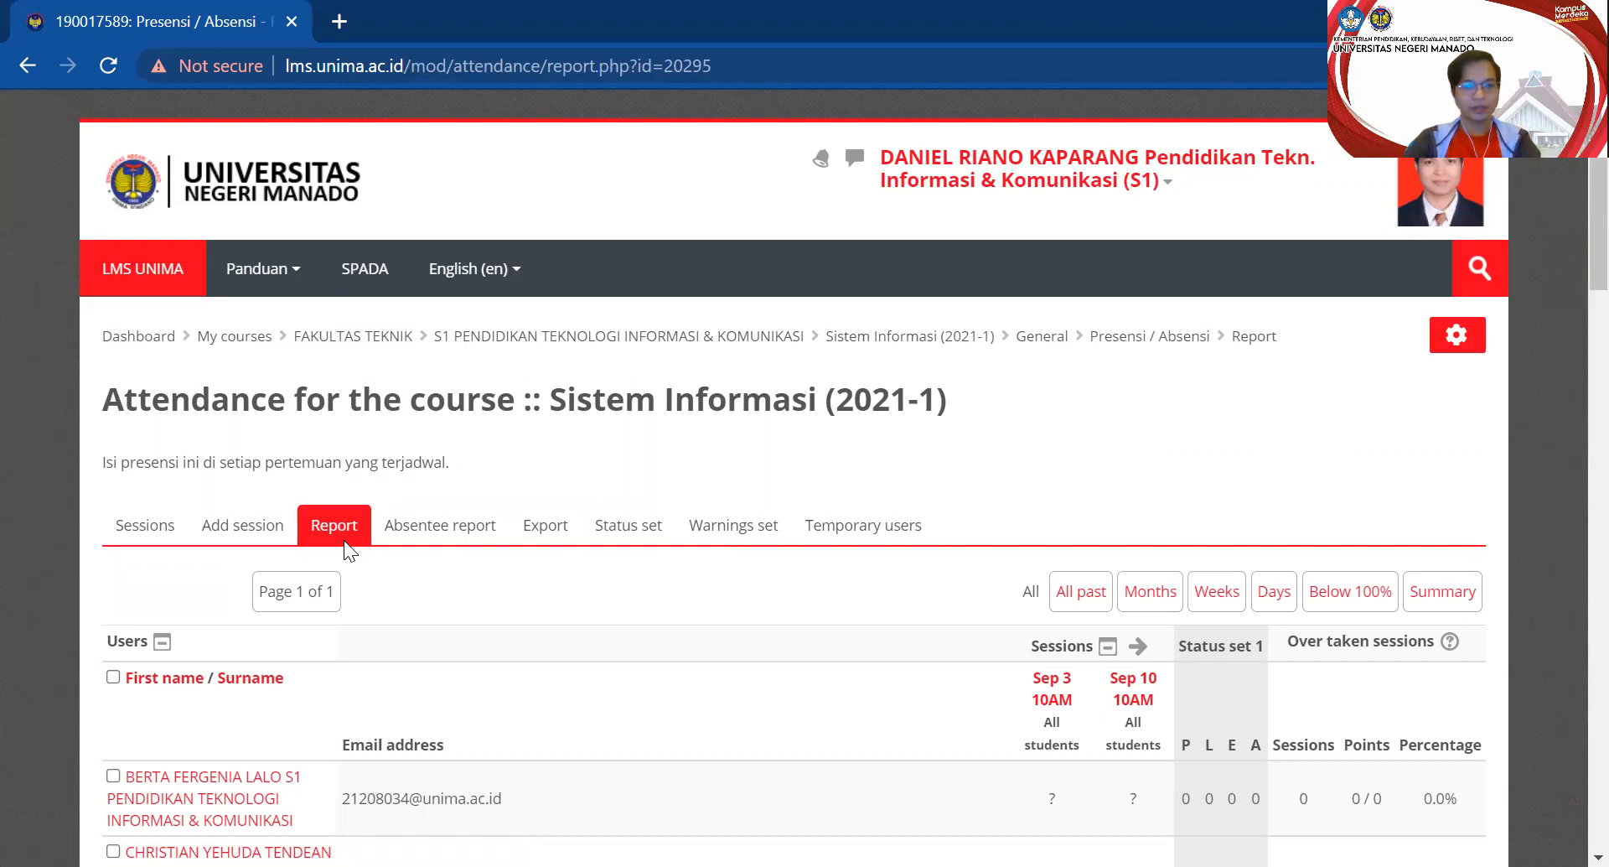
{"action": "scroll", "coordinate": [343, 540], "scroll_direction": "down", "scroll_amount": 2}
{"action": "scroll", "coordinate": [344, 540], "scroll_direction": "down", "scroll_amount": 7}
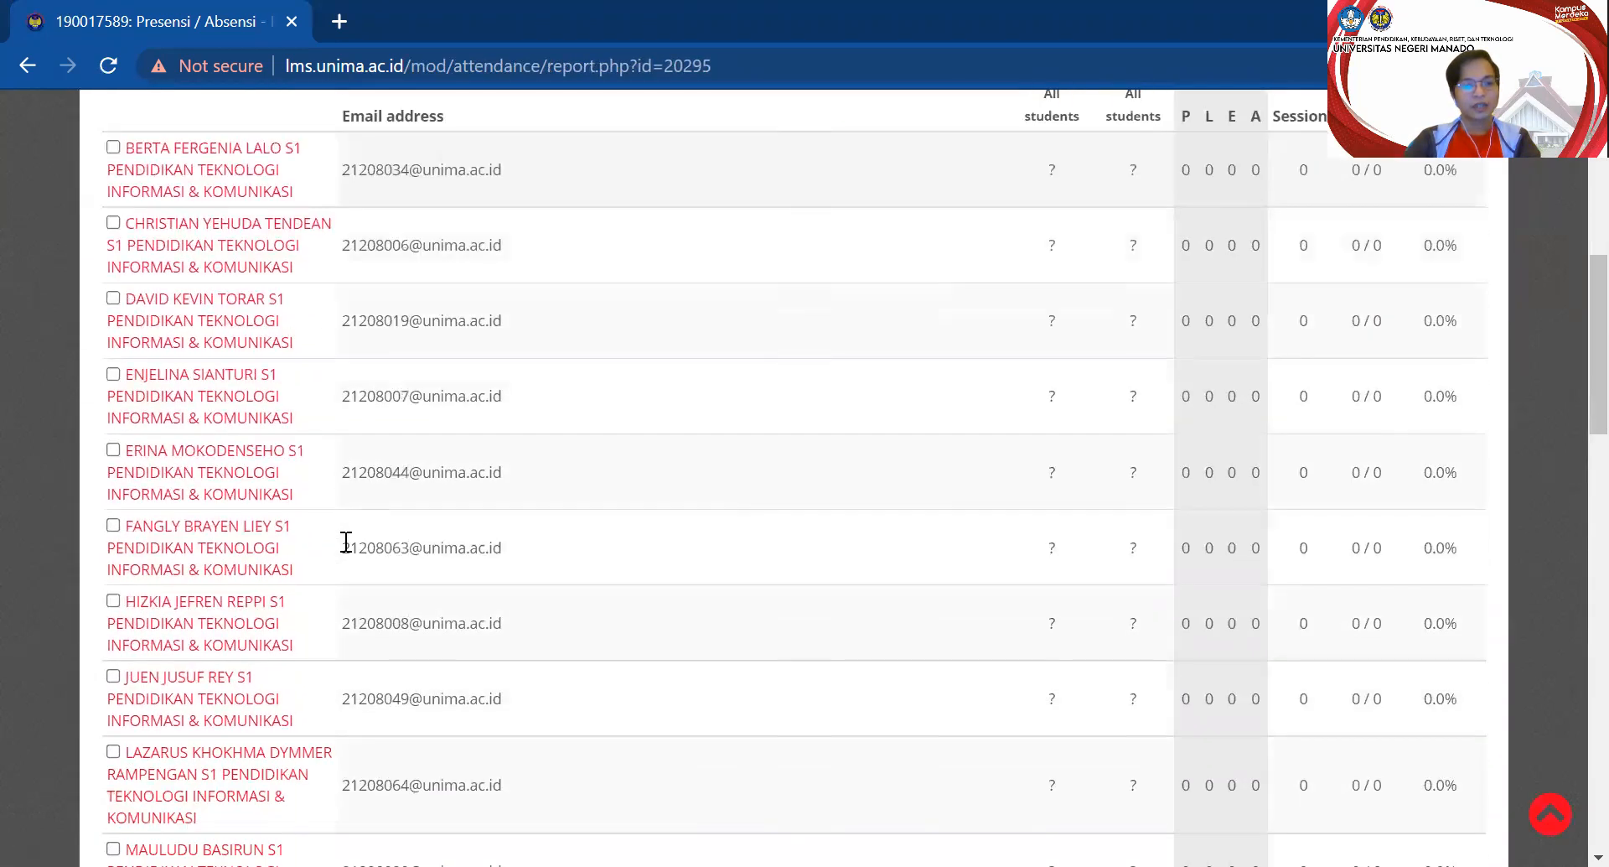
{"action": "scroll", "coordinate": [346, 542], "scroll_direction": "down", "scroll_amount": 7}
{"action": "scroll", "coordinate": [843, 676], "scroll_direction": "up", "scroll_amount": 12}
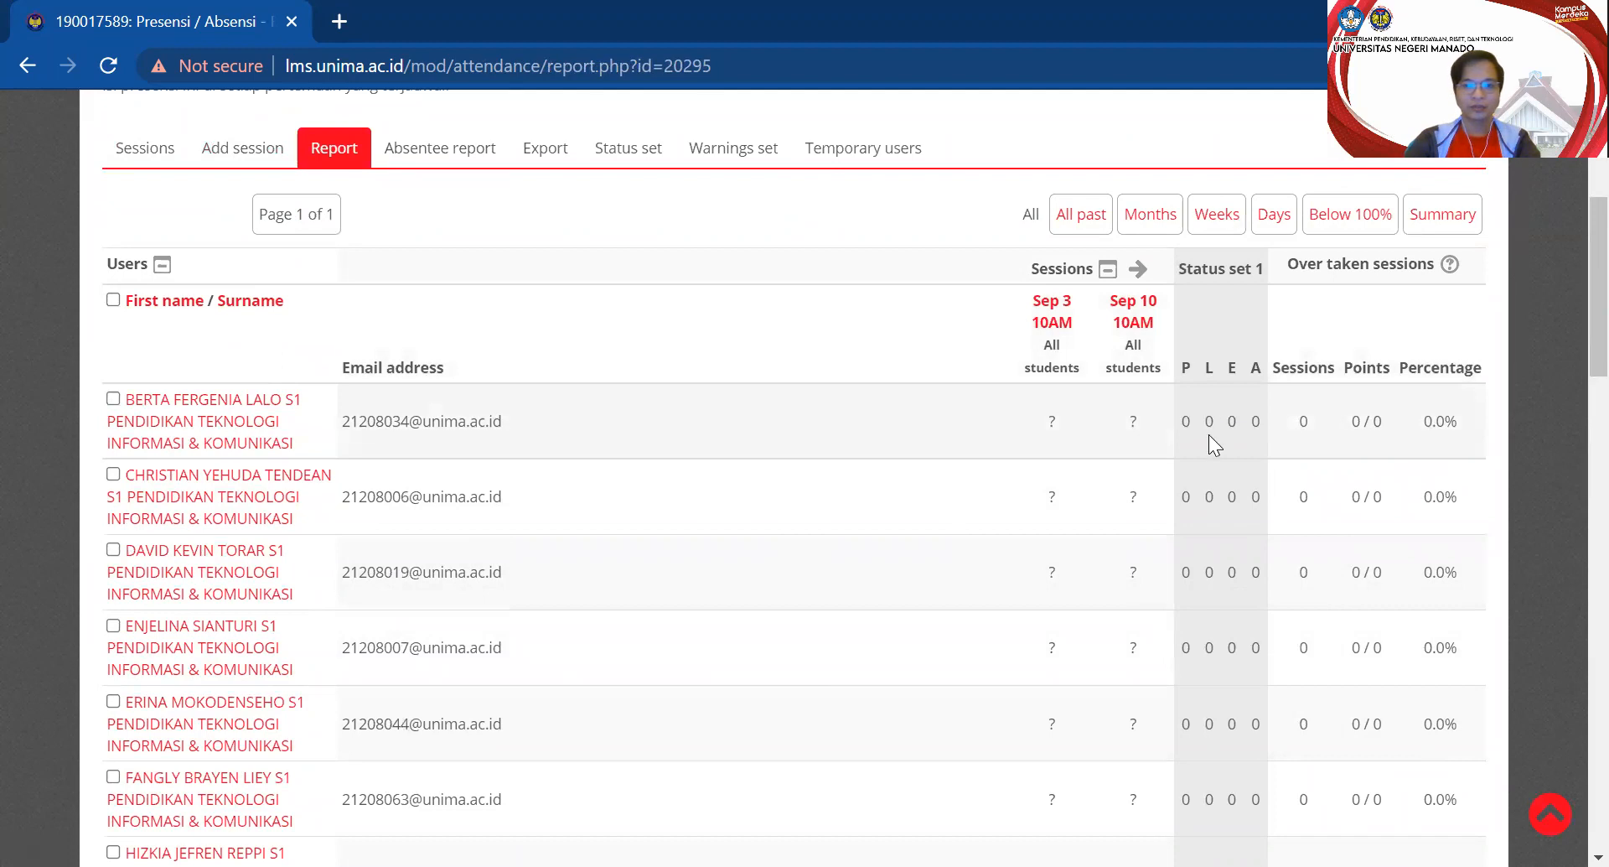
{"action": "scroll", "coordinate": [1209, 436], "scroll_direction": "down", "scroll_amount": 4}
{"action": "scroll", "coordinate": [1209, 436], "scroll_direction": "down", "scroll_amount": 9}
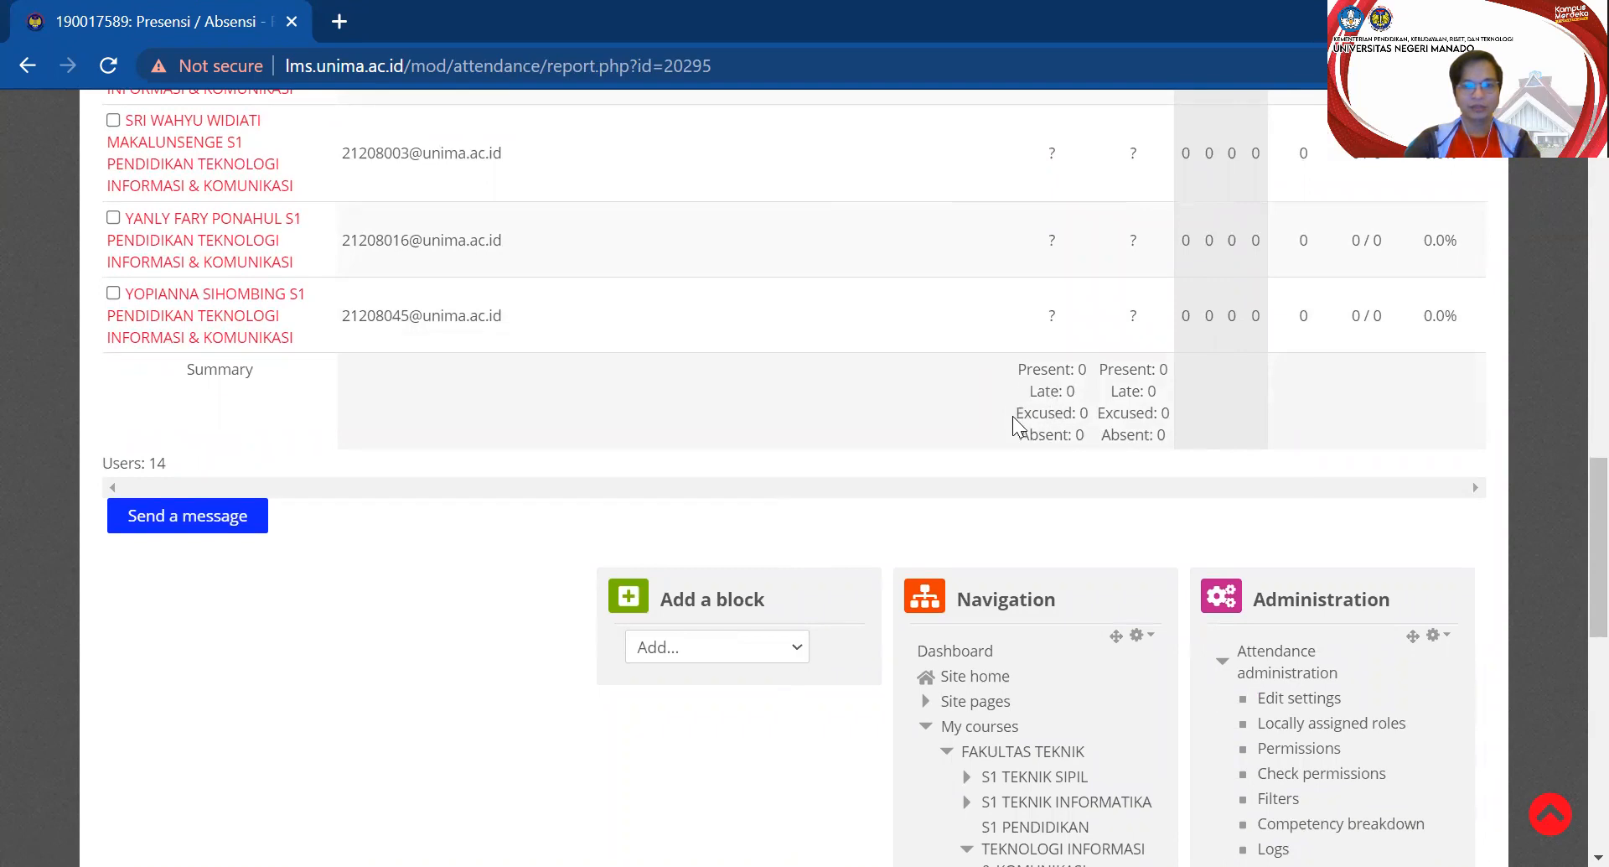
{"action": "left_click_drag", "start_coordinate": [1014, 424], "coordinate": [1048, 437]}
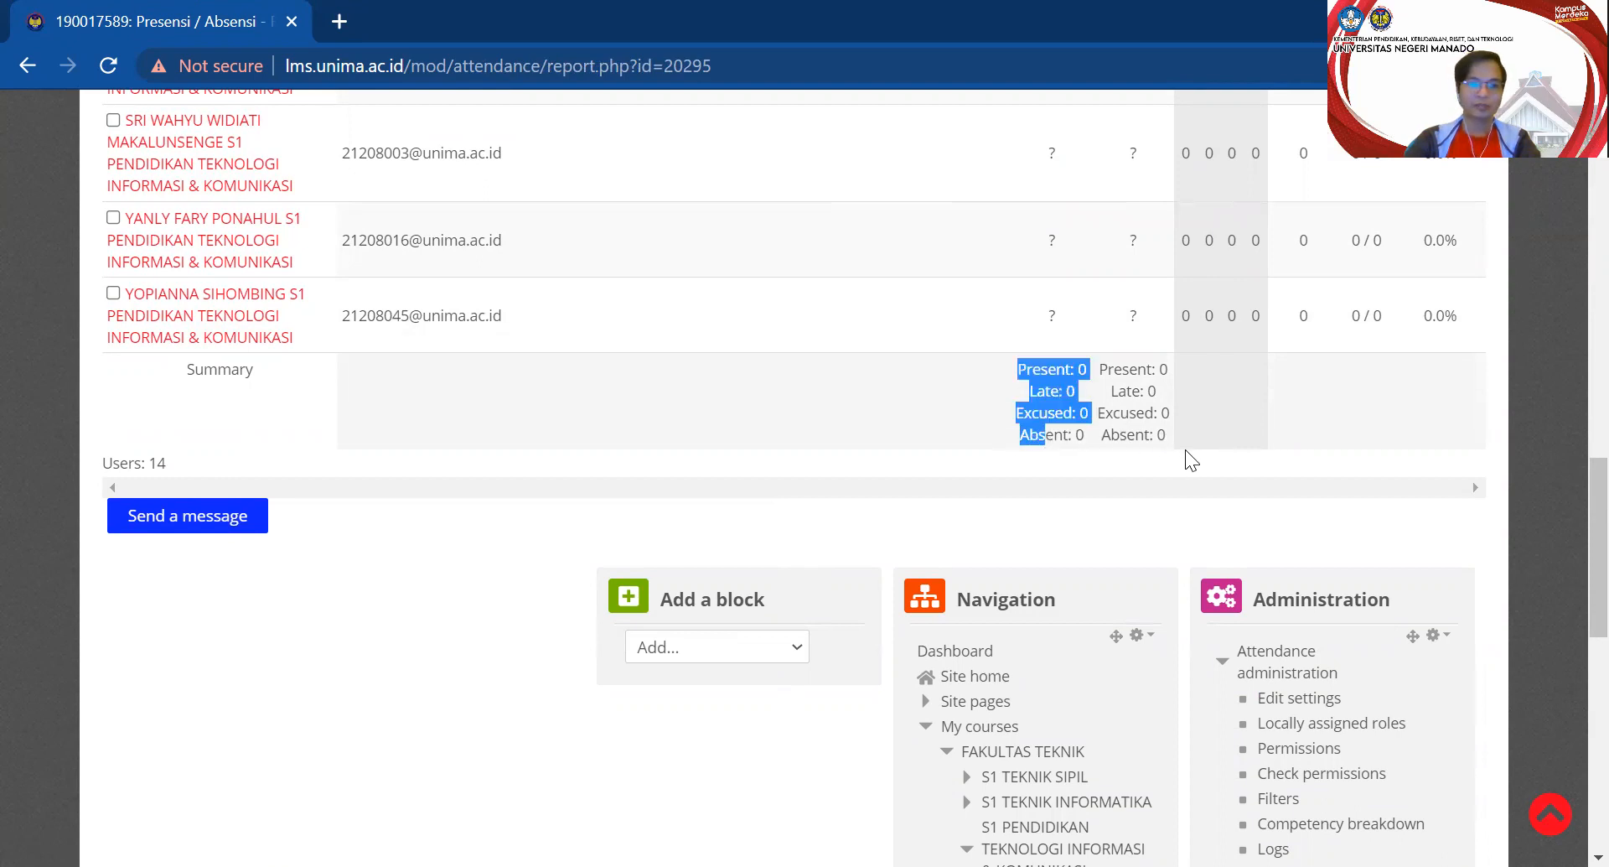
Review the report's session date columns and status columns above the student list
{"action": "scroll", "coordinate": [1199, 465], "scroll_direction": "up", "scroll_amount": 10}
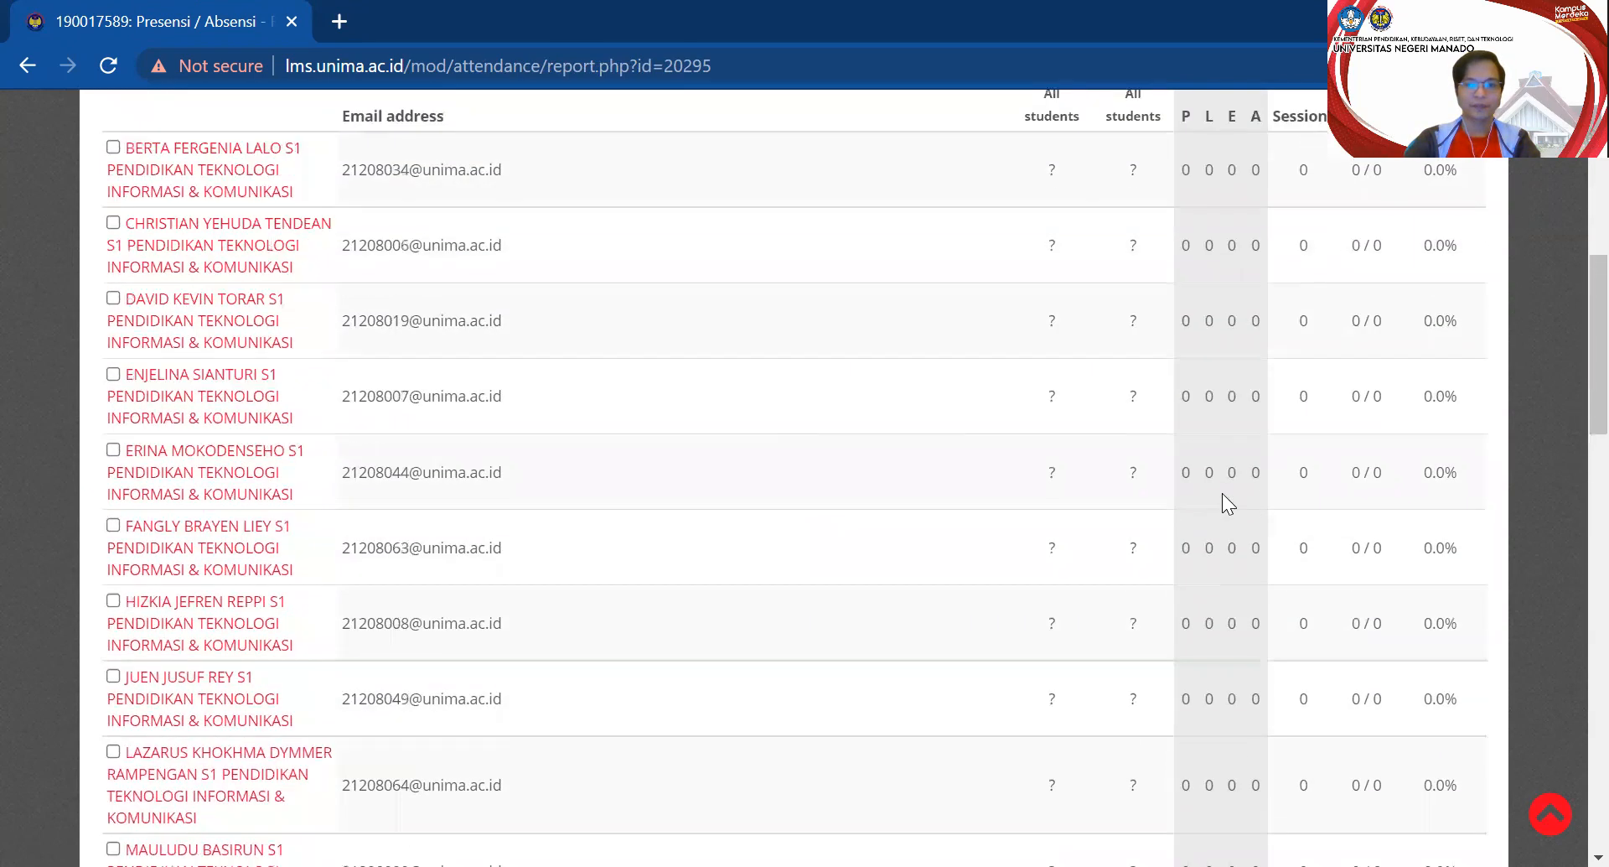
{"action": "scroll", "coordinate": [1222, 492], "scroll_direction": "up", "scroll_amount": 1}
{"action": "scroll", "coordinate": [1286, 436], "scroll_direction": "up", "scroll_amount": 2}
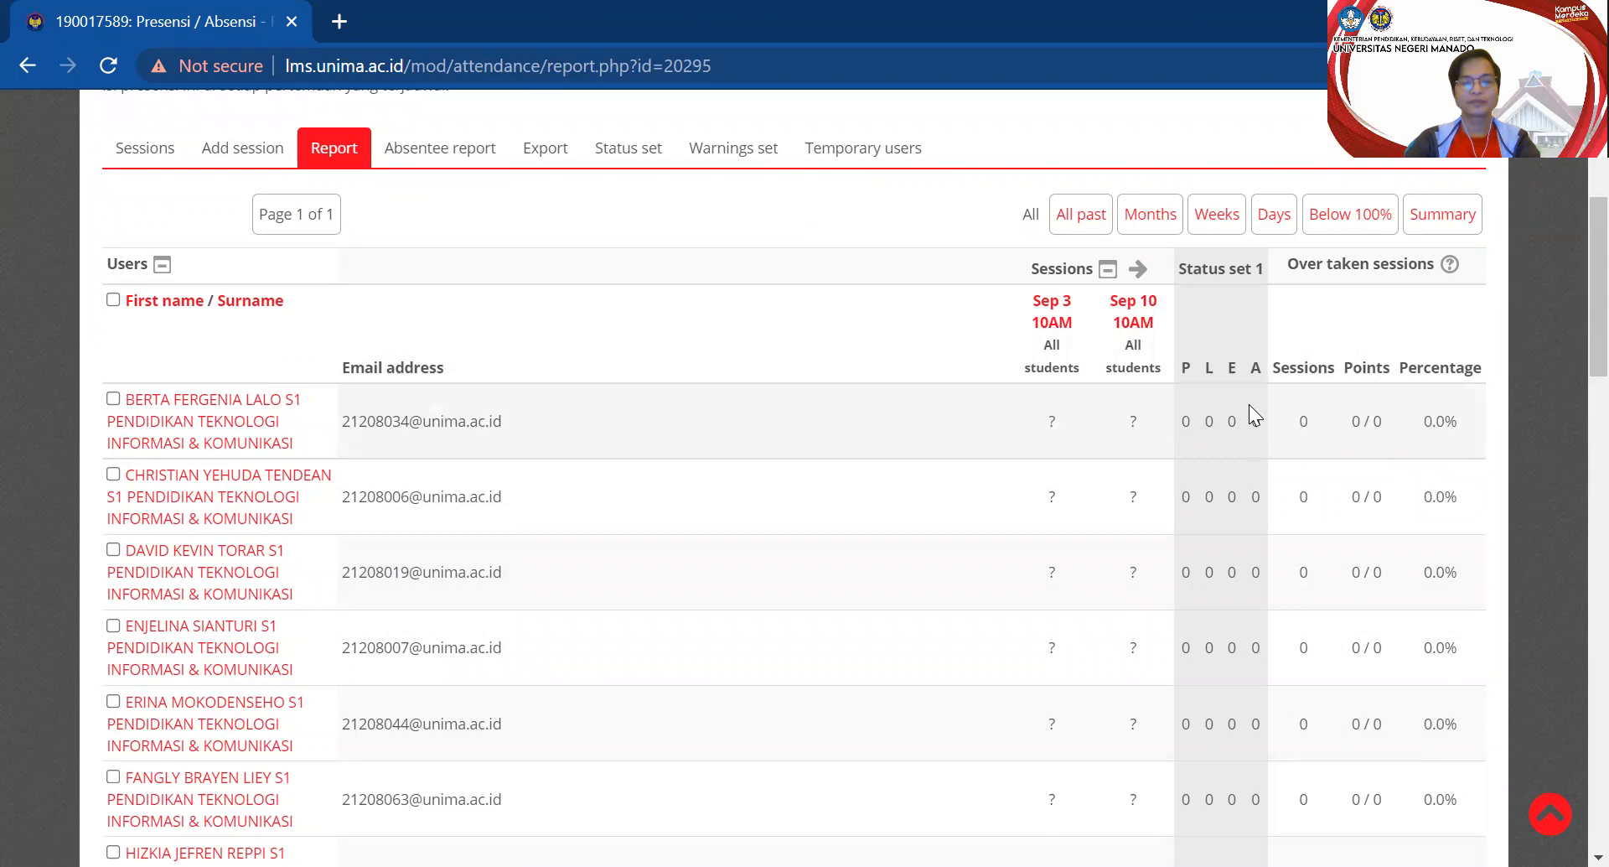
{"action": "left_click_drag", "start_coordinate": [1009, 299], "coordinate": [1108, 359]}
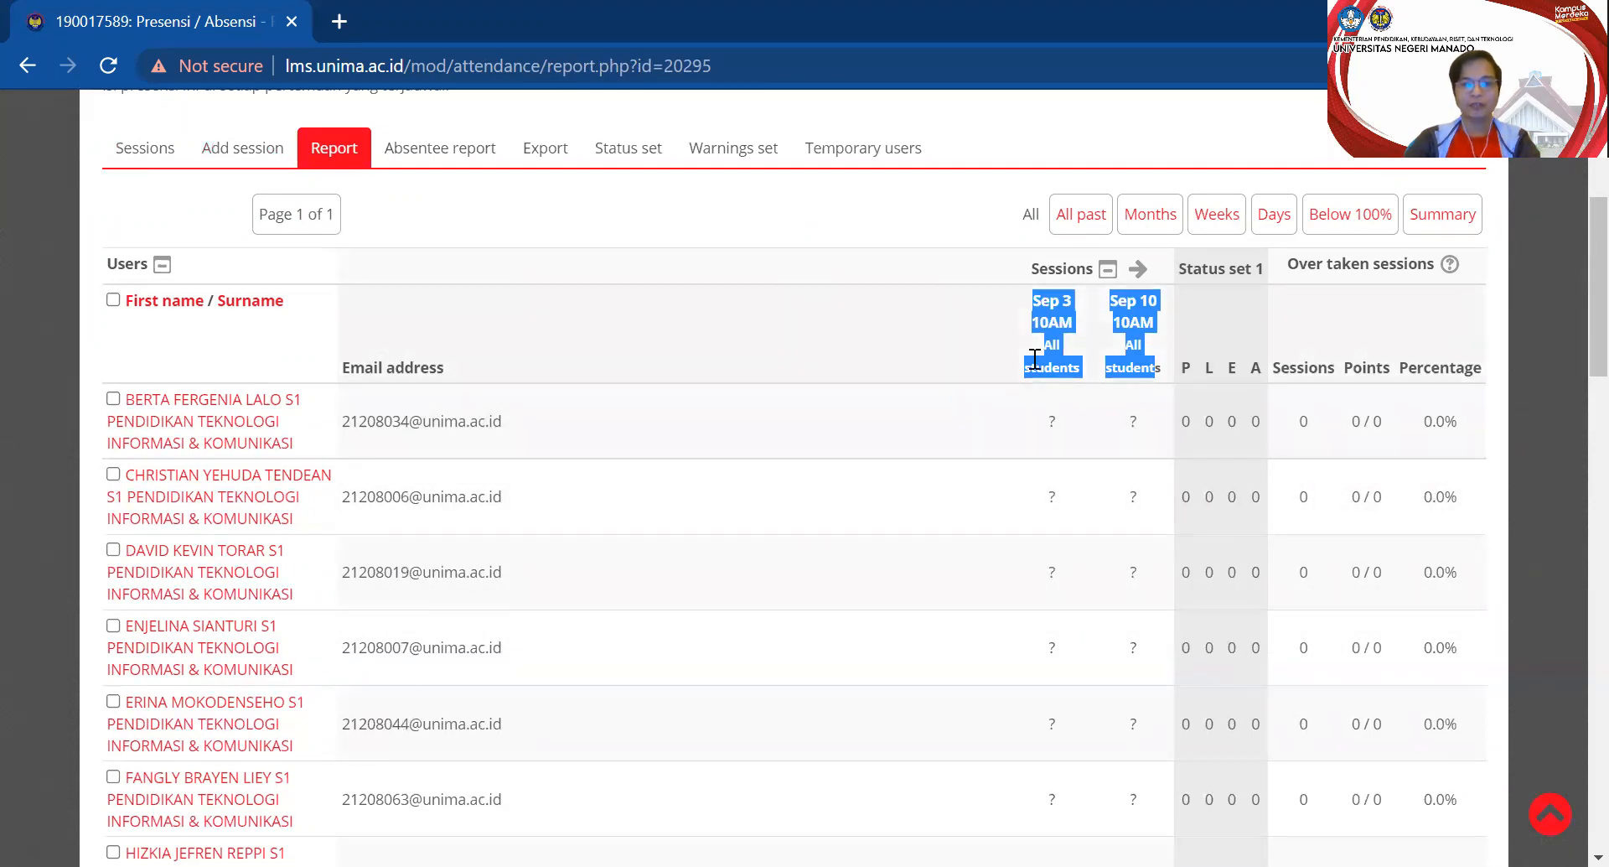
{"action": "left_click", "coordinate": [935, 330]}
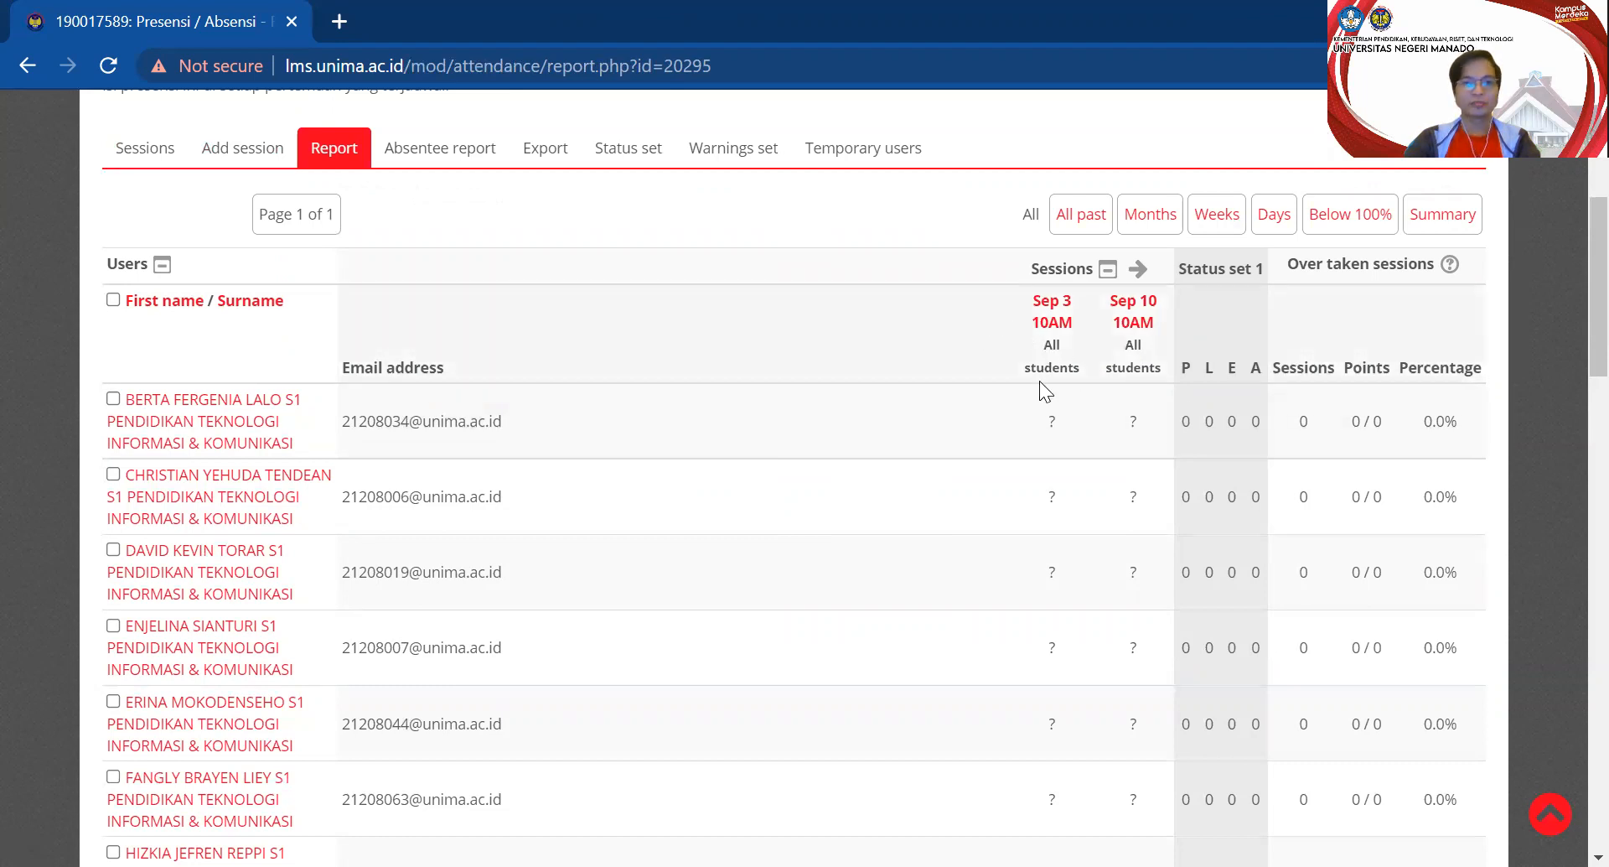
{"action": "scroll", "coordinate": [1040, 380], "scroll_direction": "up", "scroll_amount": 1}
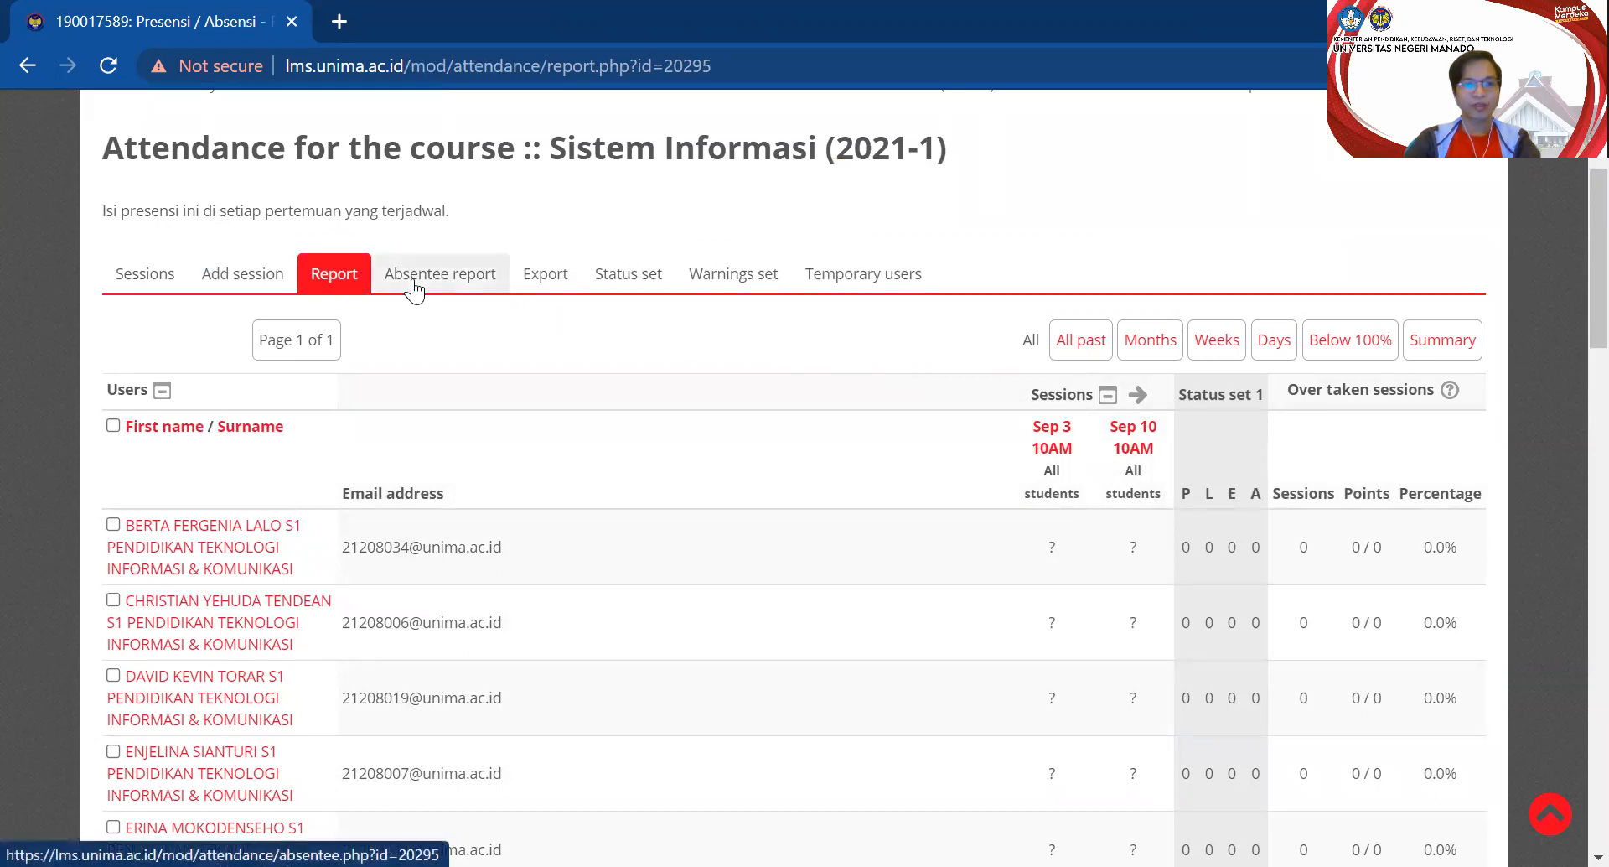
Examine the absentee report and the attendance export options for groups and users
{"action": "left_click", "coordinate": [470, 281]}
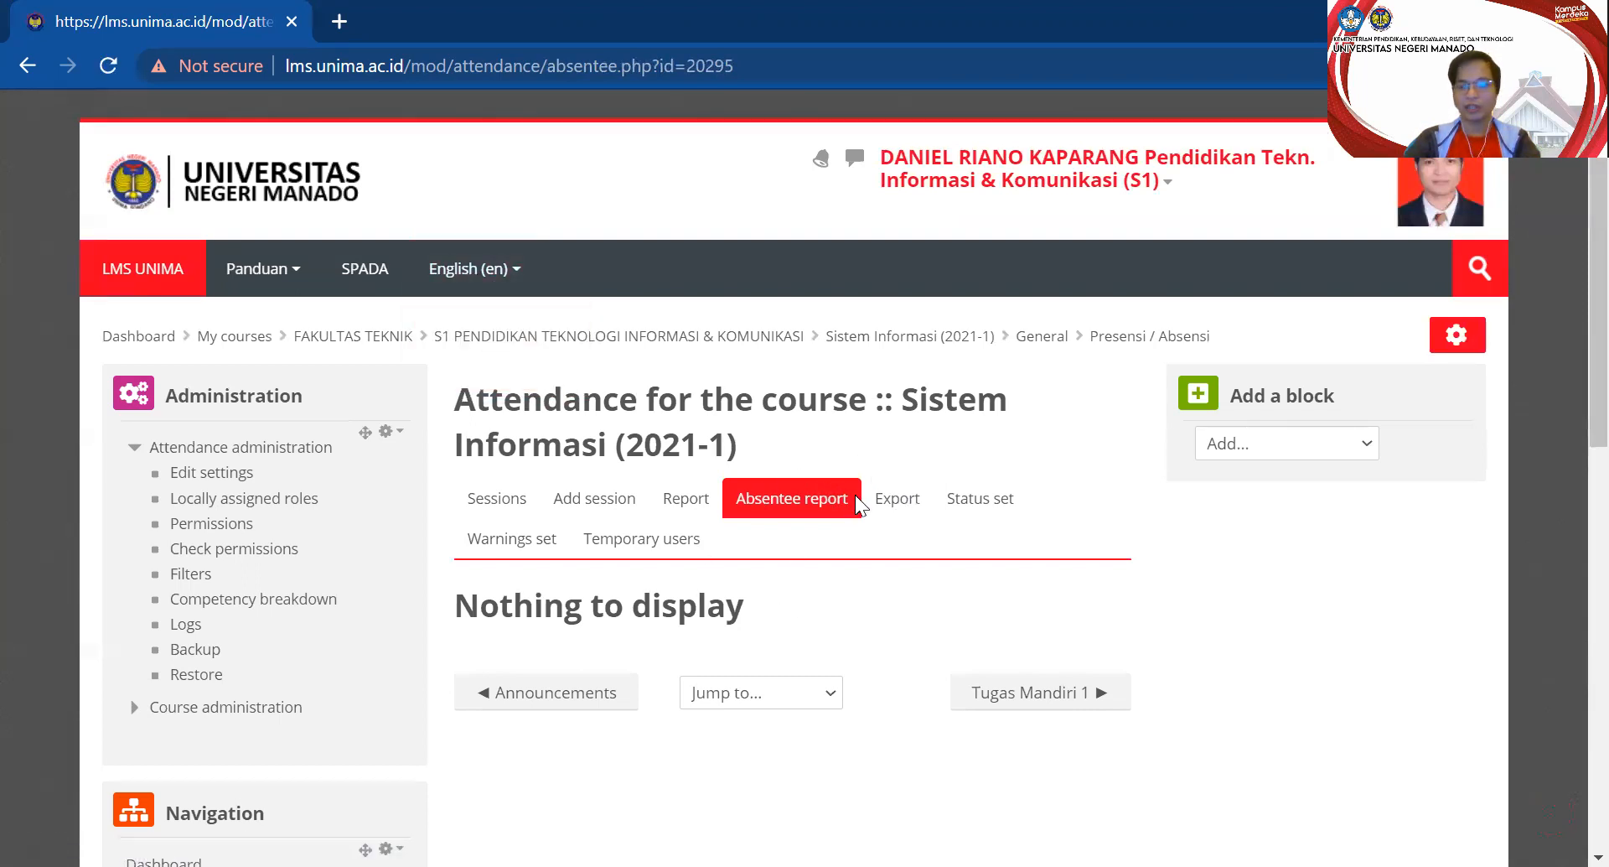
{"action": "left_click", "coordinate": [907, 504]}
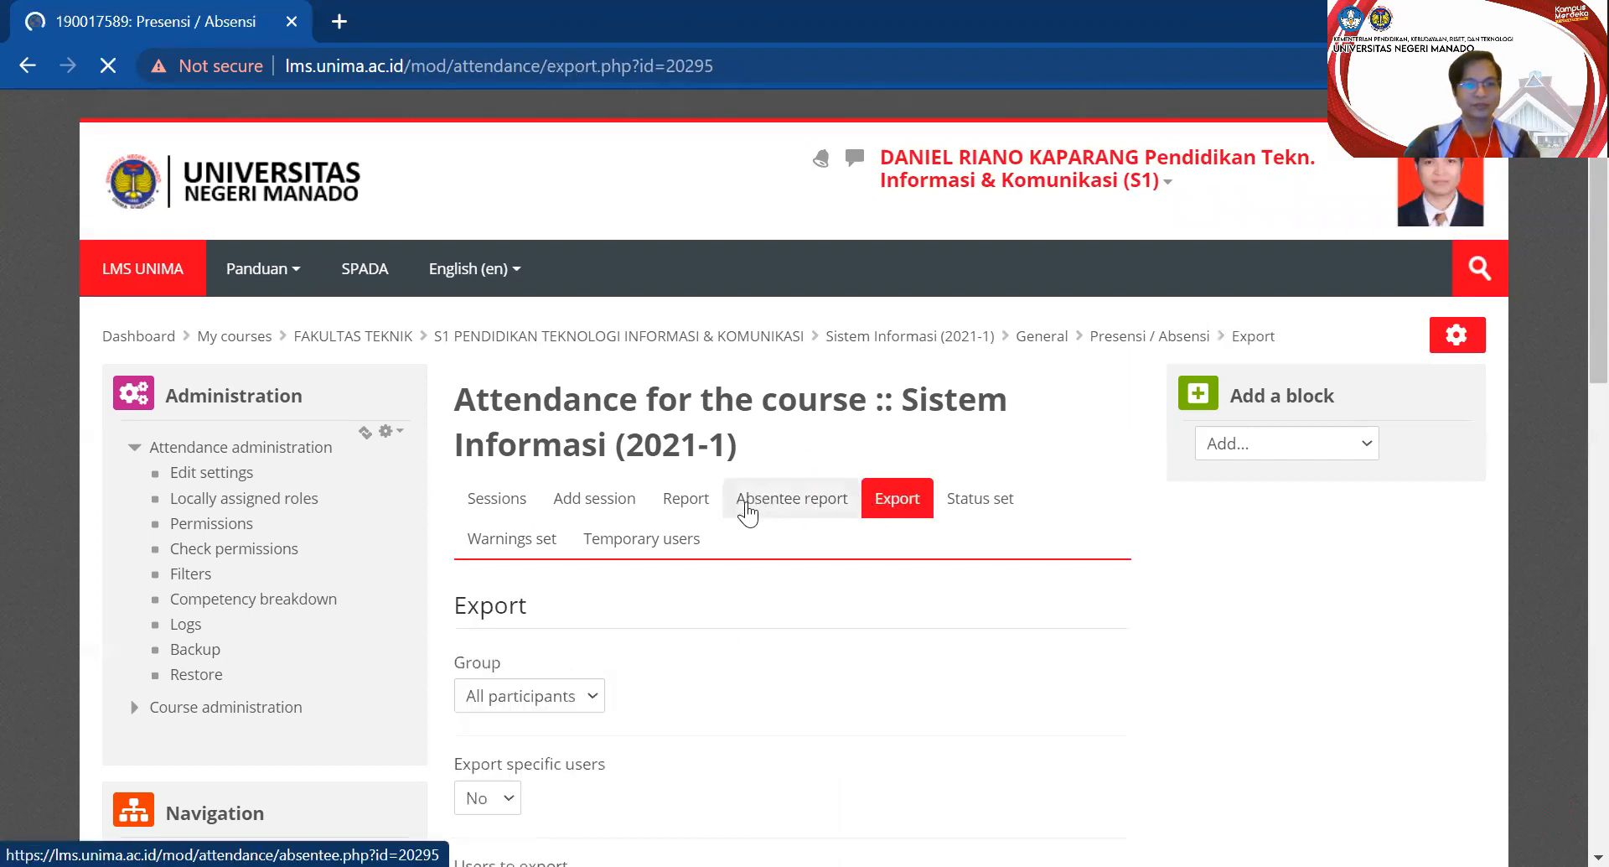
{"action": "scroll", "coordinate": [860, 543], "scroll_direction": "down", "scroll_amount": 3}
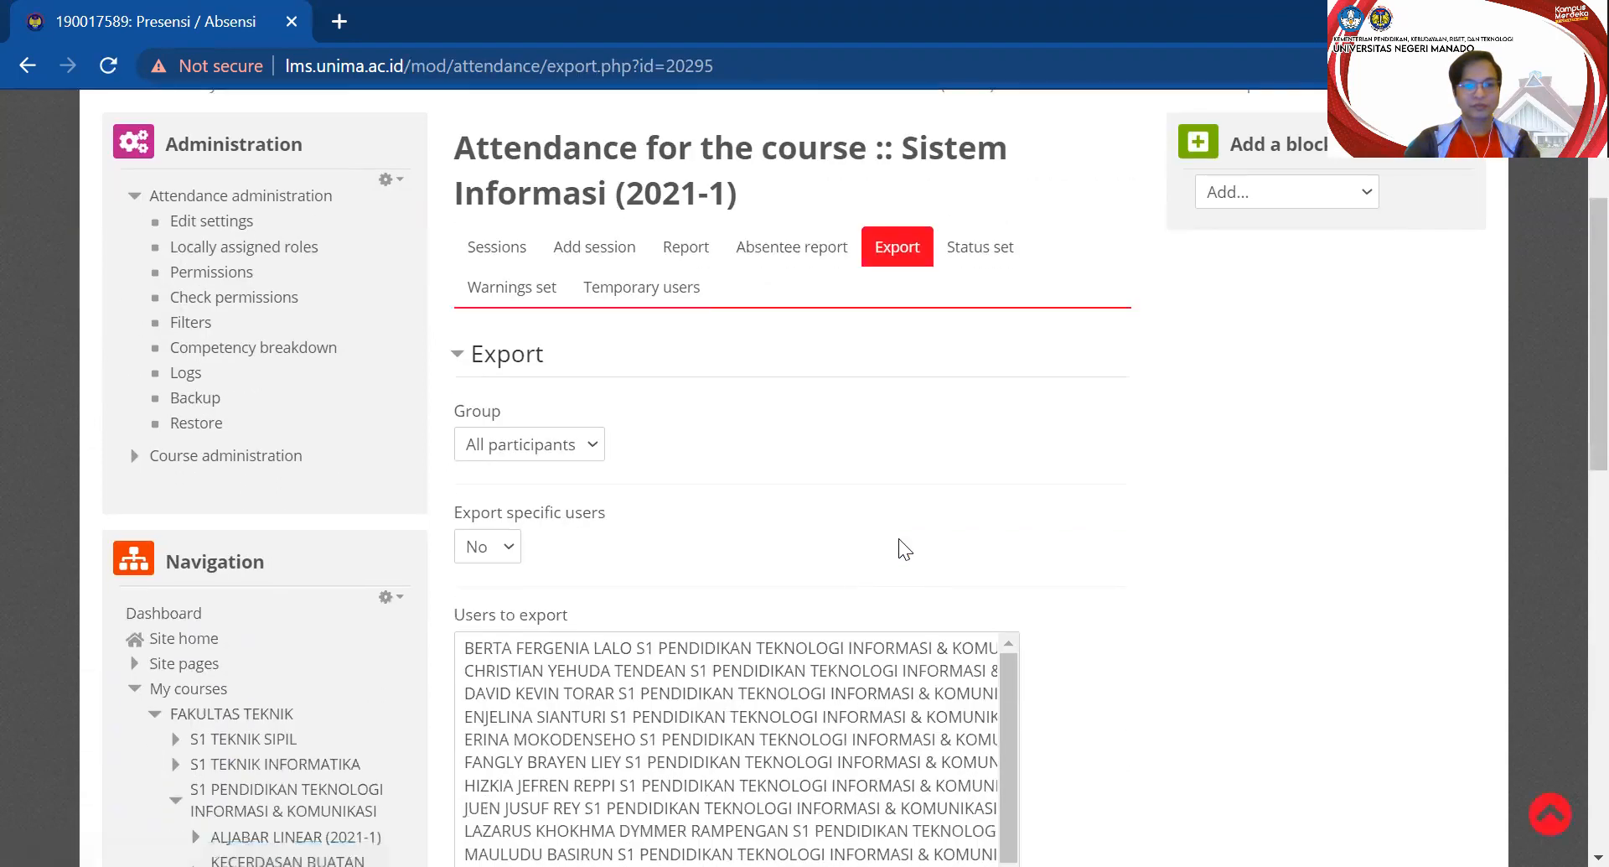
{"action": "scroll", "coordinate": [951, 485], "scroll_direction": "up", "scroll_amount": 2}
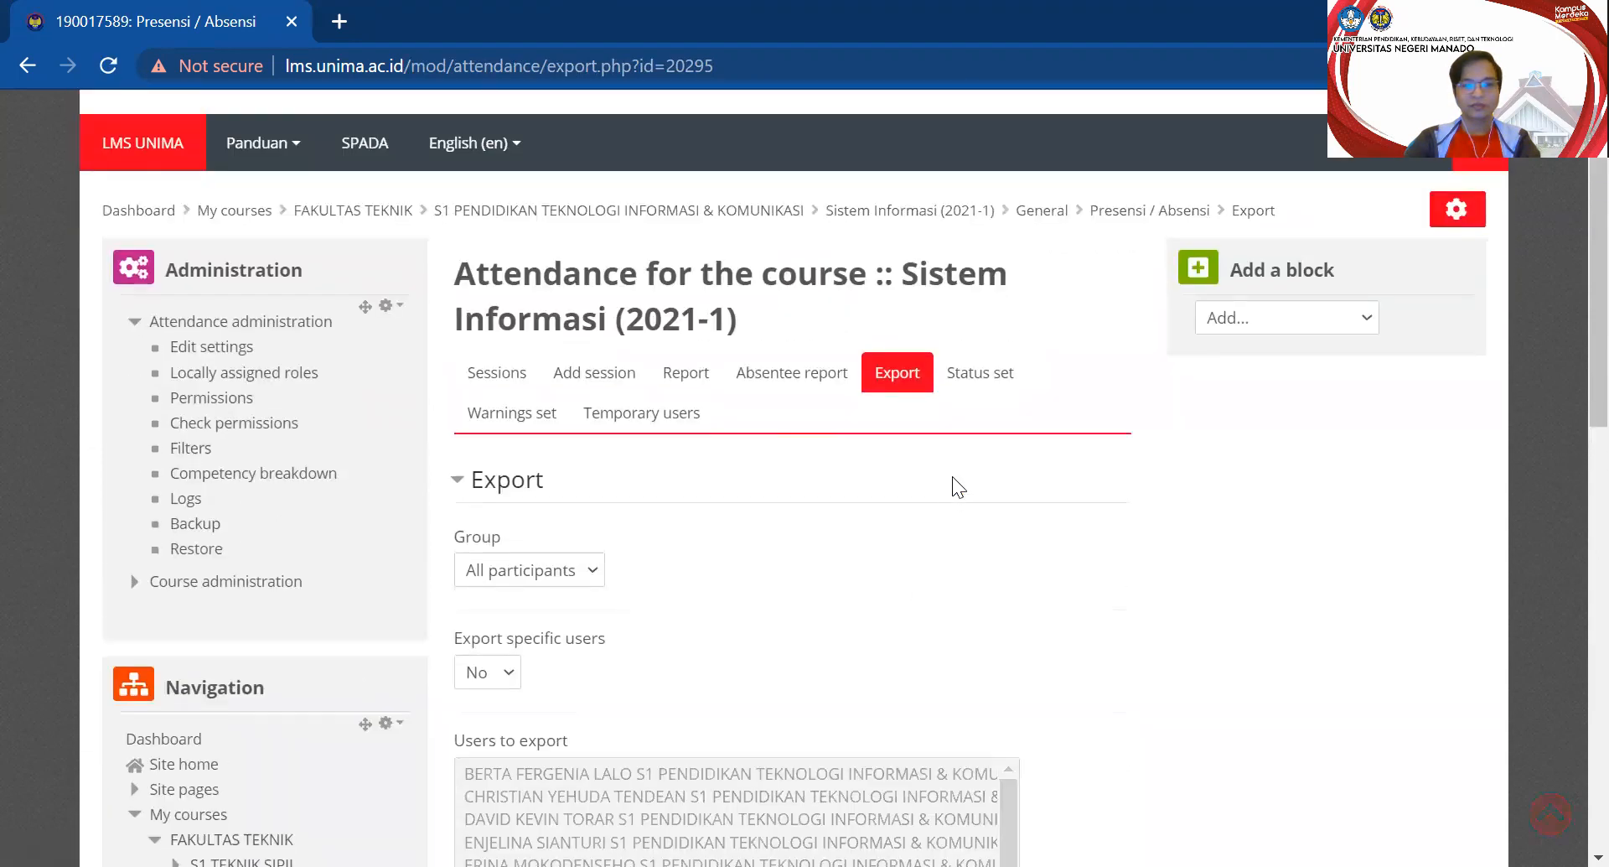
In the attendance status set, change the Present status to acronym H with the description Hadir
{"action": "left_click", "coordinate": [960, 383]}
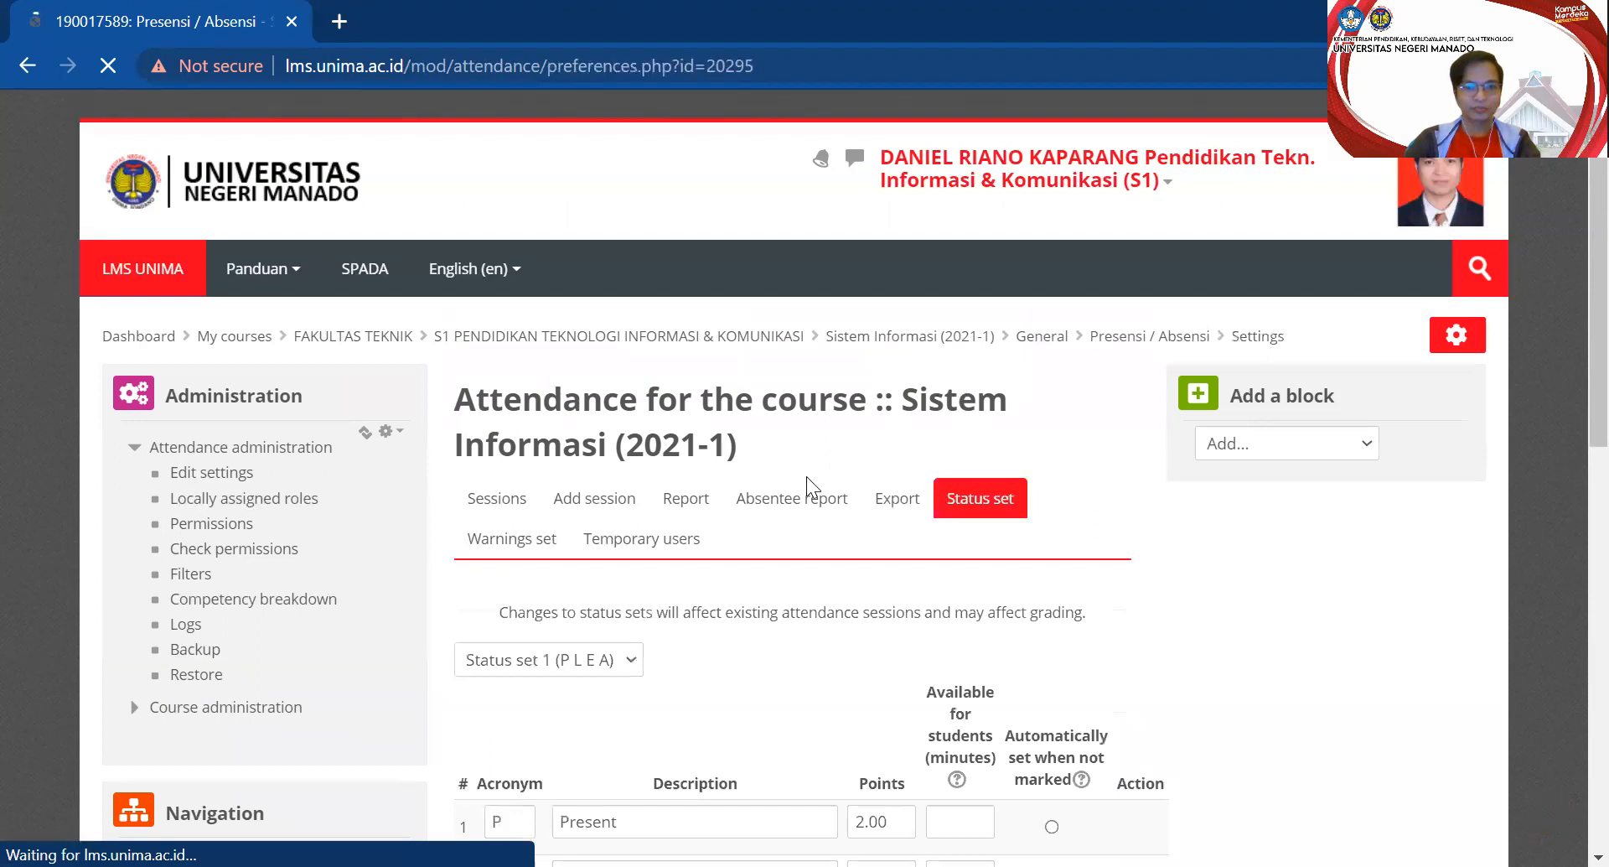
{"action": "scroll", "coordinate": [828, 575], "scroll_direction": "down", "scroll_amount": 2}
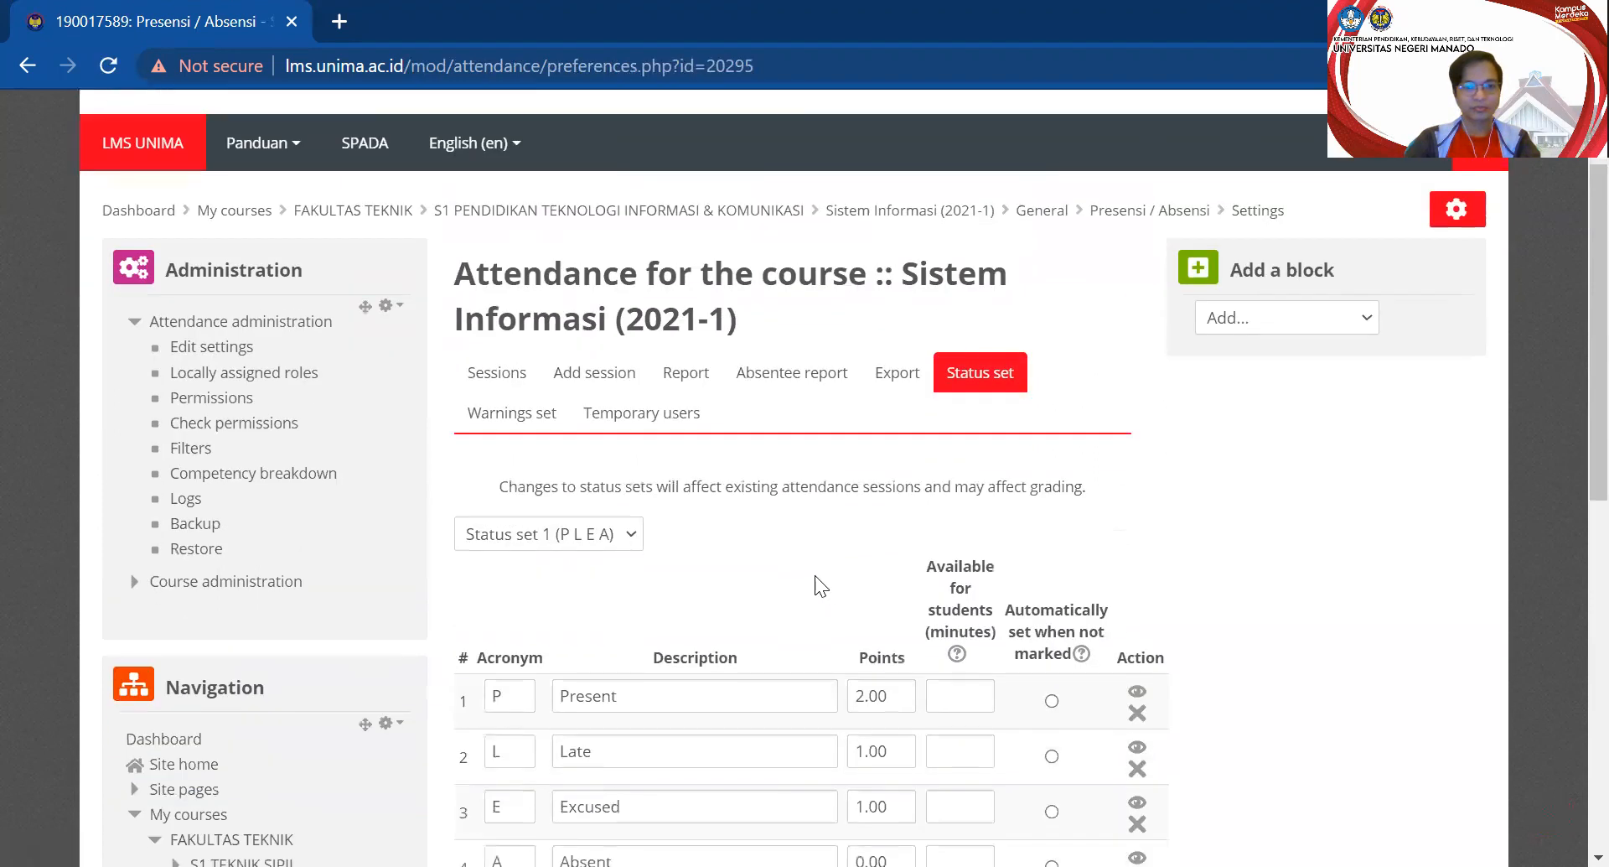
{"action": "scroll", "coordinate": [795, 572], "scroll_direction": "down", "scroll_amount": 2}
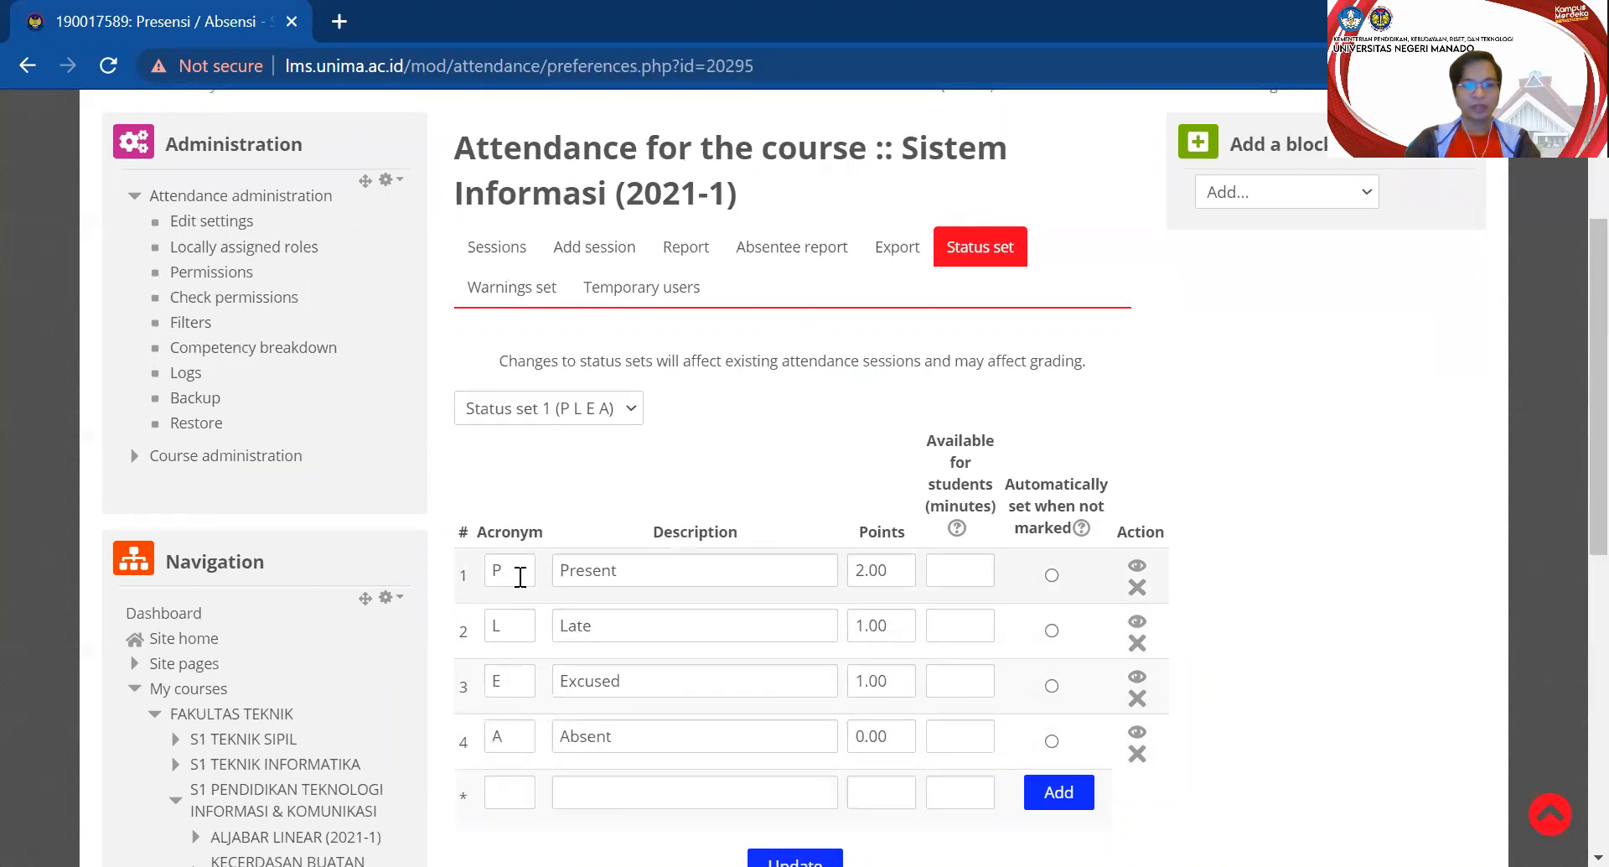
{"action": "left_click_drag", "start_coordinate": [519, 568], "coordinate": [489, 567]}
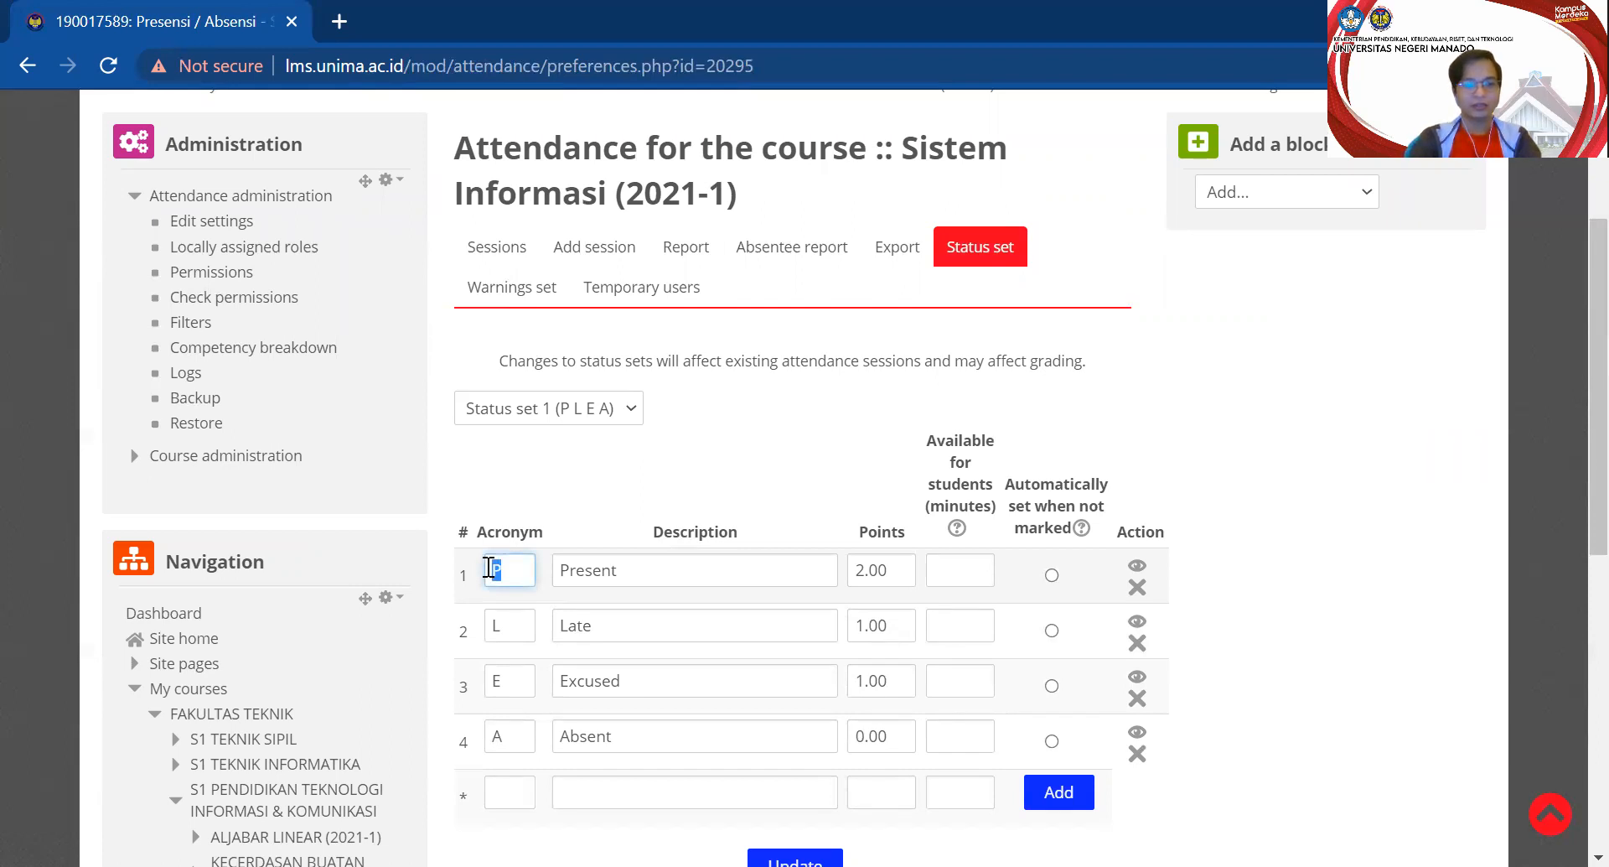
{"action": "type", "text": "H"}
{"action": "key", "text": "Tab"}
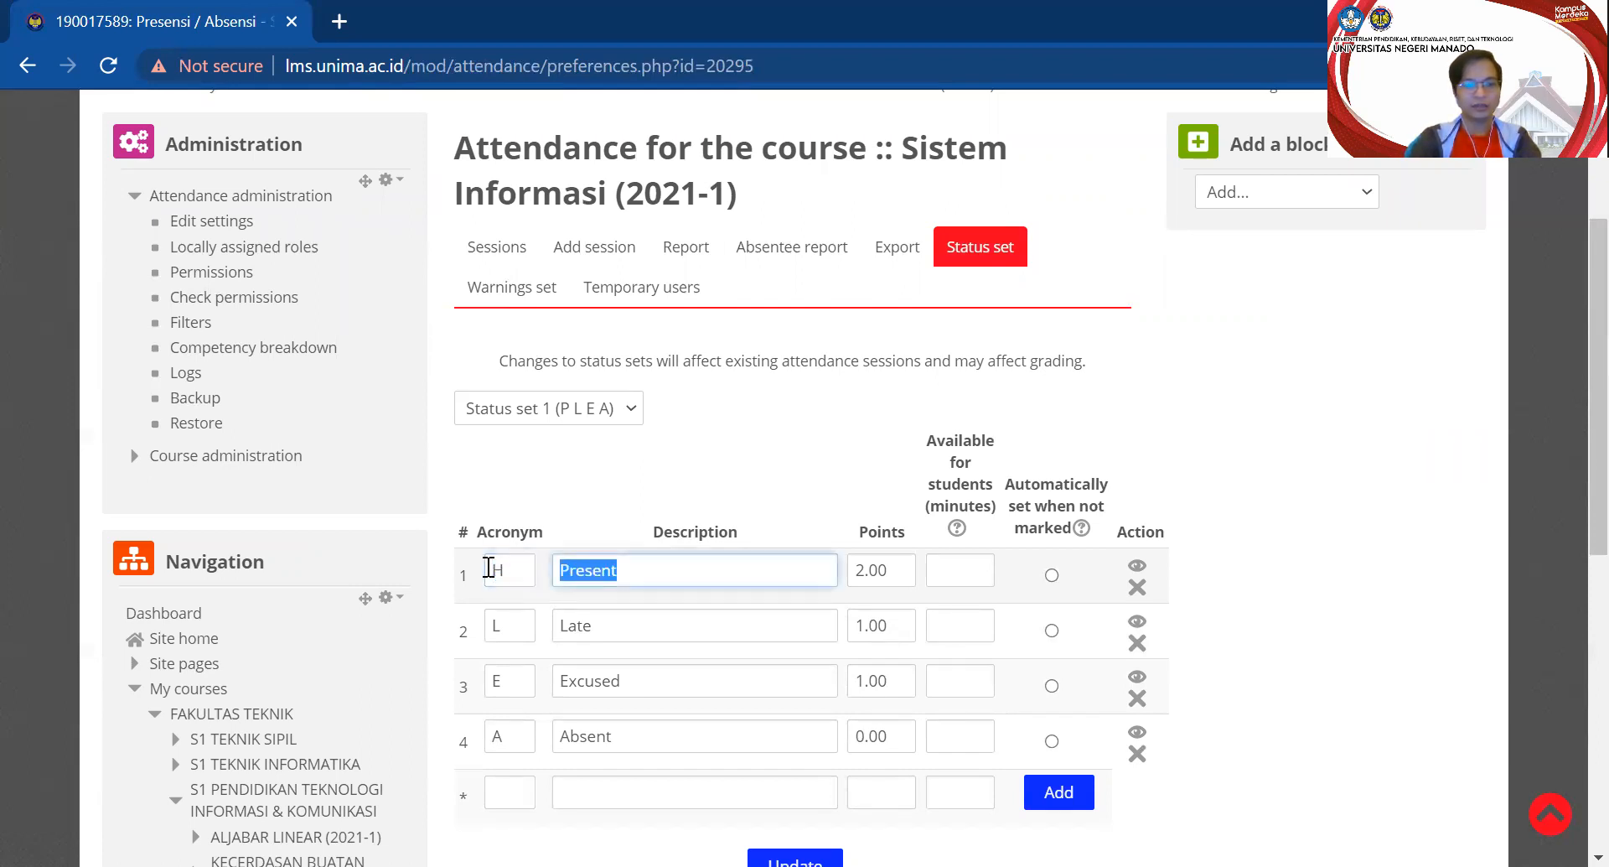
{"action": "type", "text": "Hadir"}
Change the Late status to T with the description Terlambat, and the Excused status to I with the description Ijin
{"action": "double_click", "coordinate": [515, 632]}
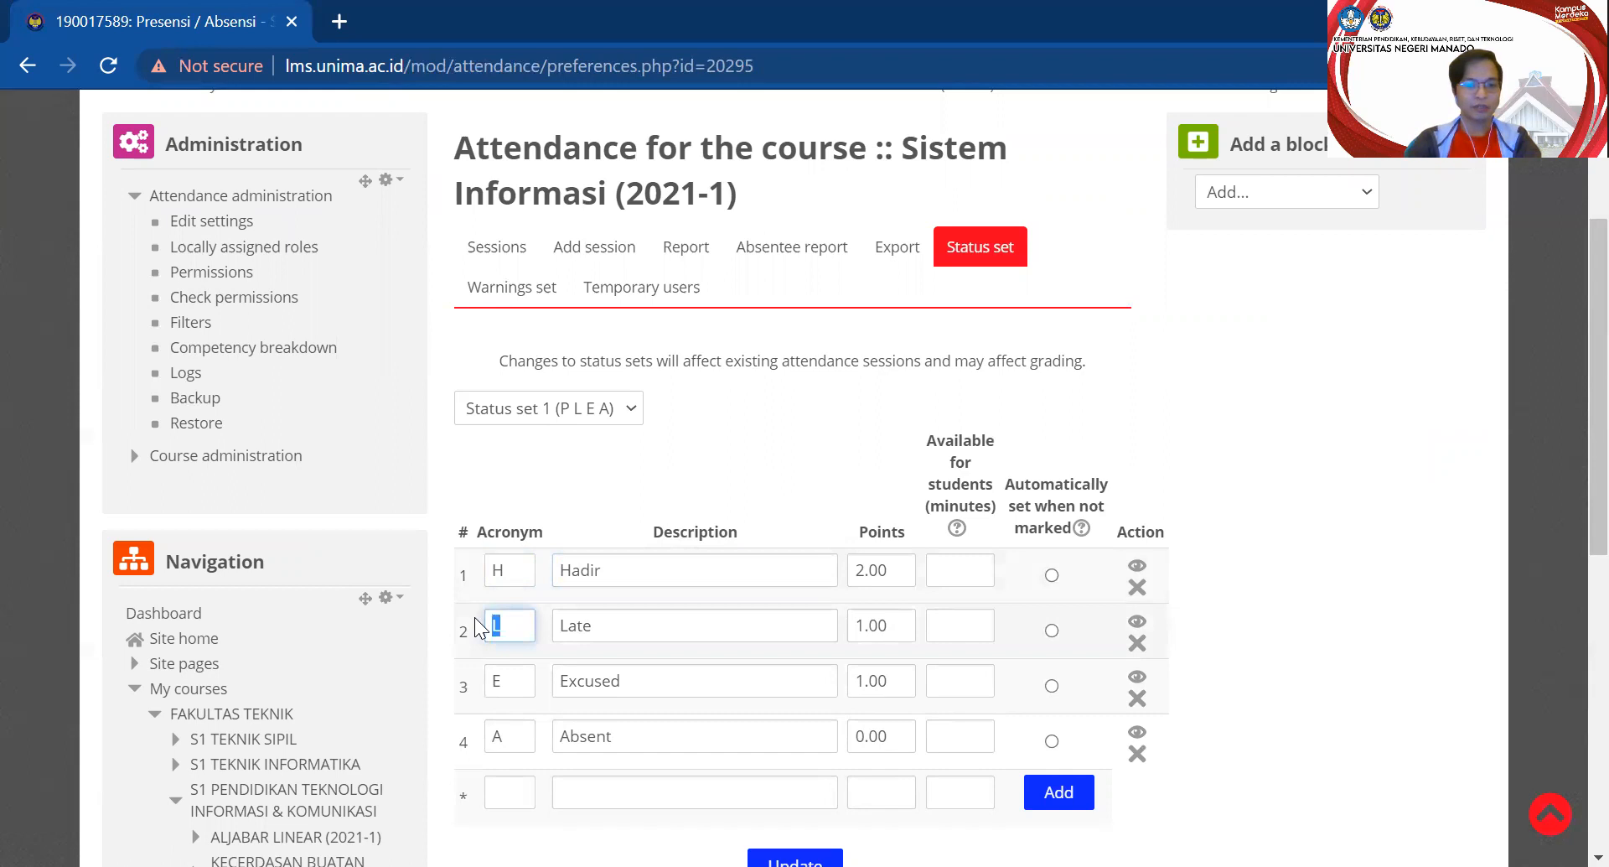
{"action": "type", "text": "T"}
{"action": "key", "text": "Tab"}
{"action": "type", "text": "Terlambat"}
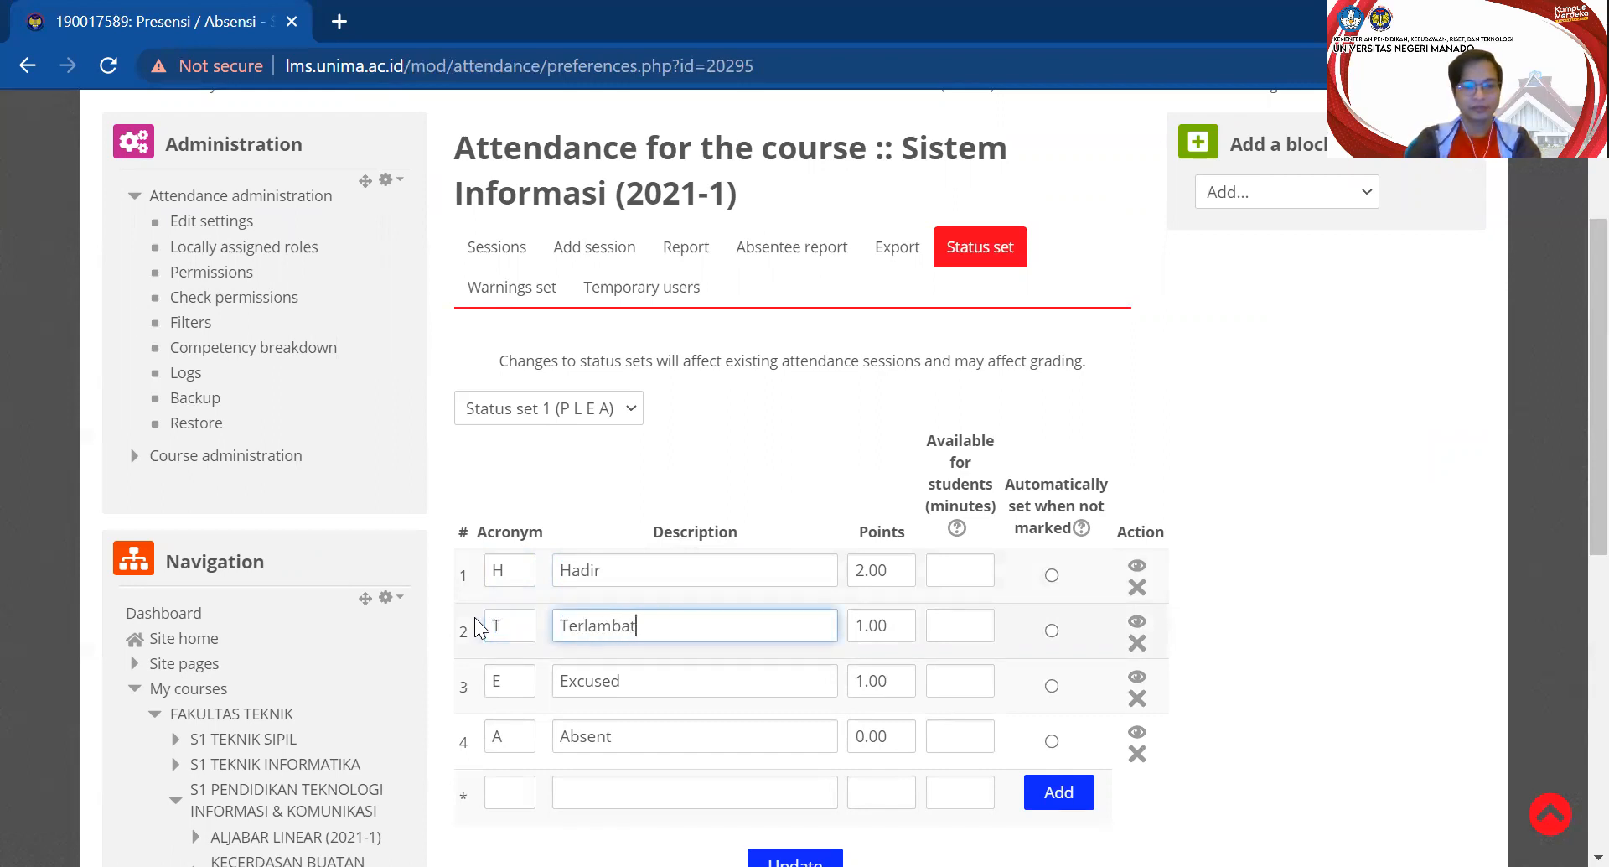
{"action": "double_click", "coordinate": [511, 681]}
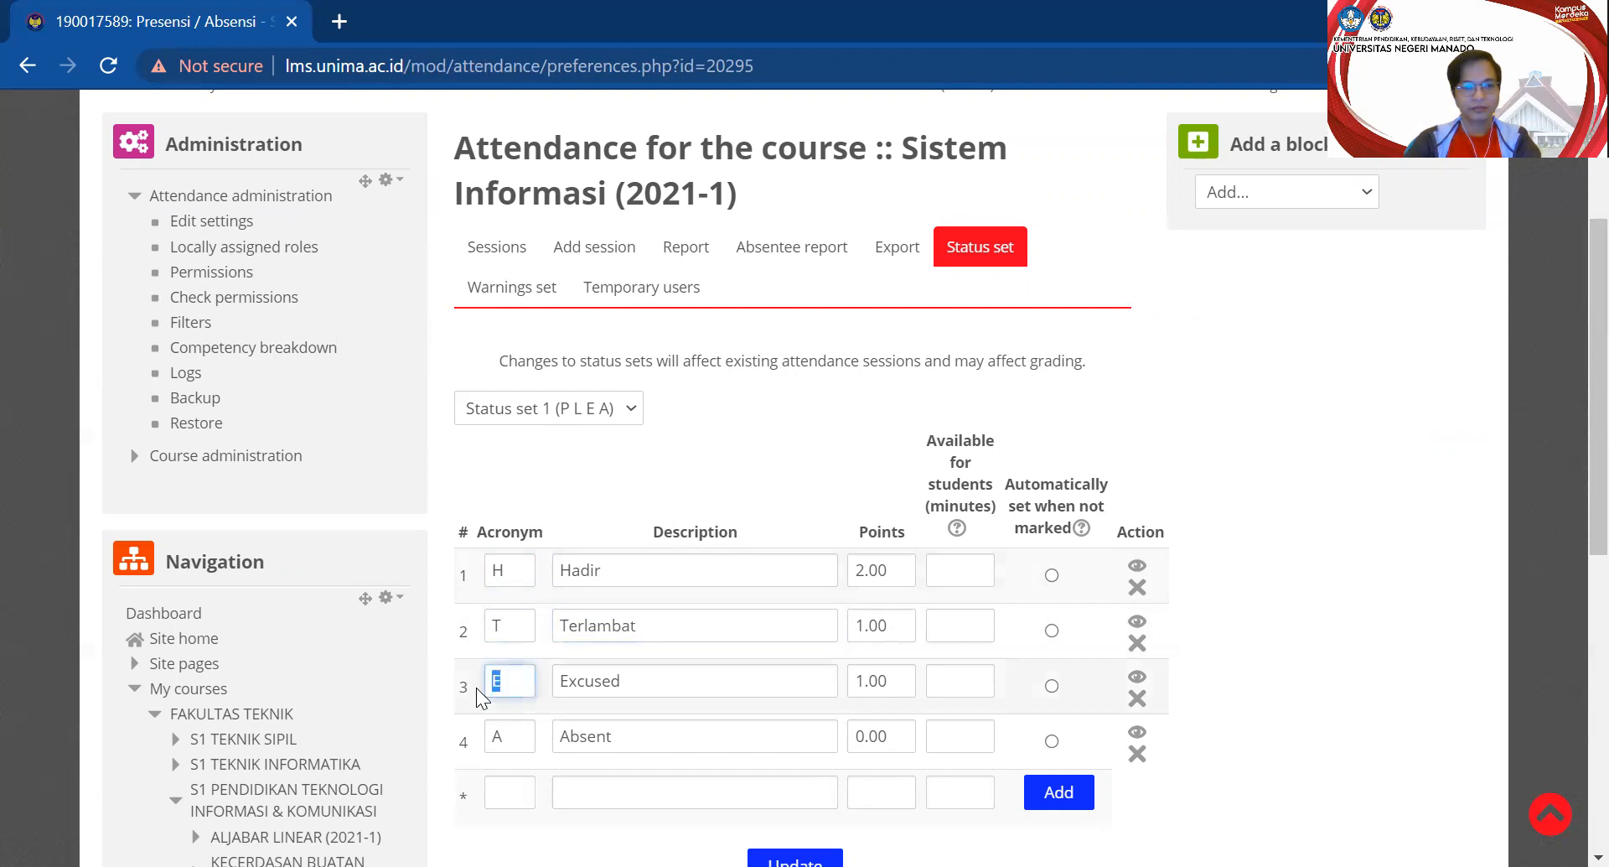
{"action": "type", "text": "I"}
{"action": "key", "text": "Tab"}
{"action": "type", "text": "Ijin"}
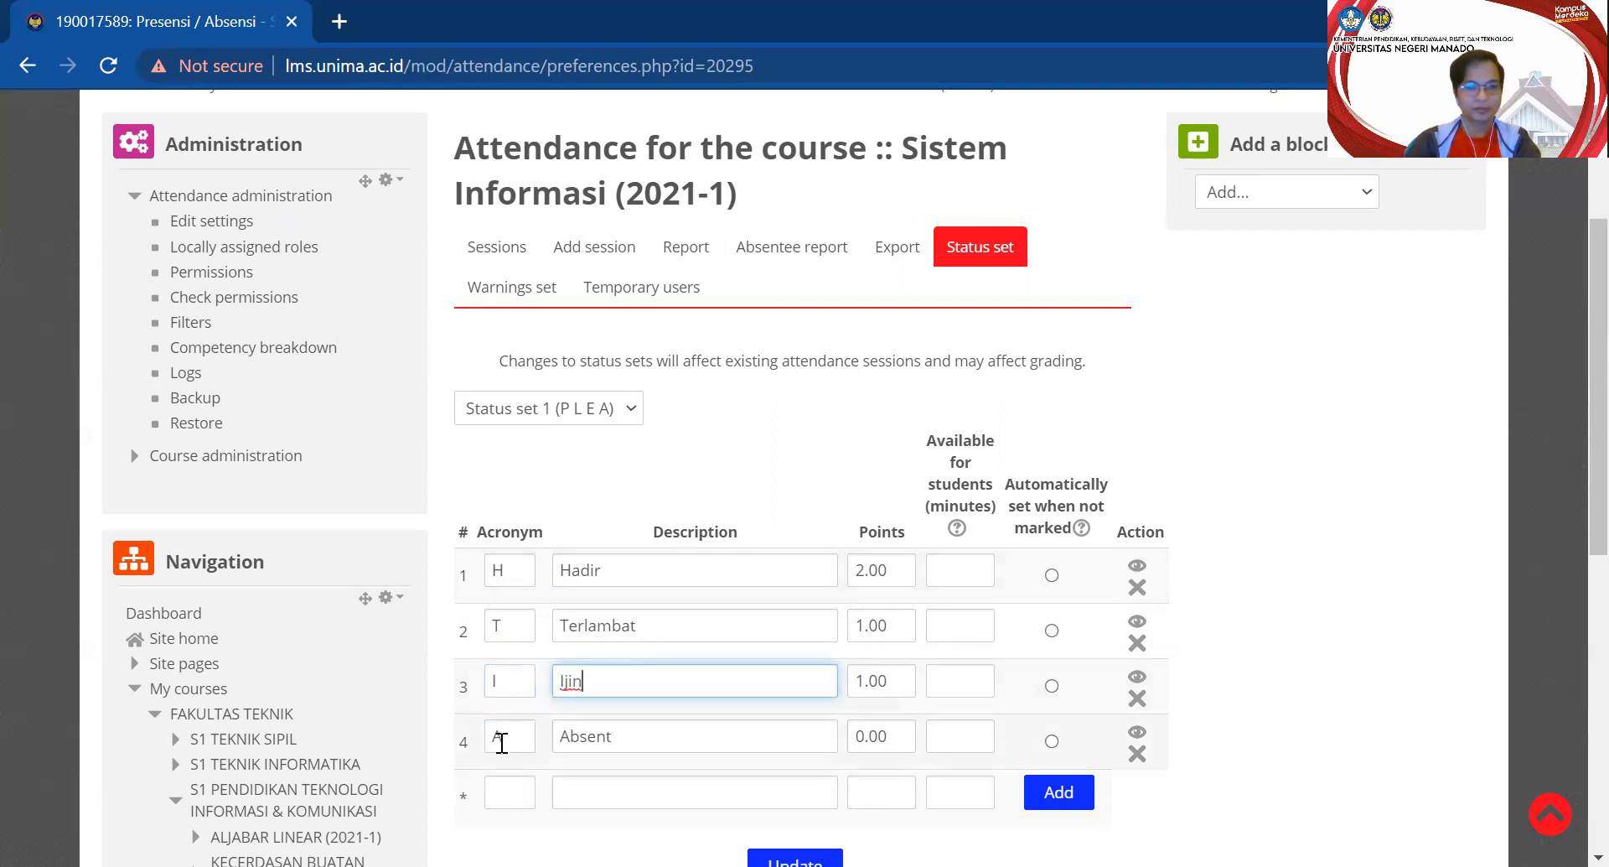
Set the Absent status description to Alpa, keeping acronym A, and save the status set
{"action": "double_click", "coordinate": [500, 739]}
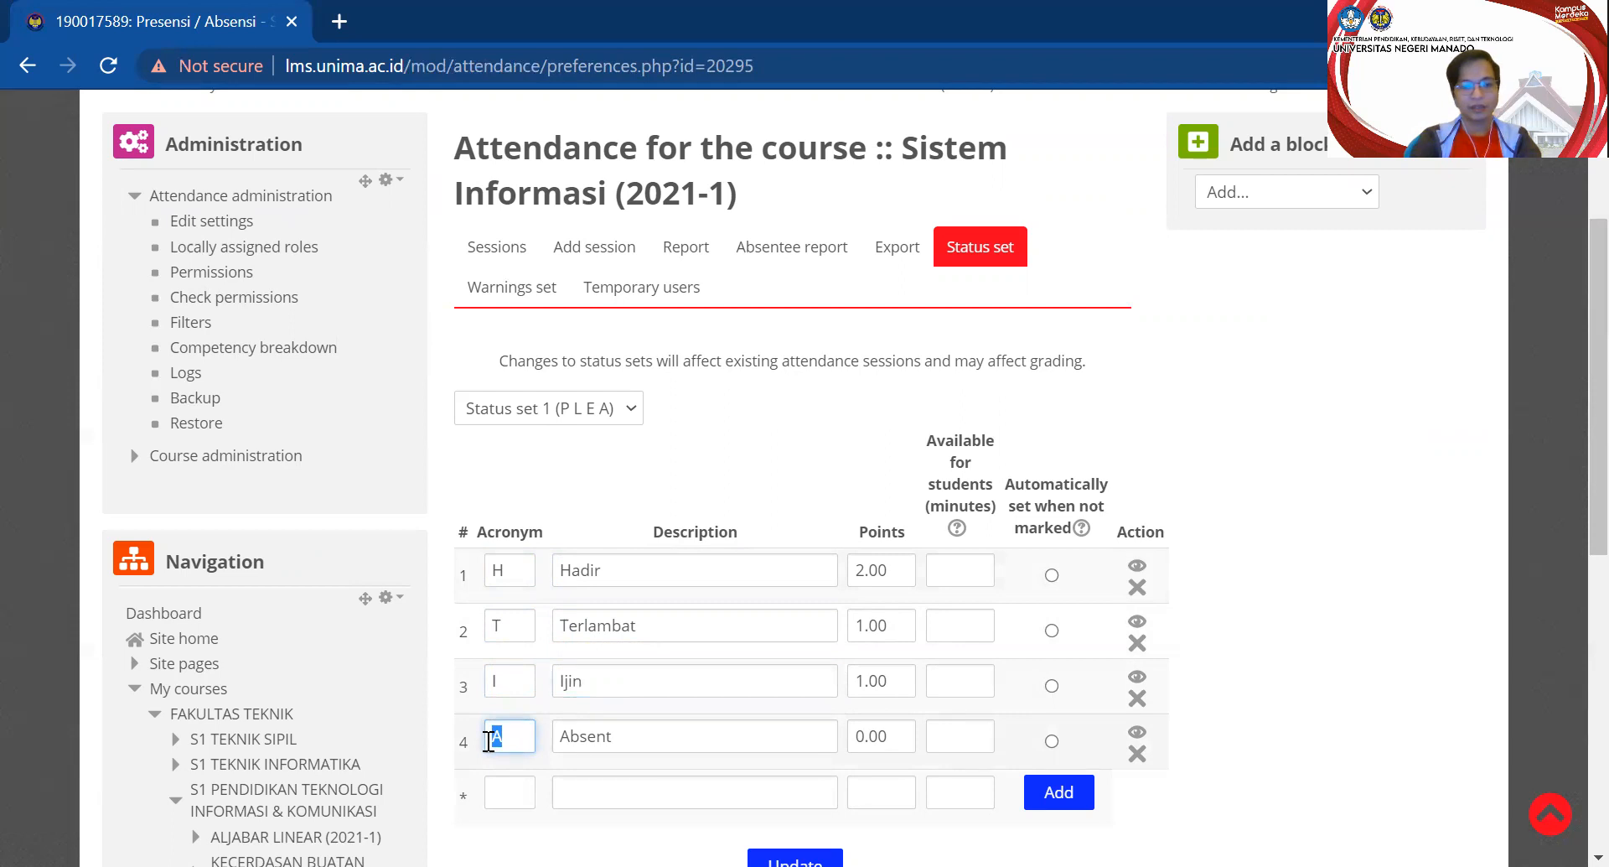
{"action": "key", "text": "Tab"}
{"action": "type", "text": "A"}
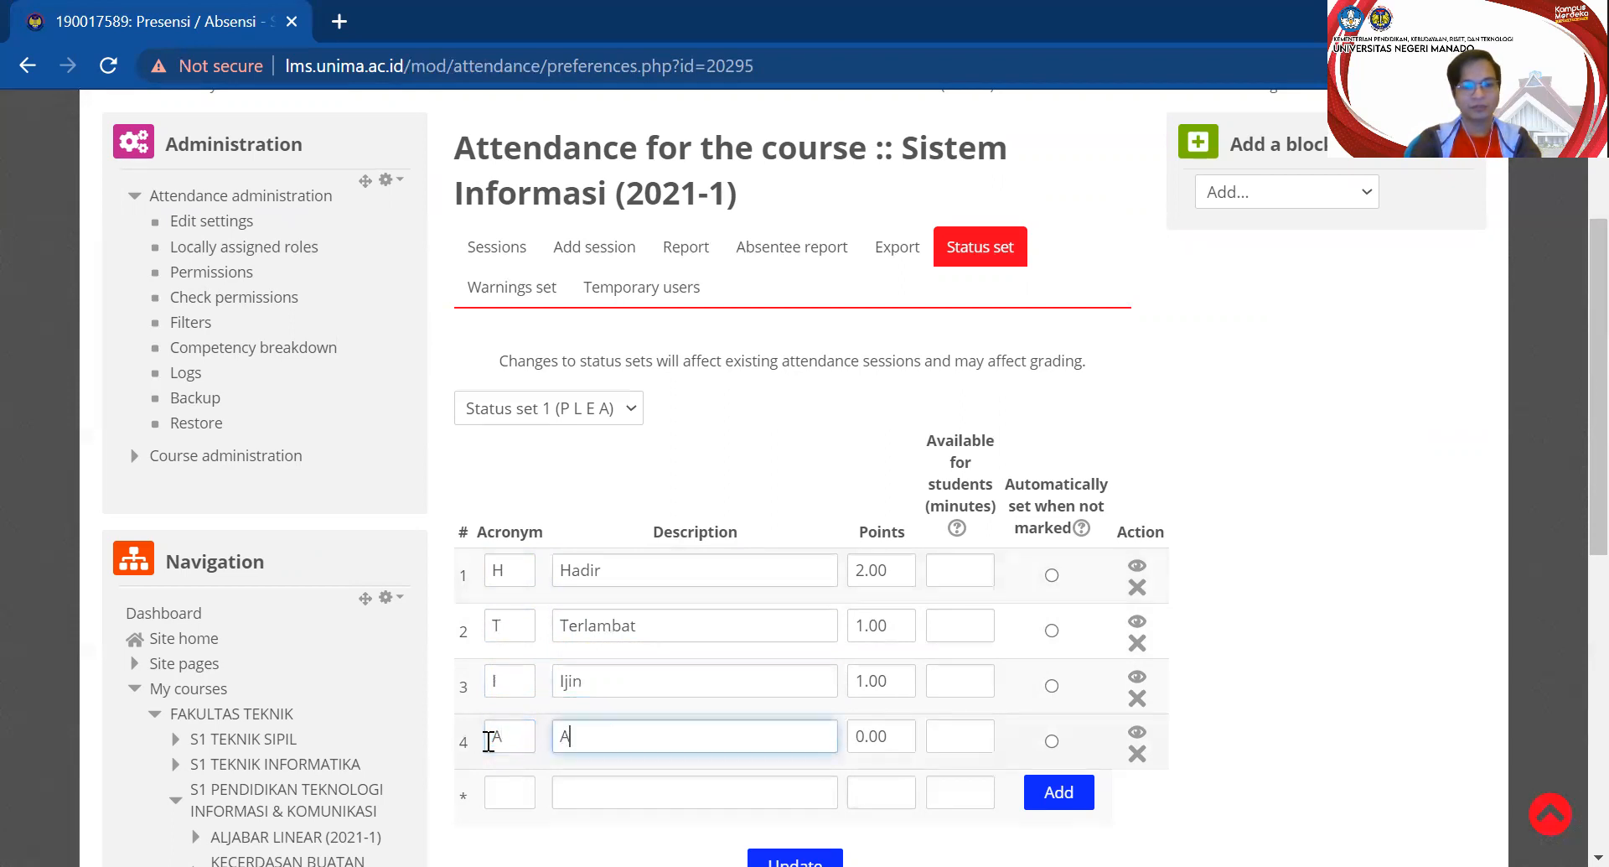
{"action": "type", "text": "lpa"}
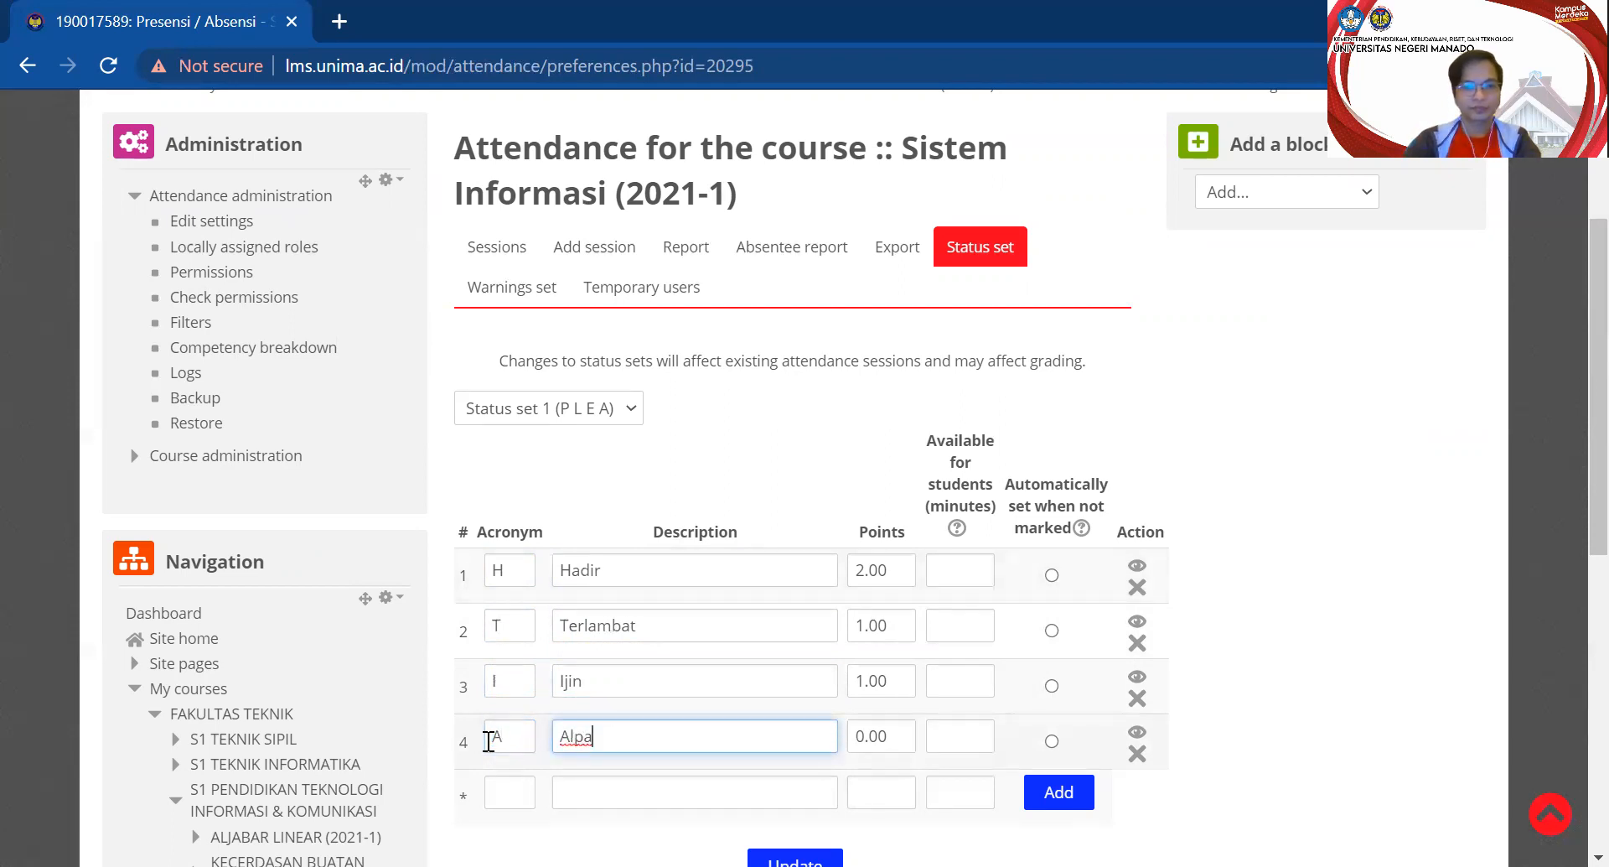
{"action": "scroll", "coordinate": [620, 700], "scroll_direction": "down", "scroll_amount": 1}
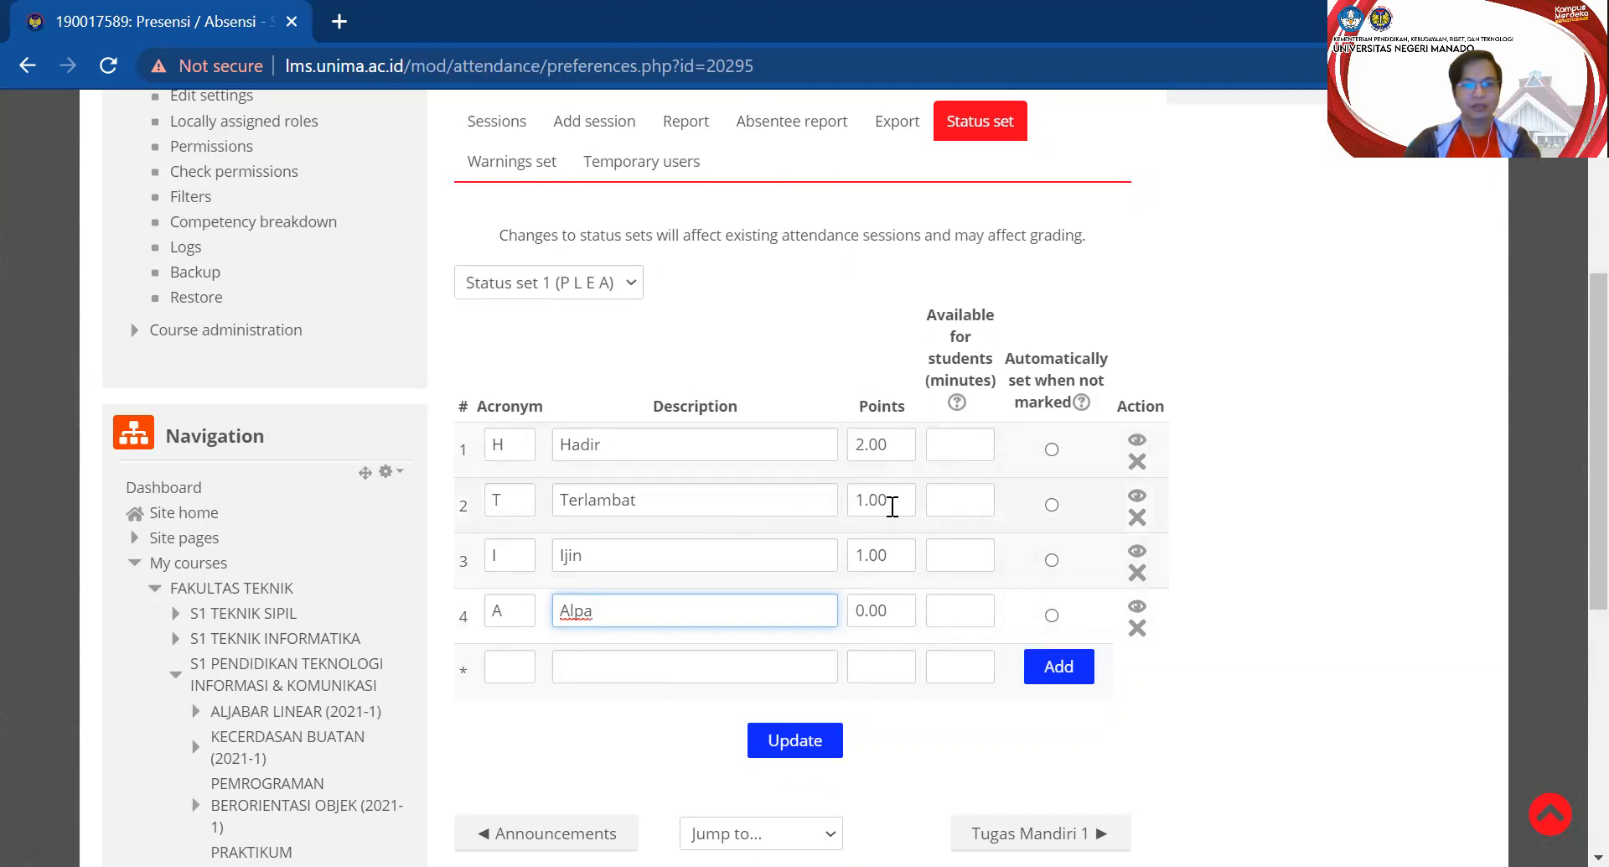
{"action": "left_click_drag", "start_coordinate": [892, 504], "coordinate": [855, 505]}
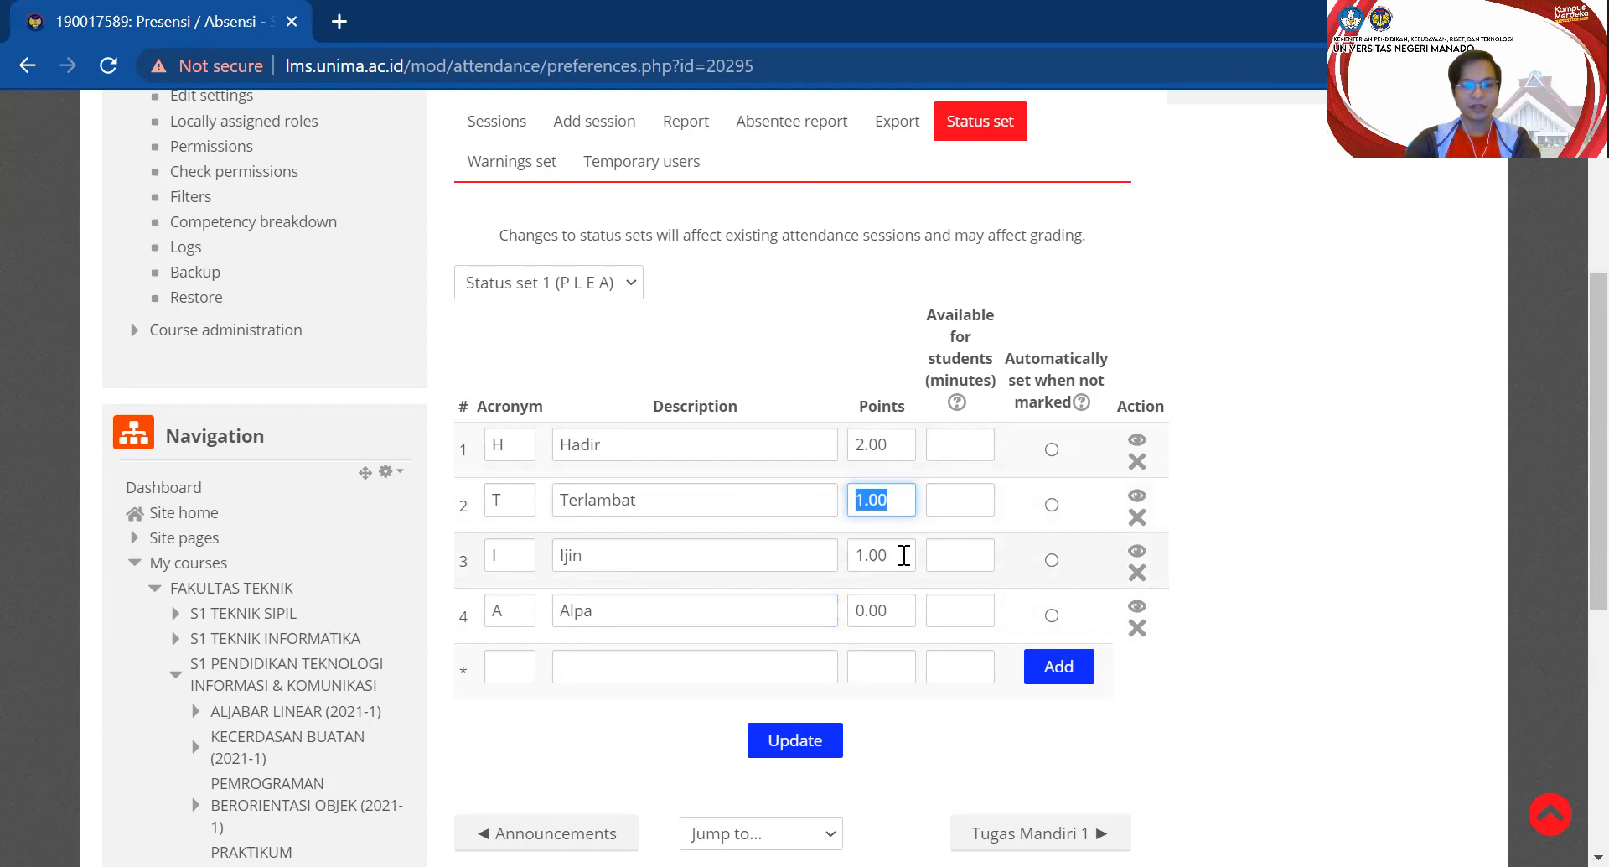
{"action": "left_click_drag", "start_coordinate": [905, 555], "coordinate": [842, 560]}
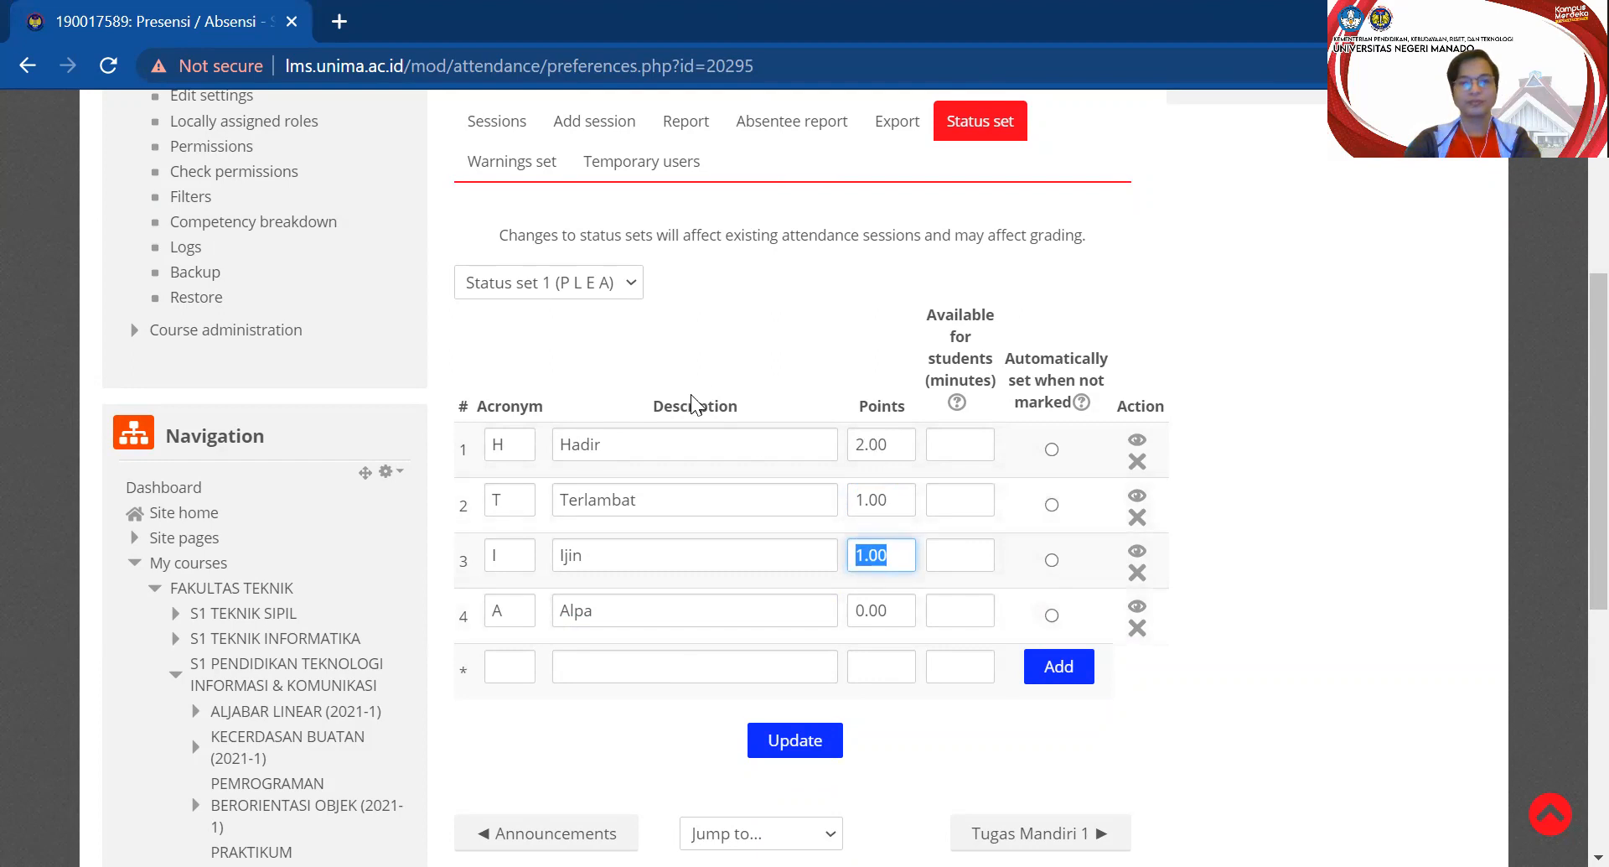
{"action": "left_click", "coordinate": [778, 743]}
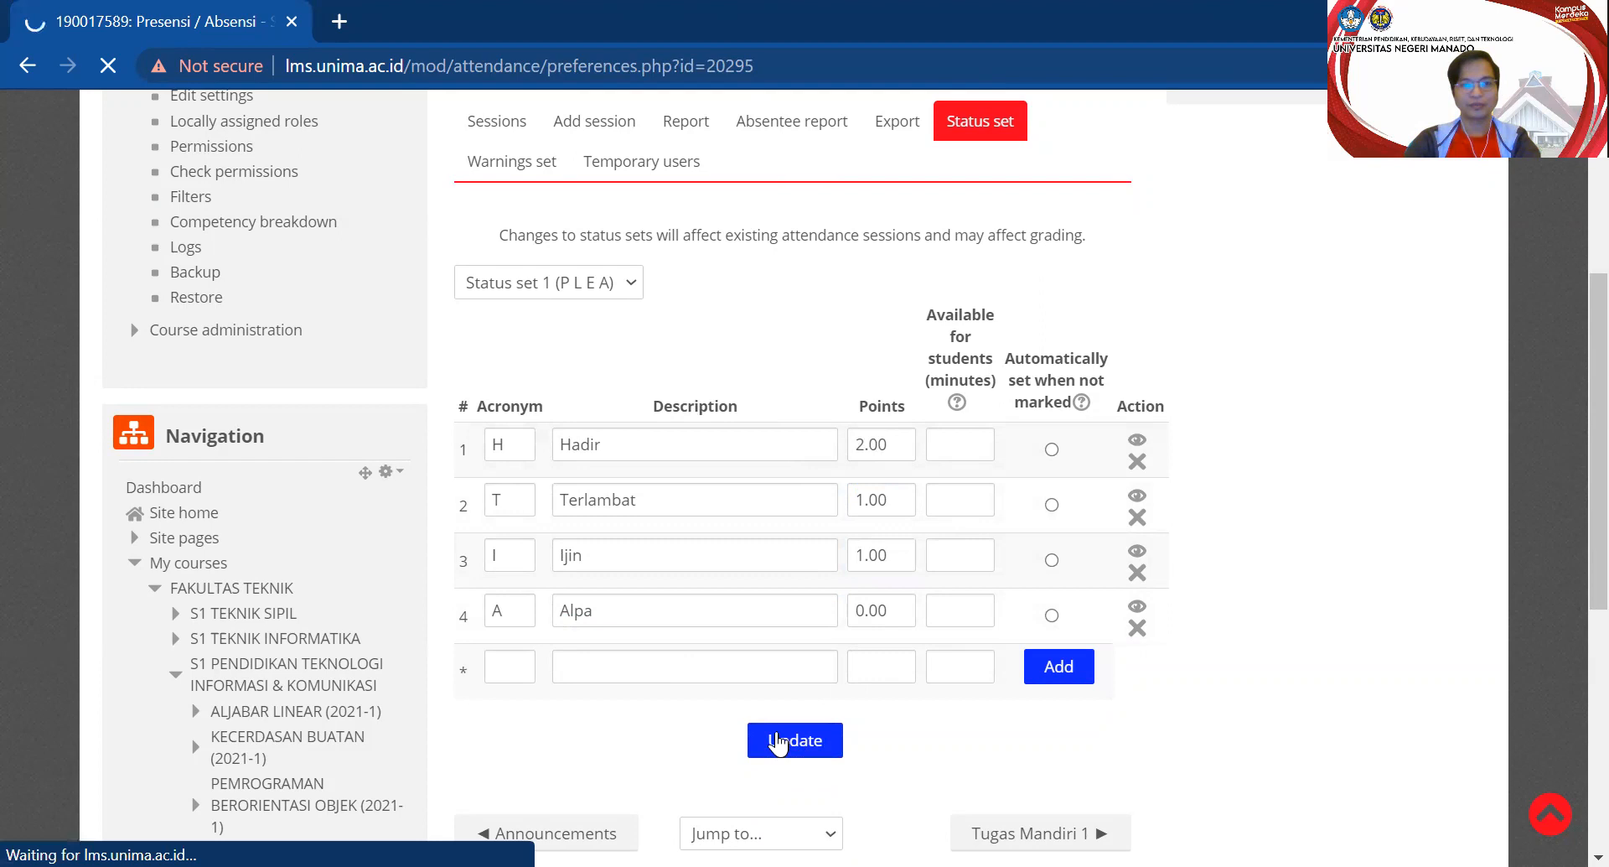
Check the saved status set and the status acronym columns in the attendance report
{"action": "scroll", "coordinate": [784, 695], "scroll_direction": "down", "scroll_amount": 1}
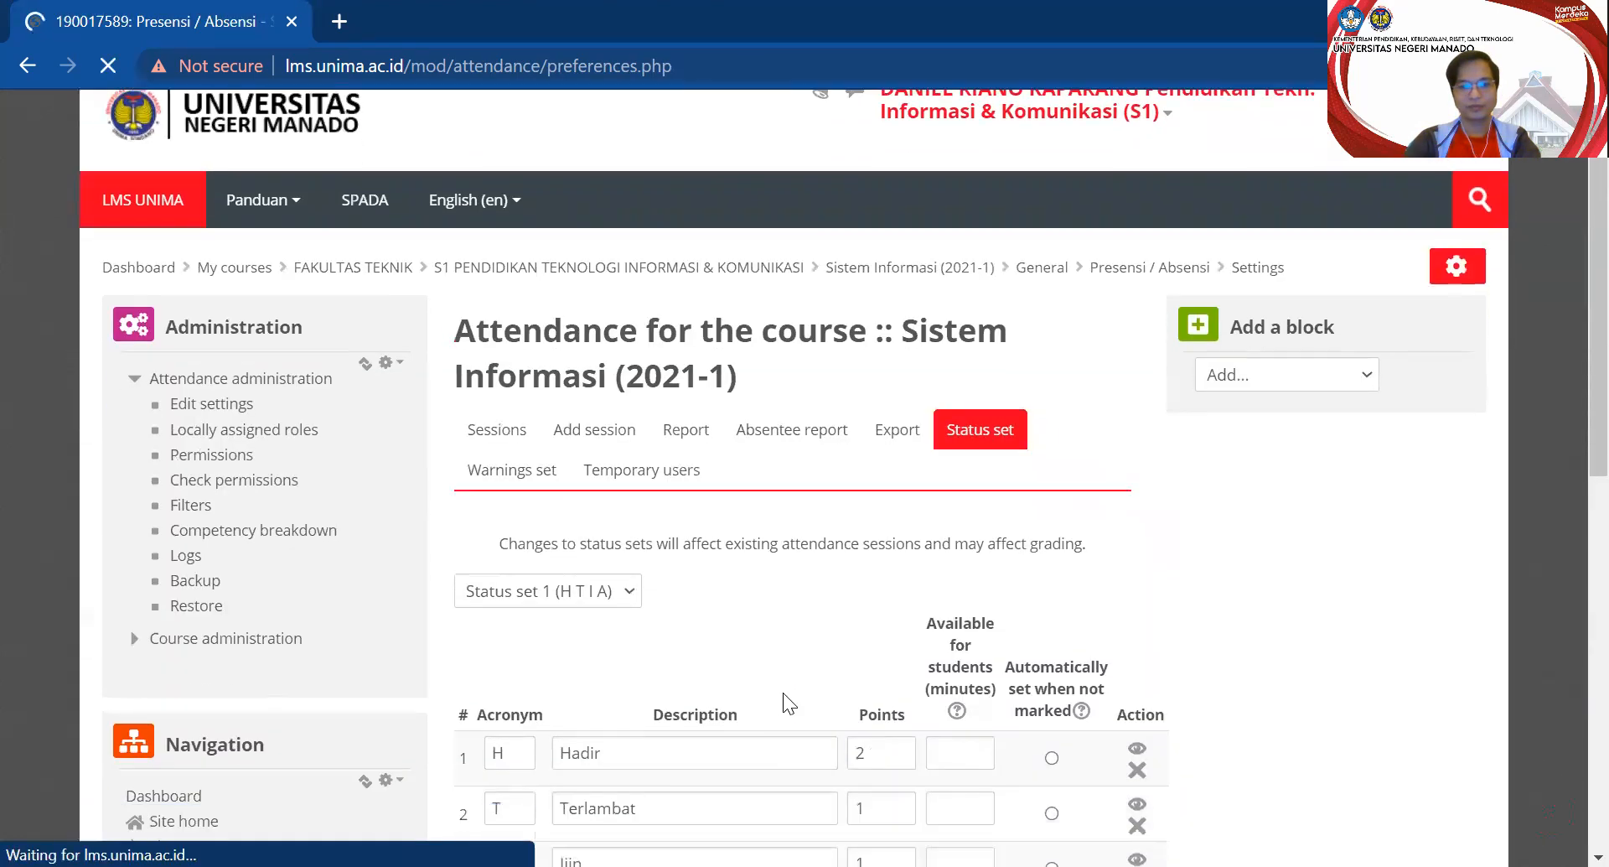
{"action": "scroll", "coordinate": [783, 692], "scroll_direction": "down", "scroll_amount": 1}
{"action": "scroll", "coordinate": [789, 665], "scroll_direction": "down", "scroll_amount": 4}
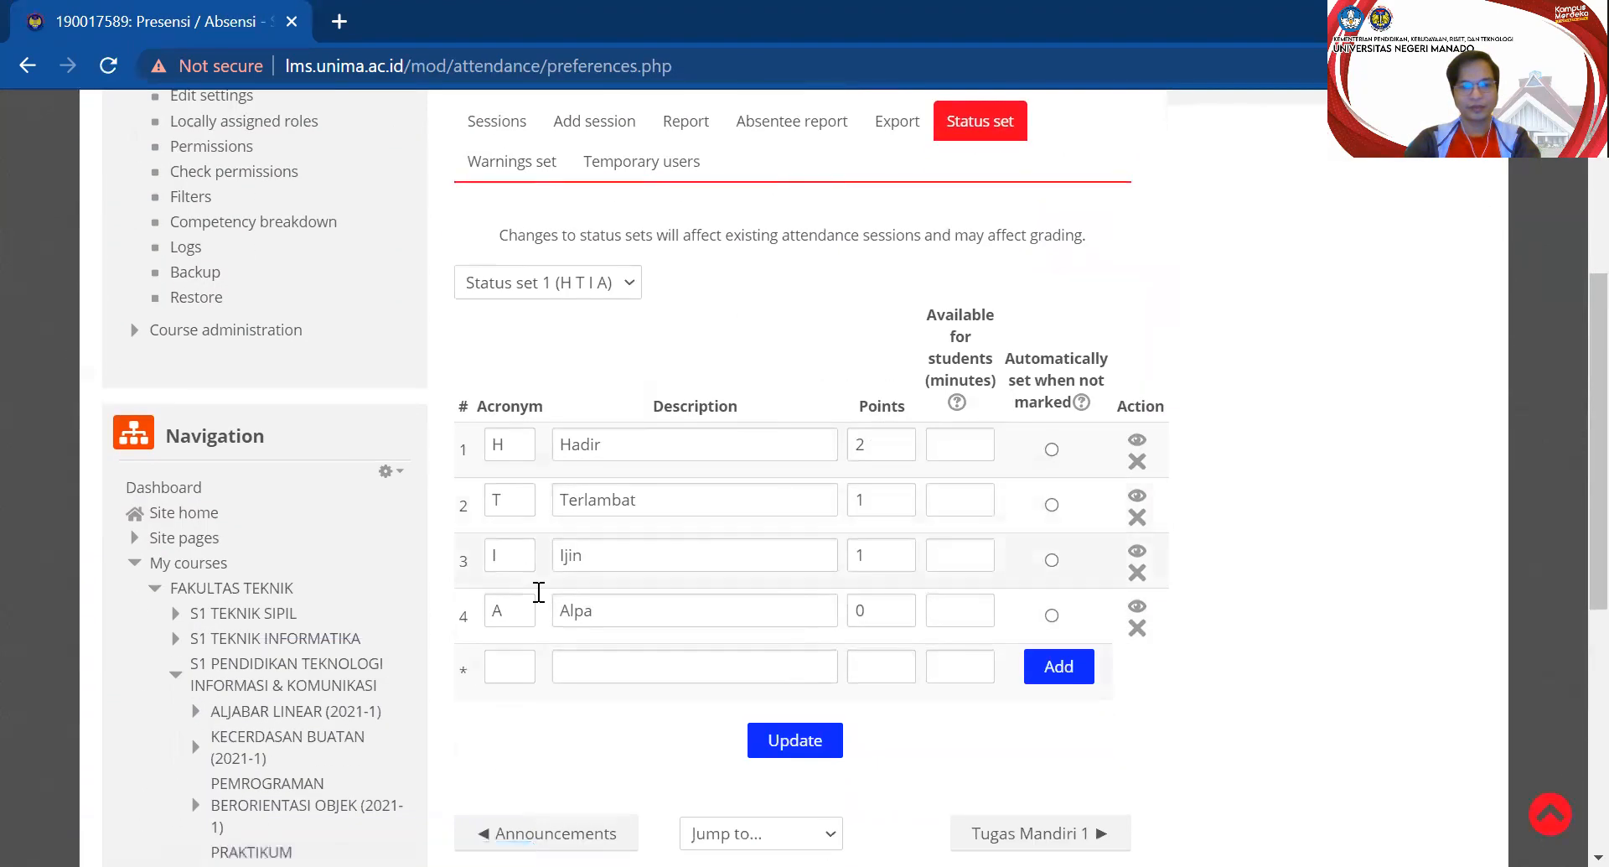
{"action": "scroll", "coordinate": [729, 596], "scroll_direction": "up", "scroll_amount": 4}
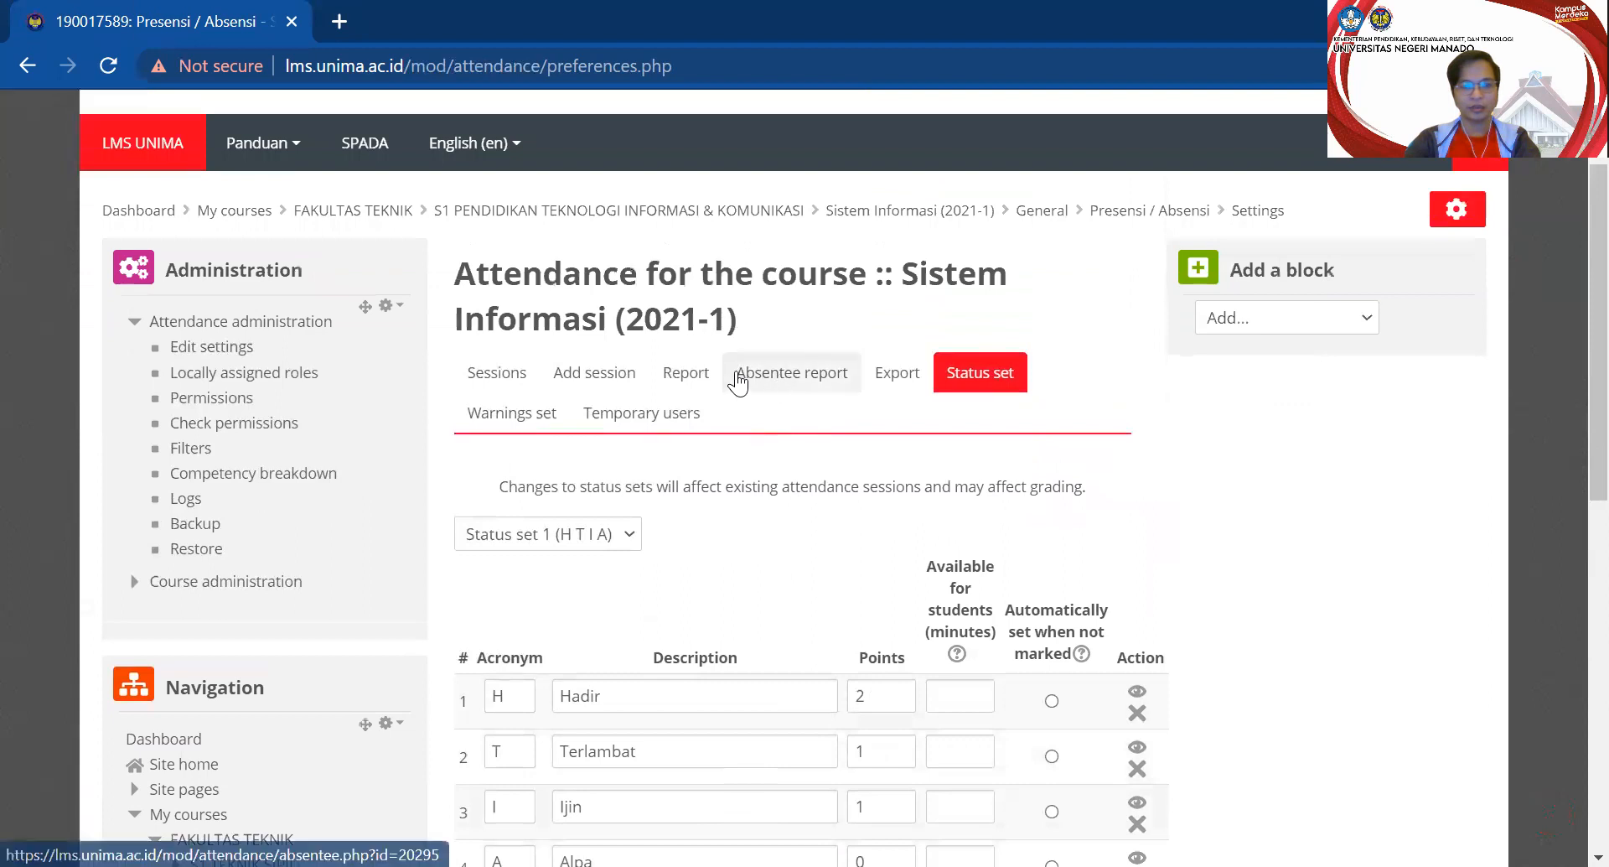
{"action": "left_click", "coordinate": [680, 384]}
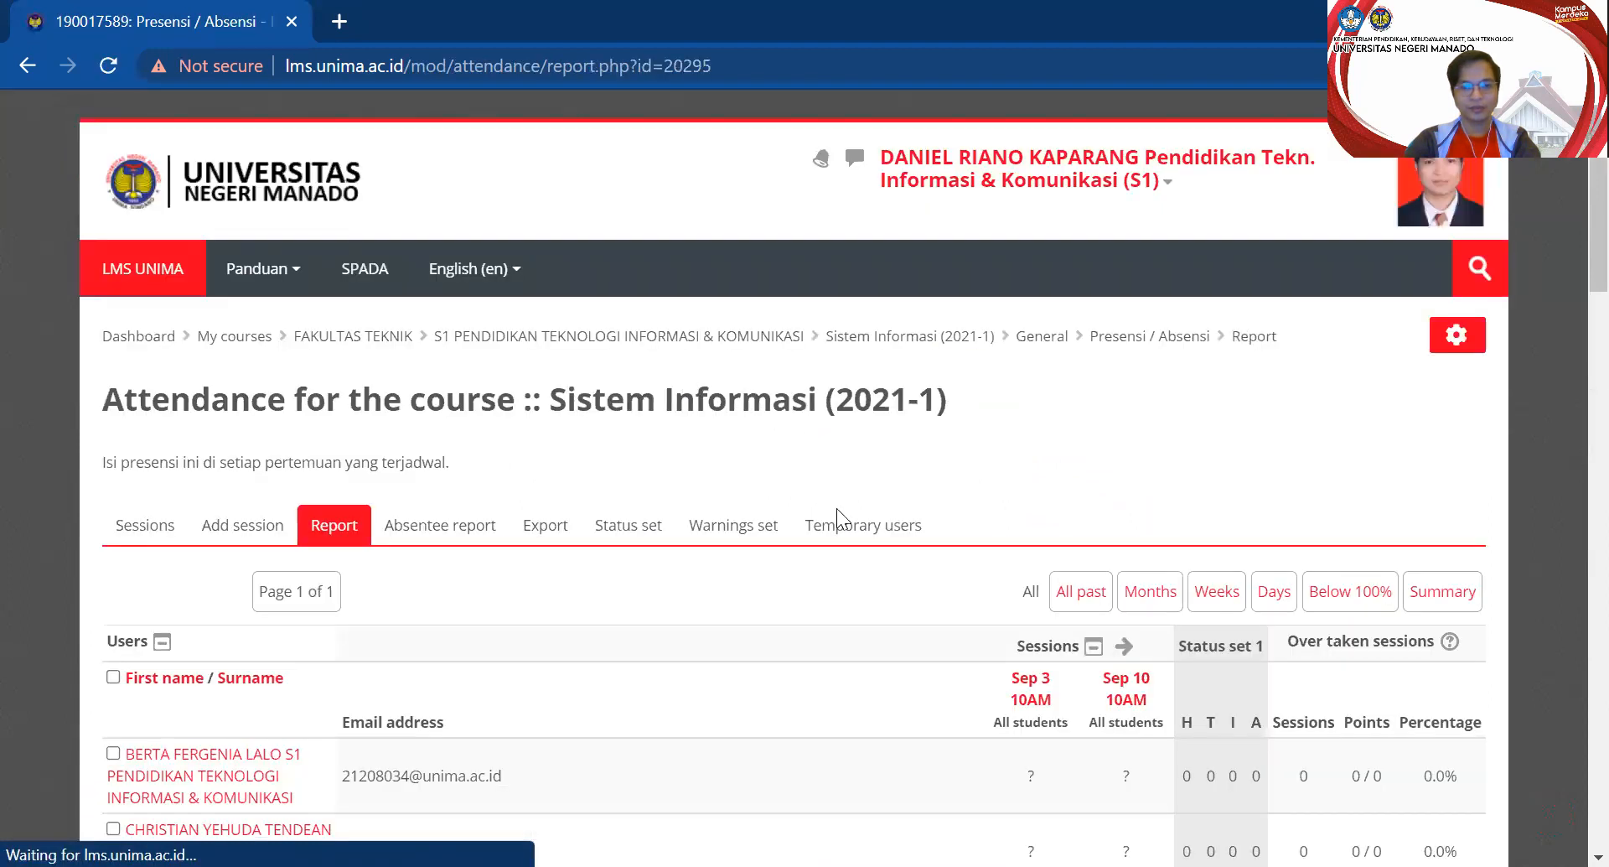
{"action": "scroll", "coordinate": [897, 536], "scroll_direction": "down", "scroll_amount": 5}
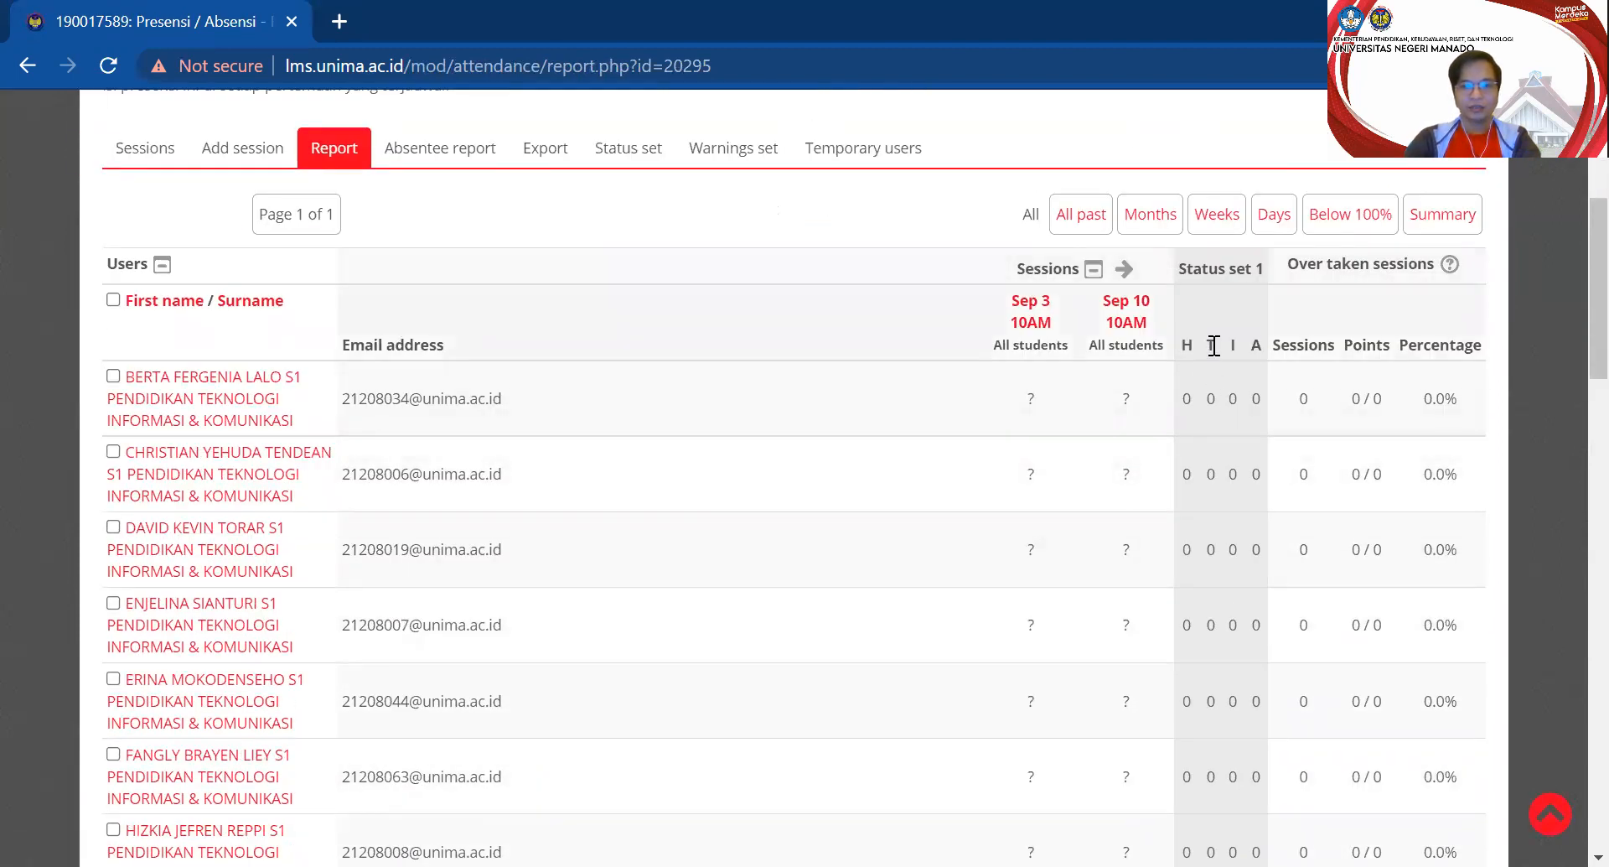
{"action": "double_click", "coordinate": [1213, 345]}
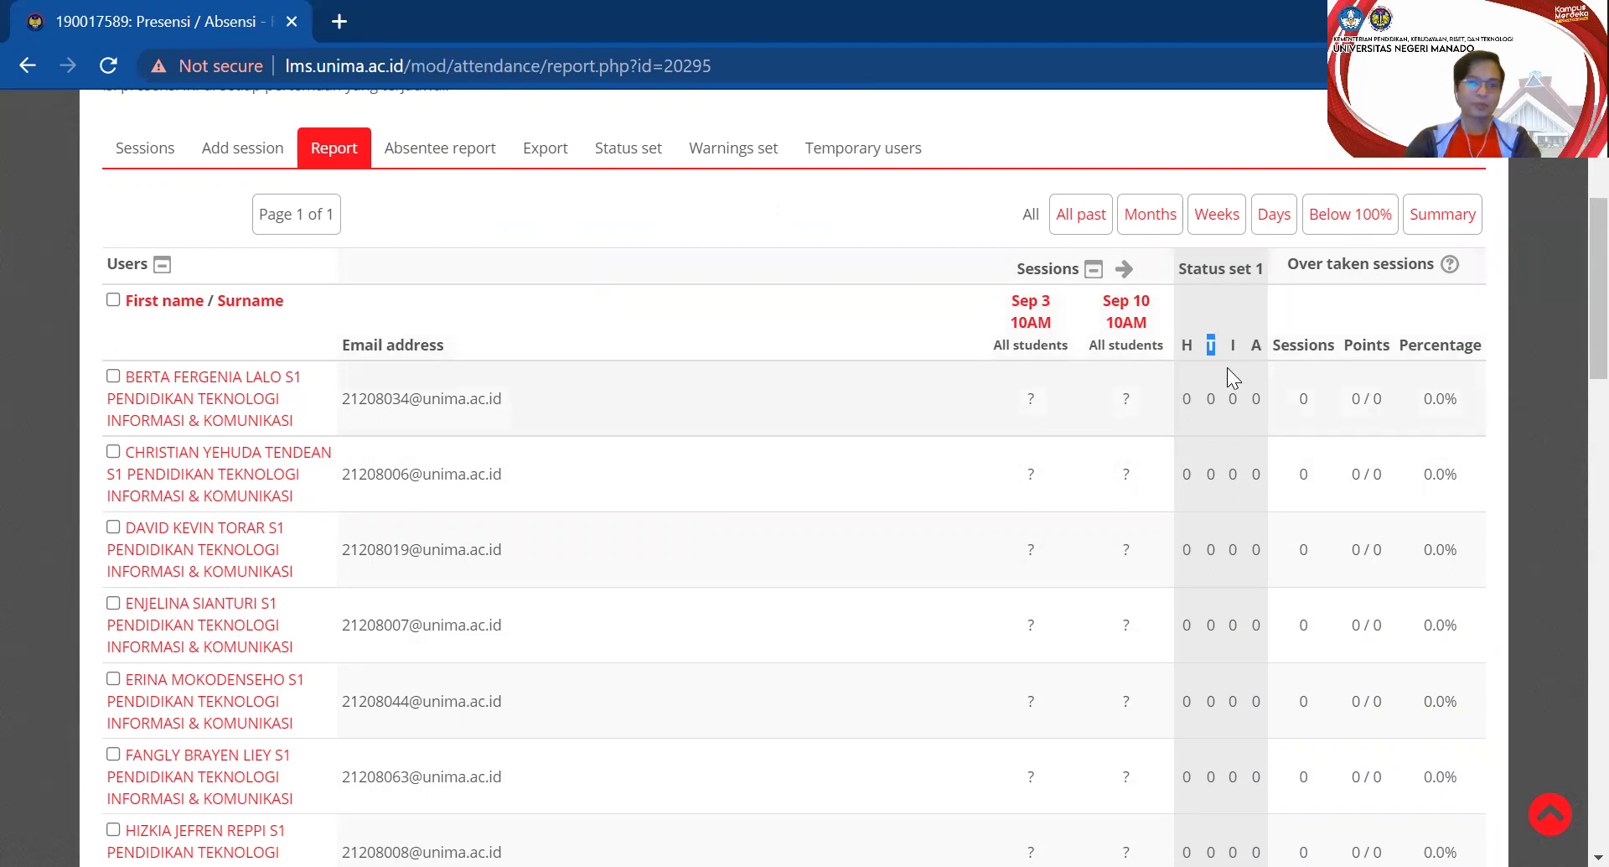
{"action": "scroll", "coordinate": [1227, 367], "scroll_direction": "up", "scroll_amount": 3}
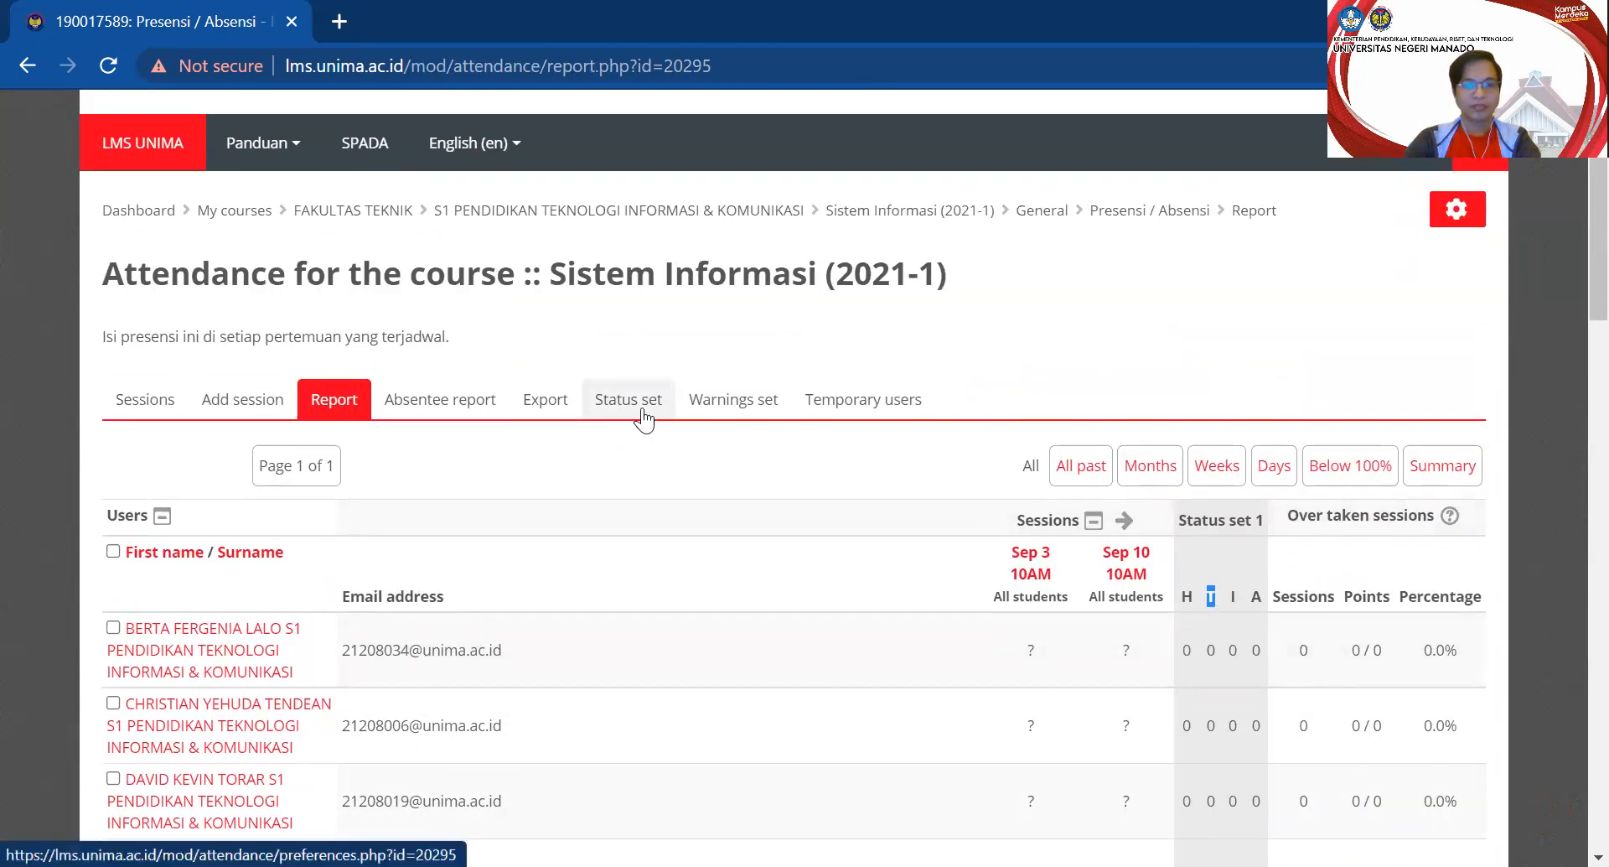
Look over the warnings set and the temporary user form, and return to the Presensi / Absensi session list
{"action": "left_click", "coordinate": [735, 411]}
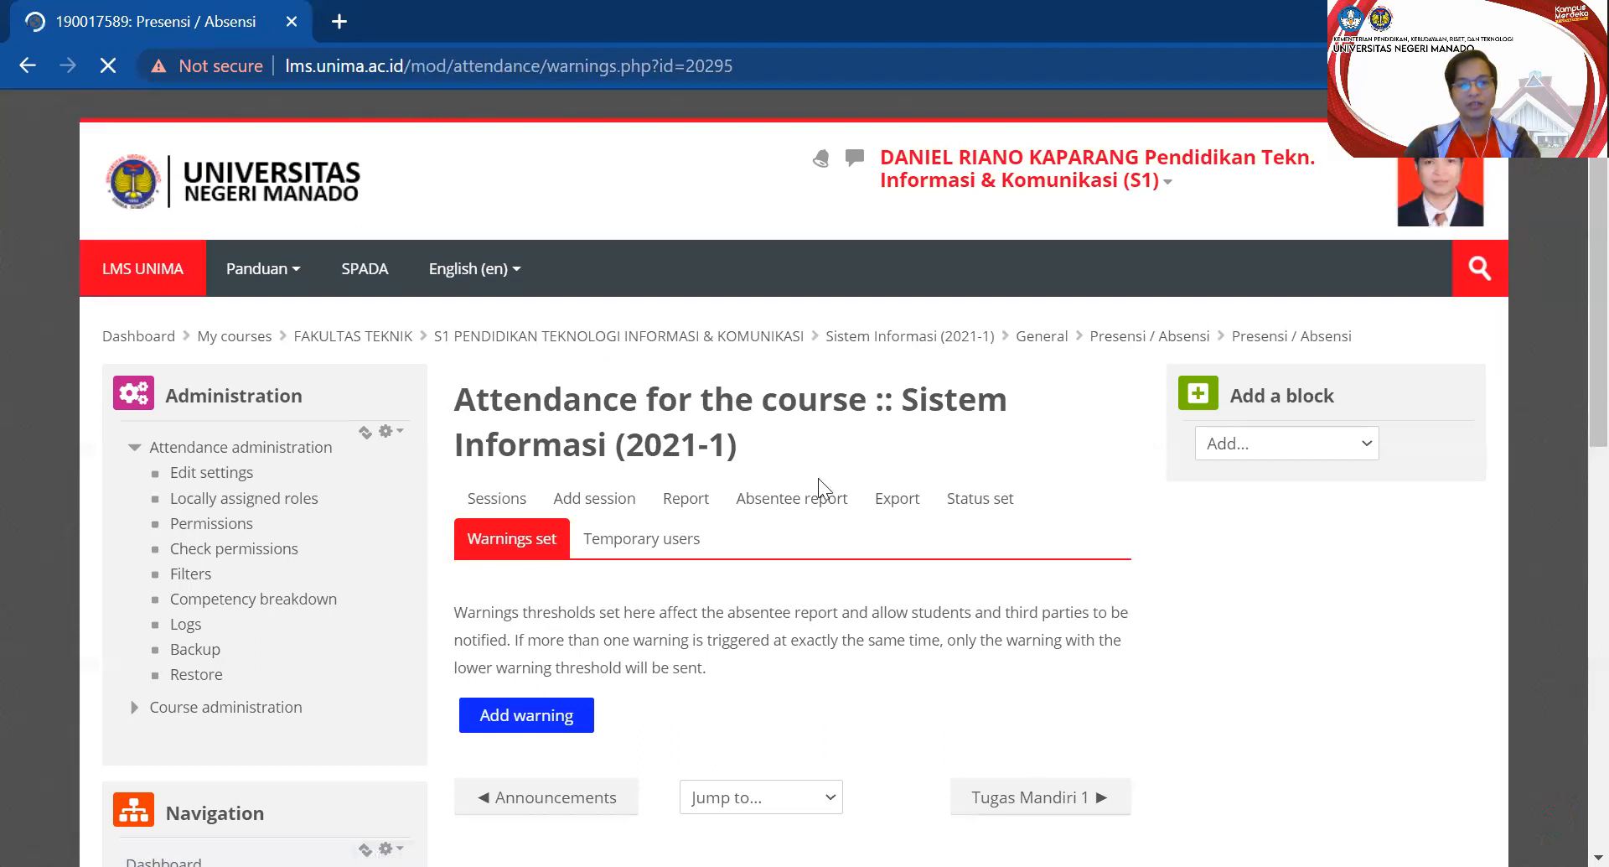
{"action": "scroll", "coordinate": [793, 627], "scroll_direction": "down", "scroll_amount": 1}
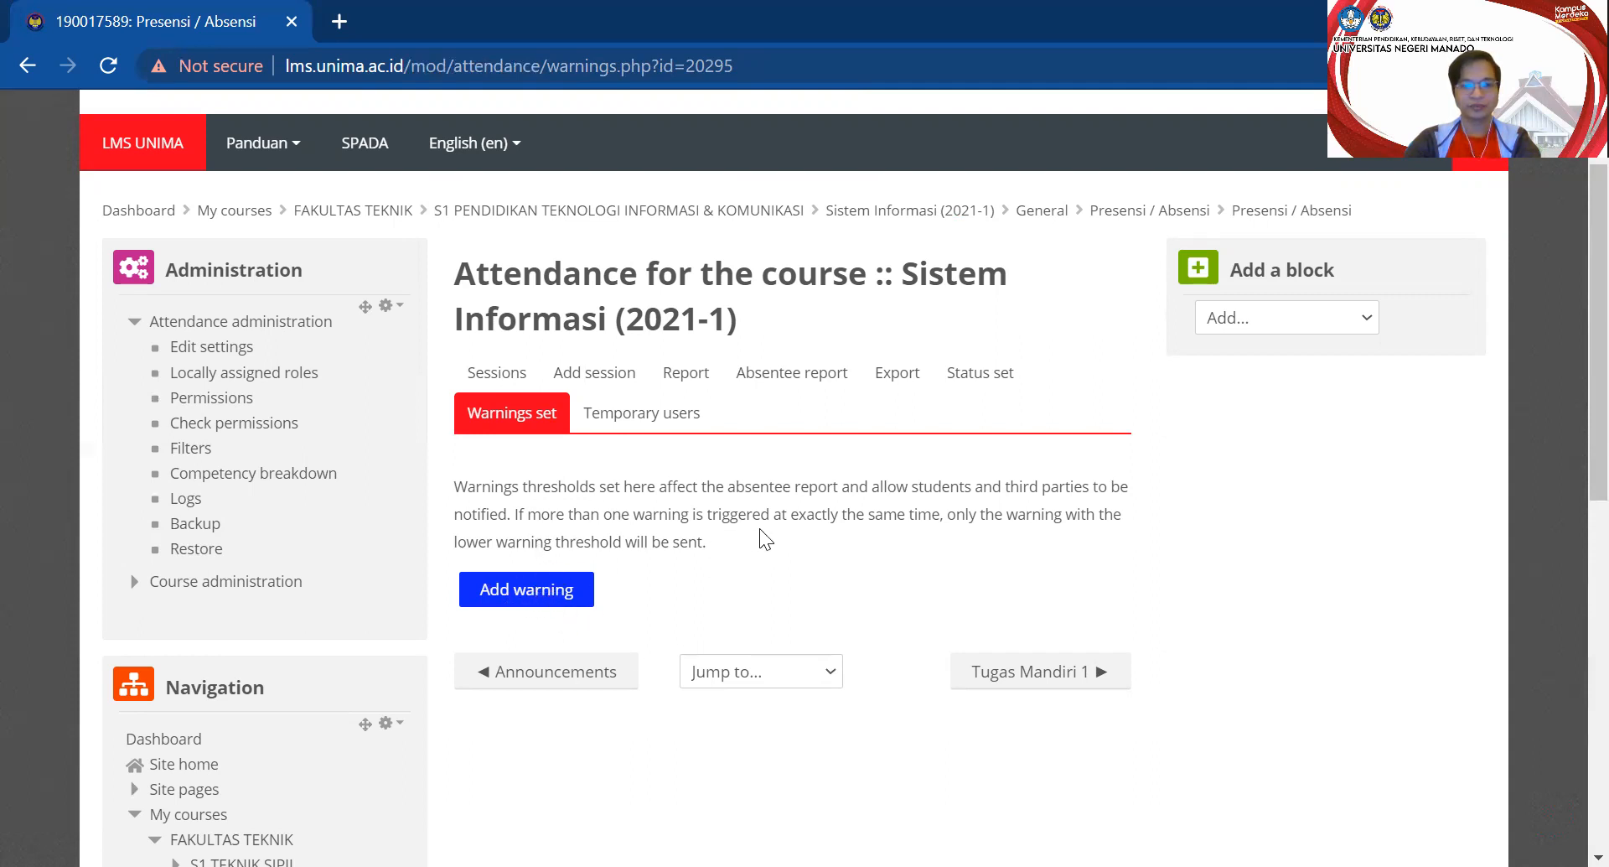
{"action": "left_click", "coordinate": [651, 421]}
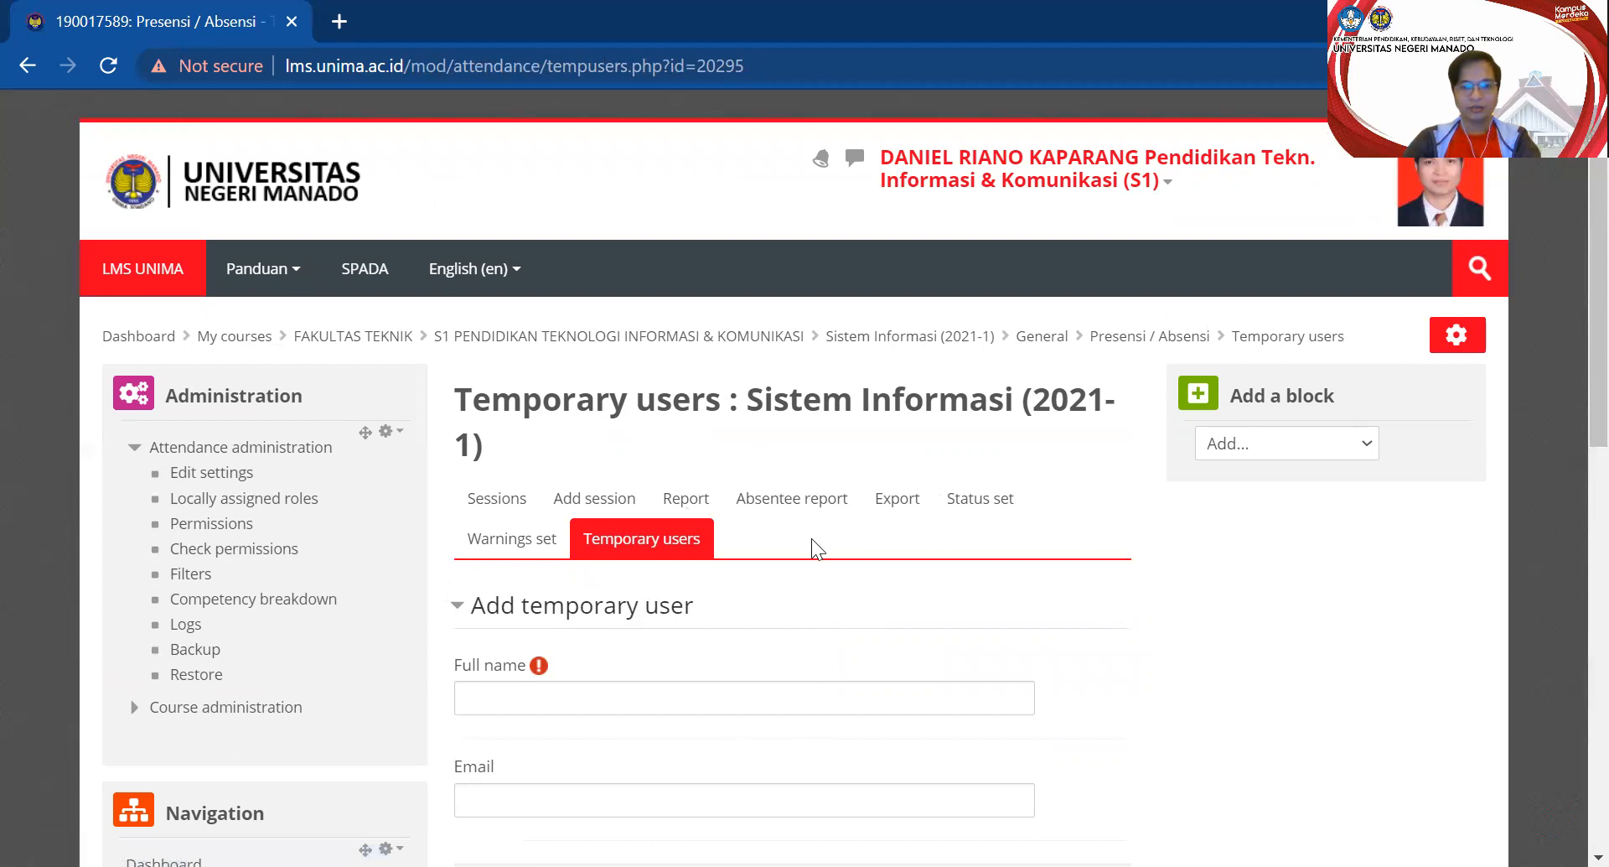
{"action": "scroll", "coordinate": [817, 581], "scroll_direction": "down", "scroll_amount": 2}
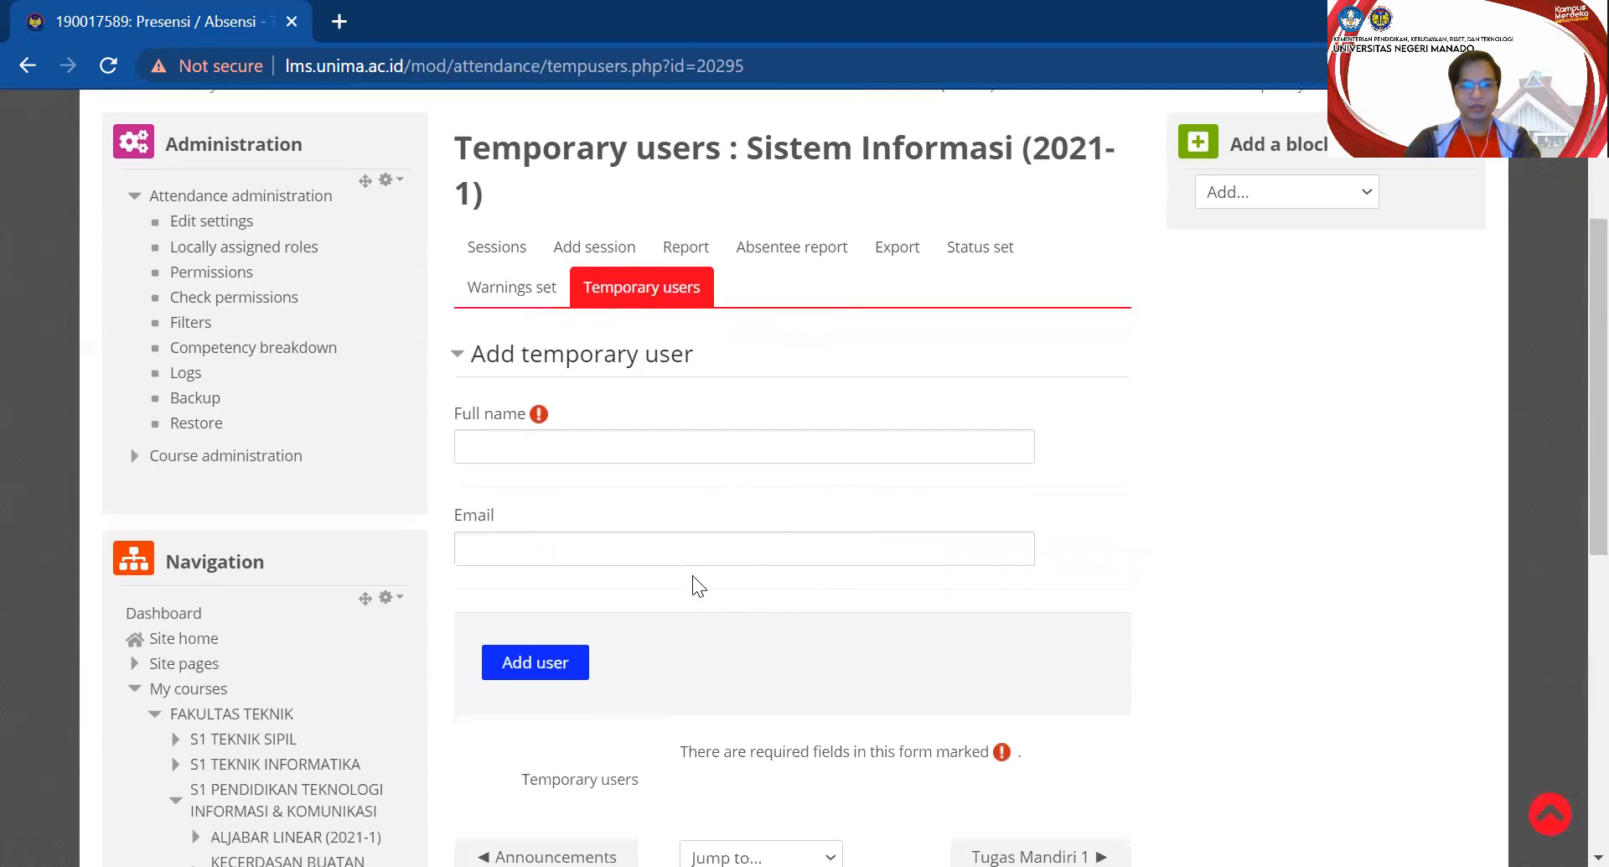
{"action": "scroll", "coordinate": [759, 534], "scroll_direction": "up", "scroll_amount": 2}
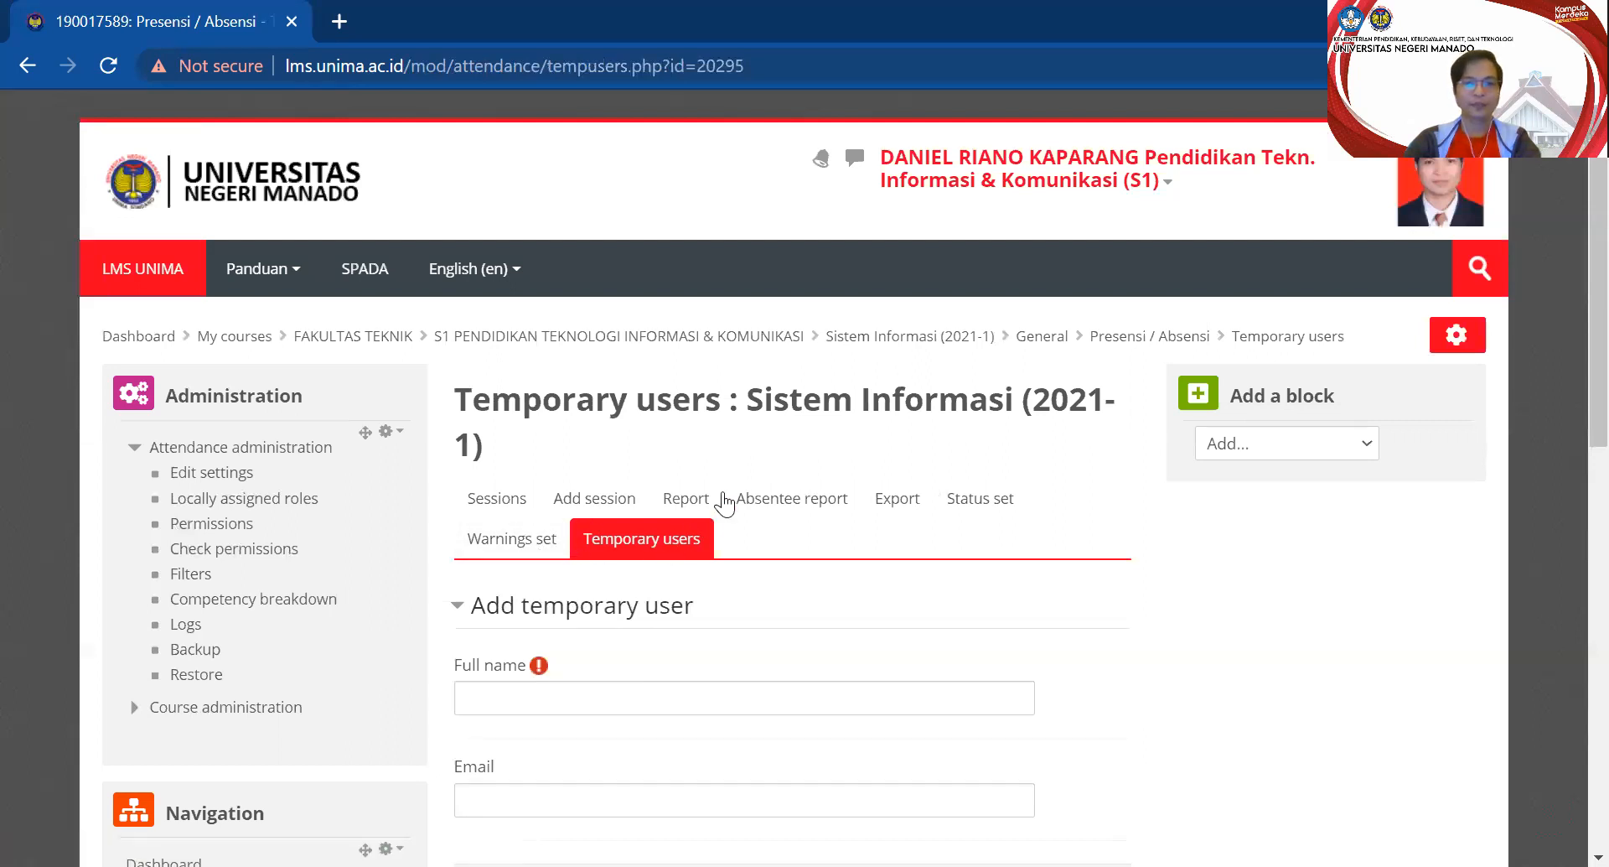
{"action": "left_click", "coordinate": [1130, 347]}
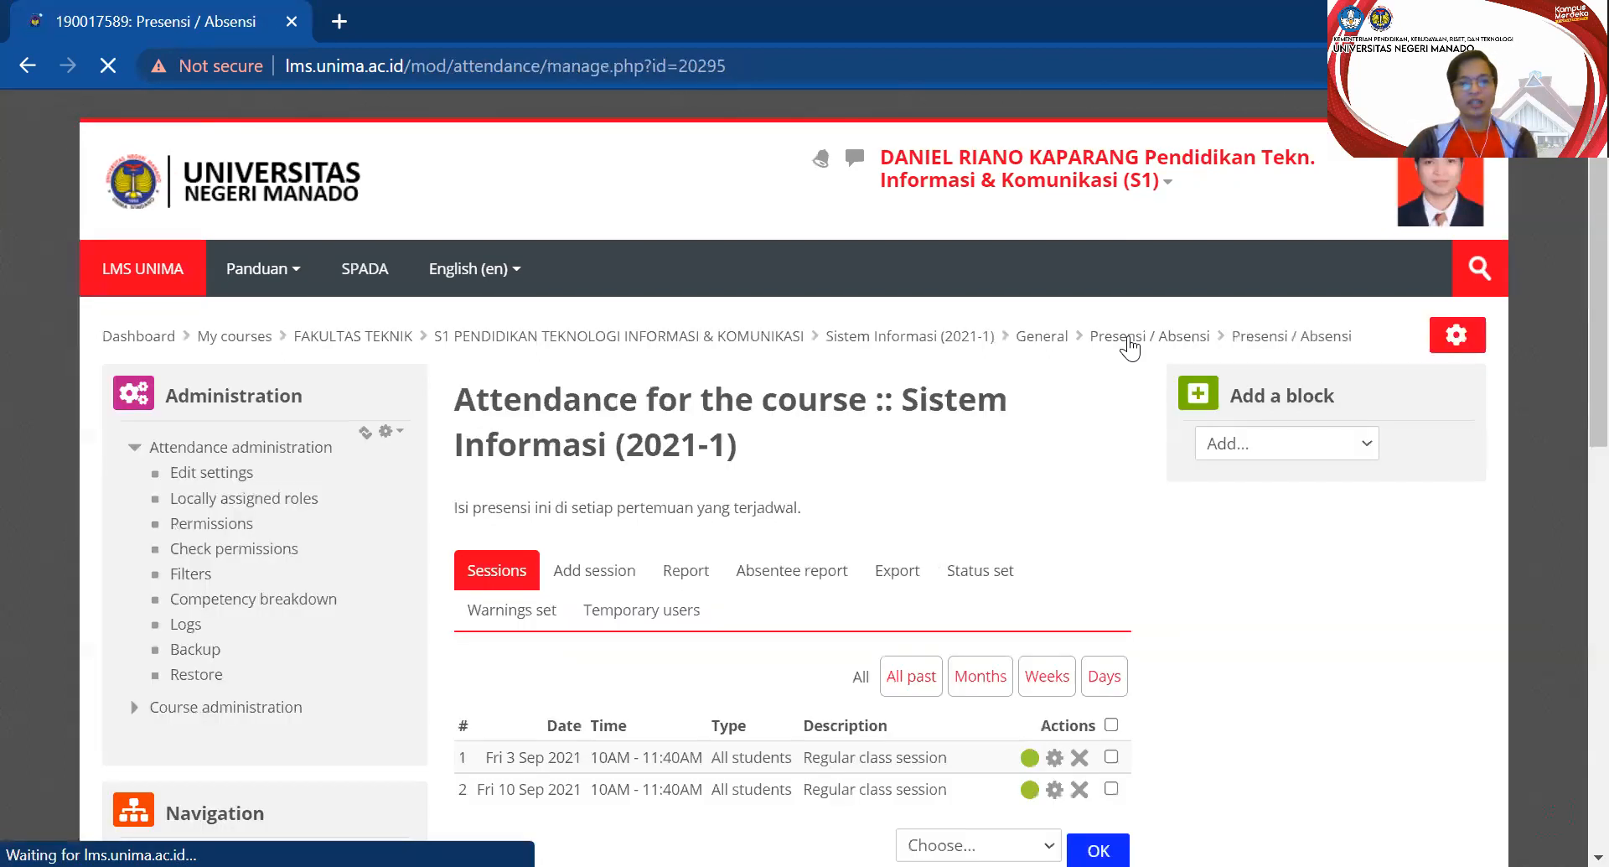